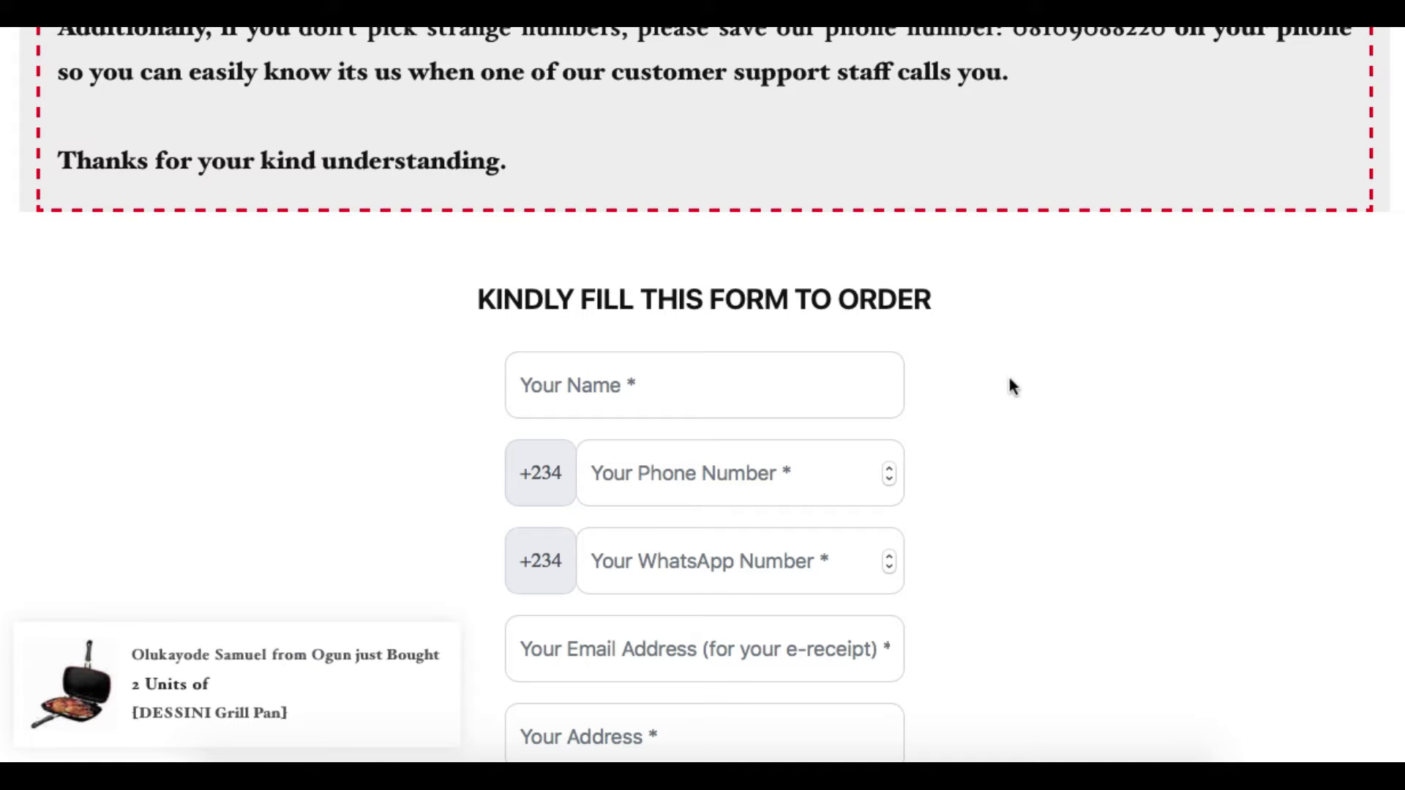
# Step: Look through the order form, from the customer detail fields down to the cash on delivery option and order button
pyautogui.scroll(-1, 1010, 386)
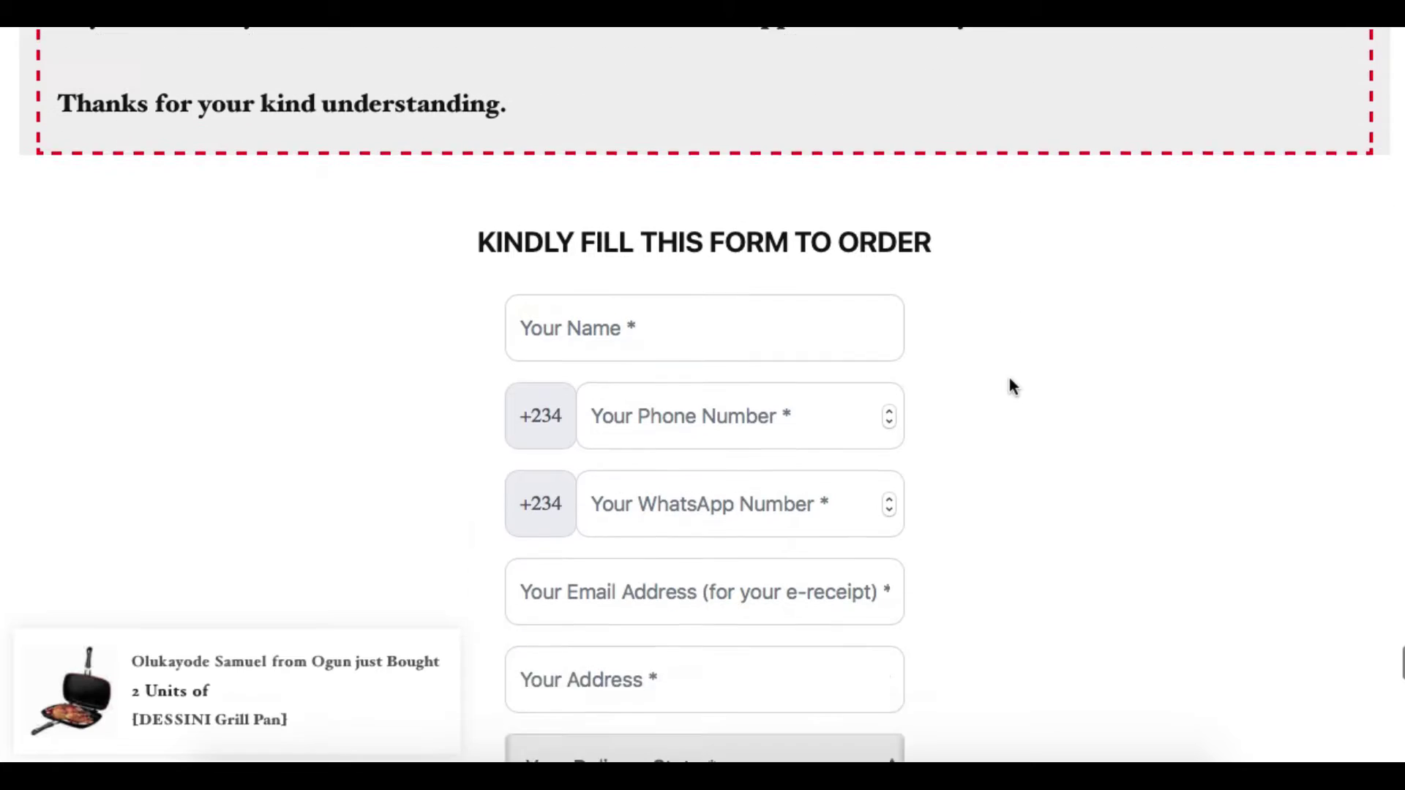
pyautogui.scroll(2, 1011, 386)
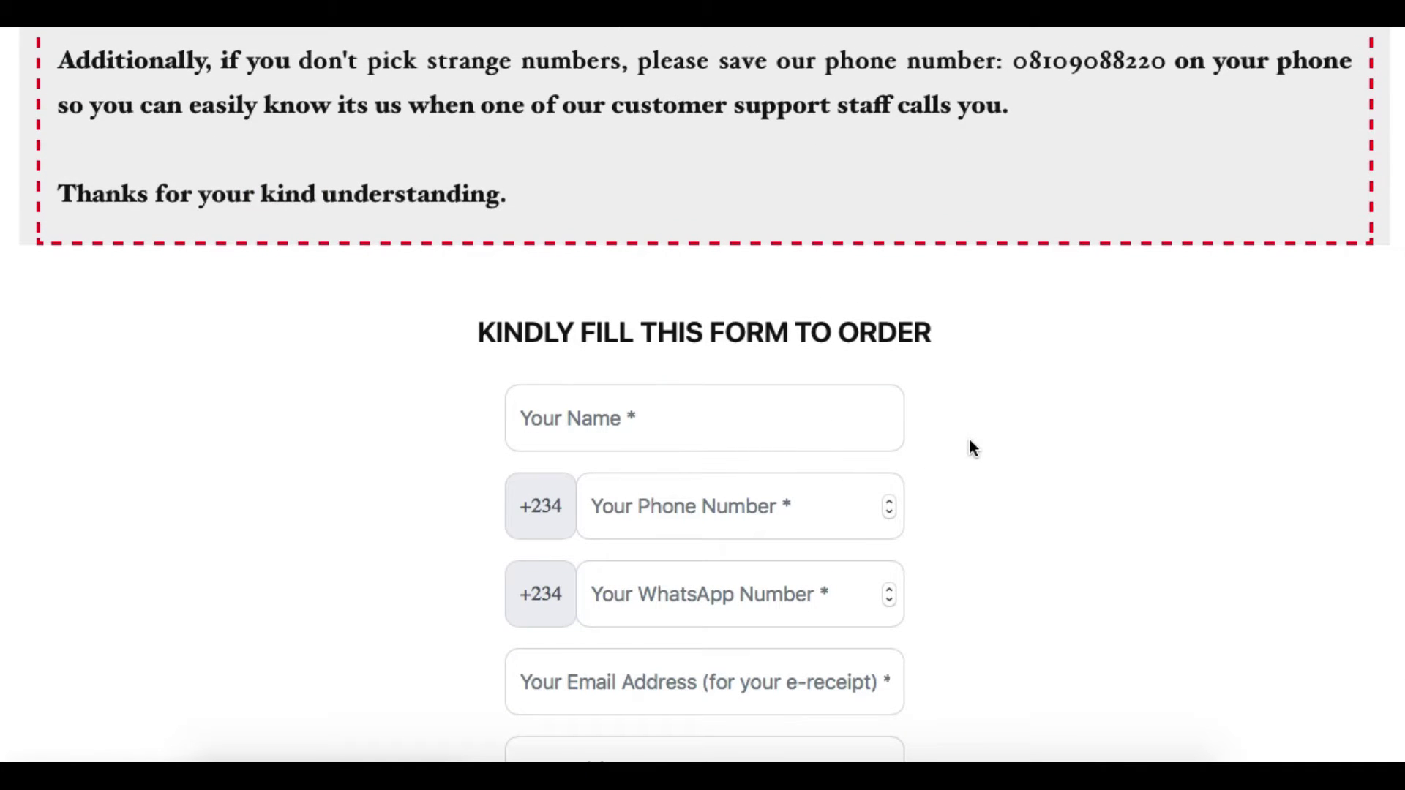
pyautogui.scroll(-1, 969, 440)
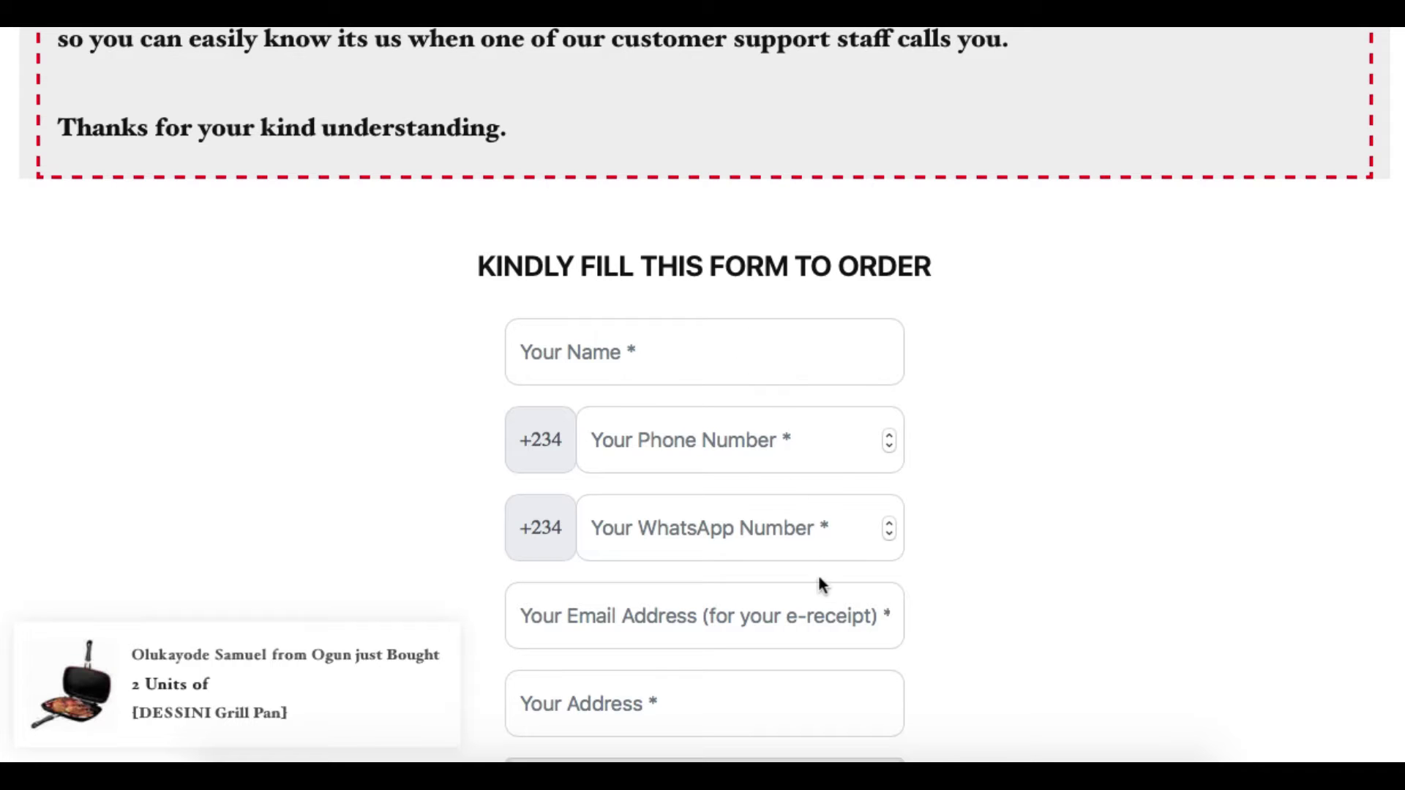
pyautogui.scroll(-10, 991, 481)
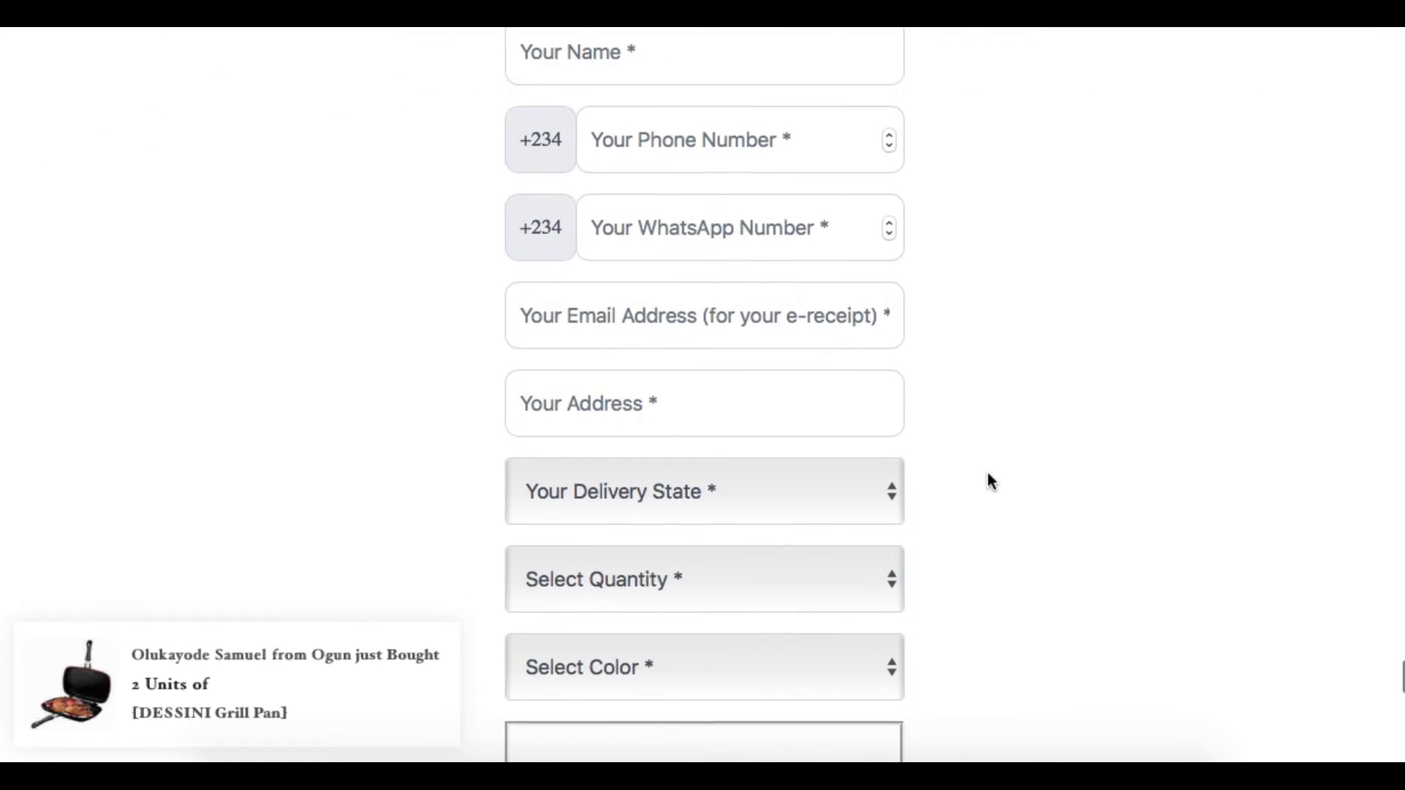
pyautogui.scroll(-5, 987, 477)
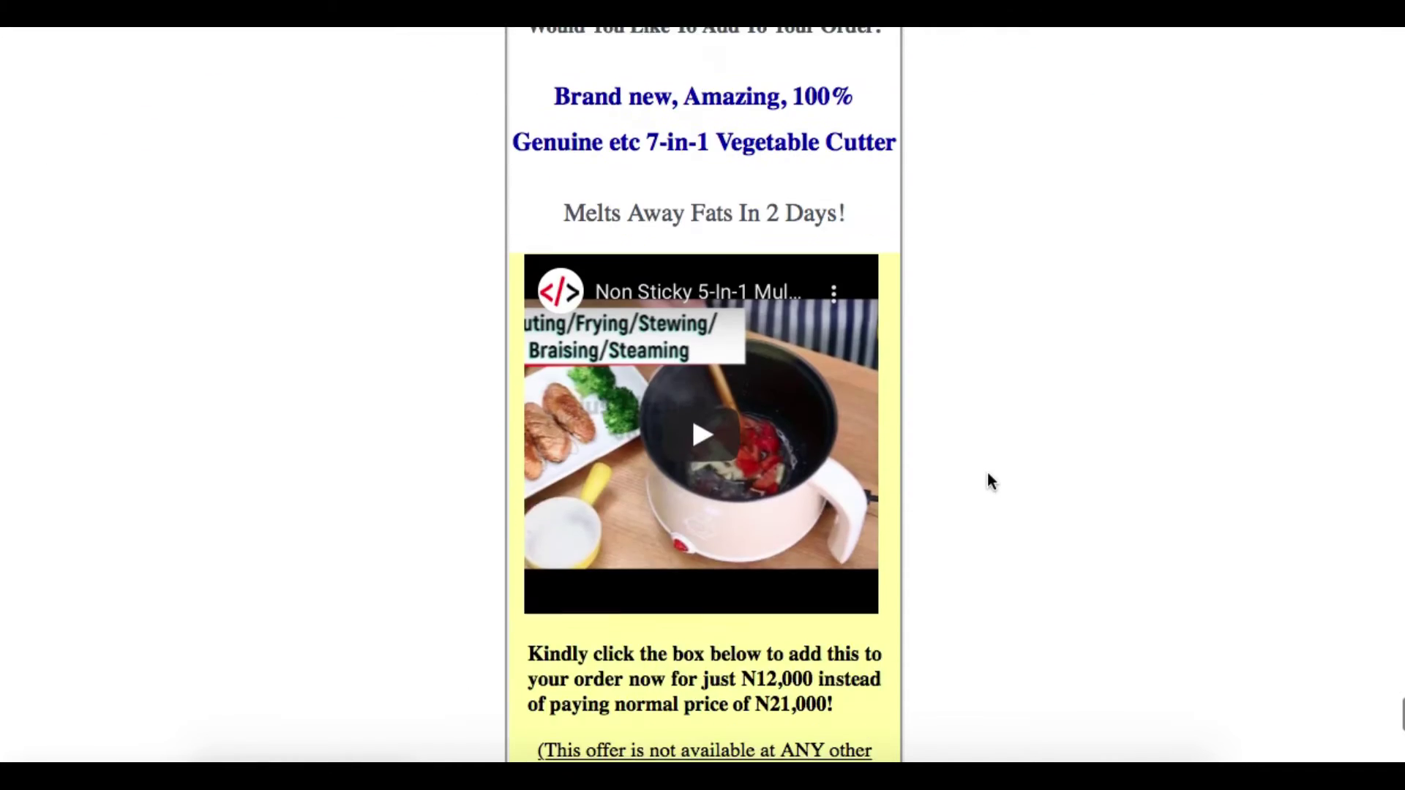
pyautogui.scroll(3, 987, 477)
pyautogui.scroll(-4, 987, 477)
pyautogui.scroll(-5, 987, 474)
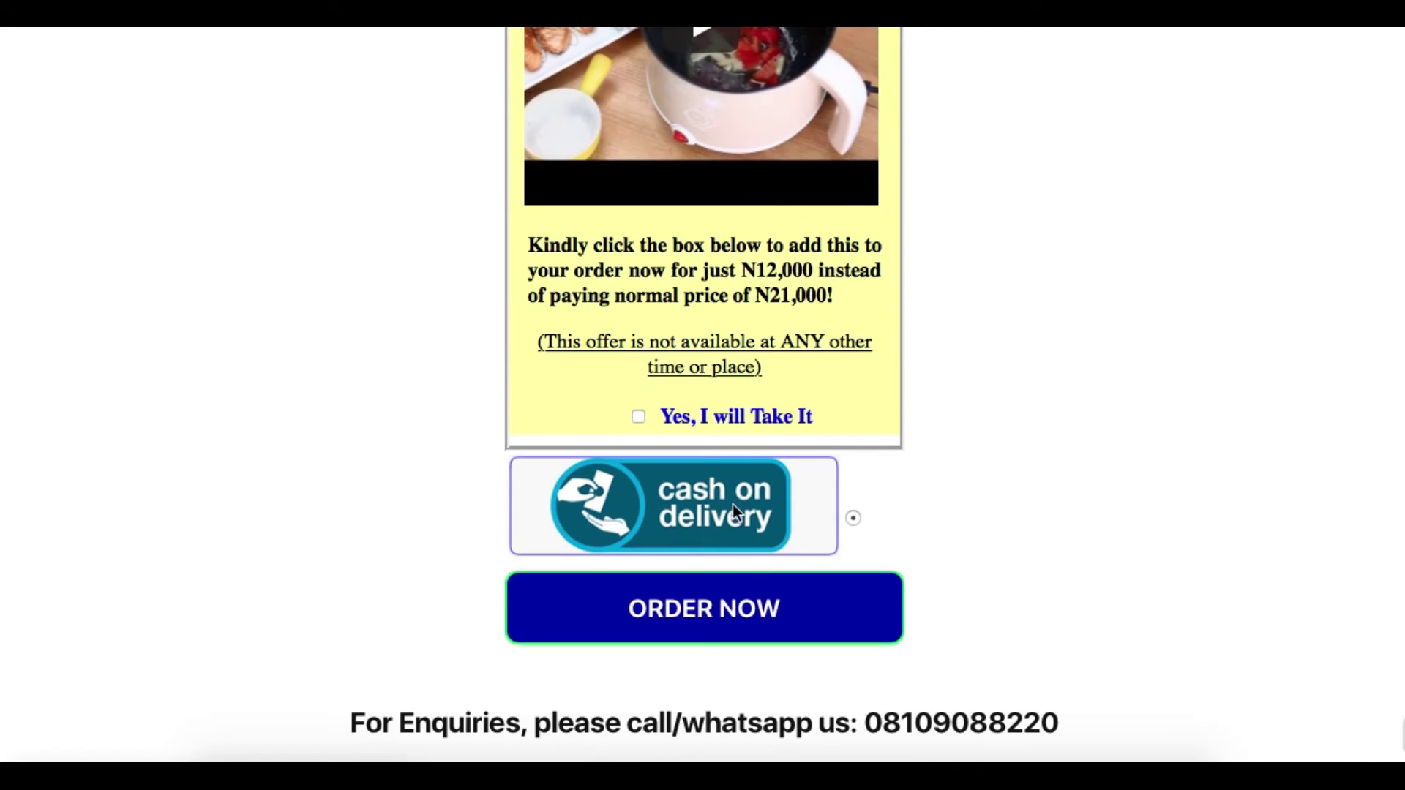
pyautogui.scroll(10, 935, 374)
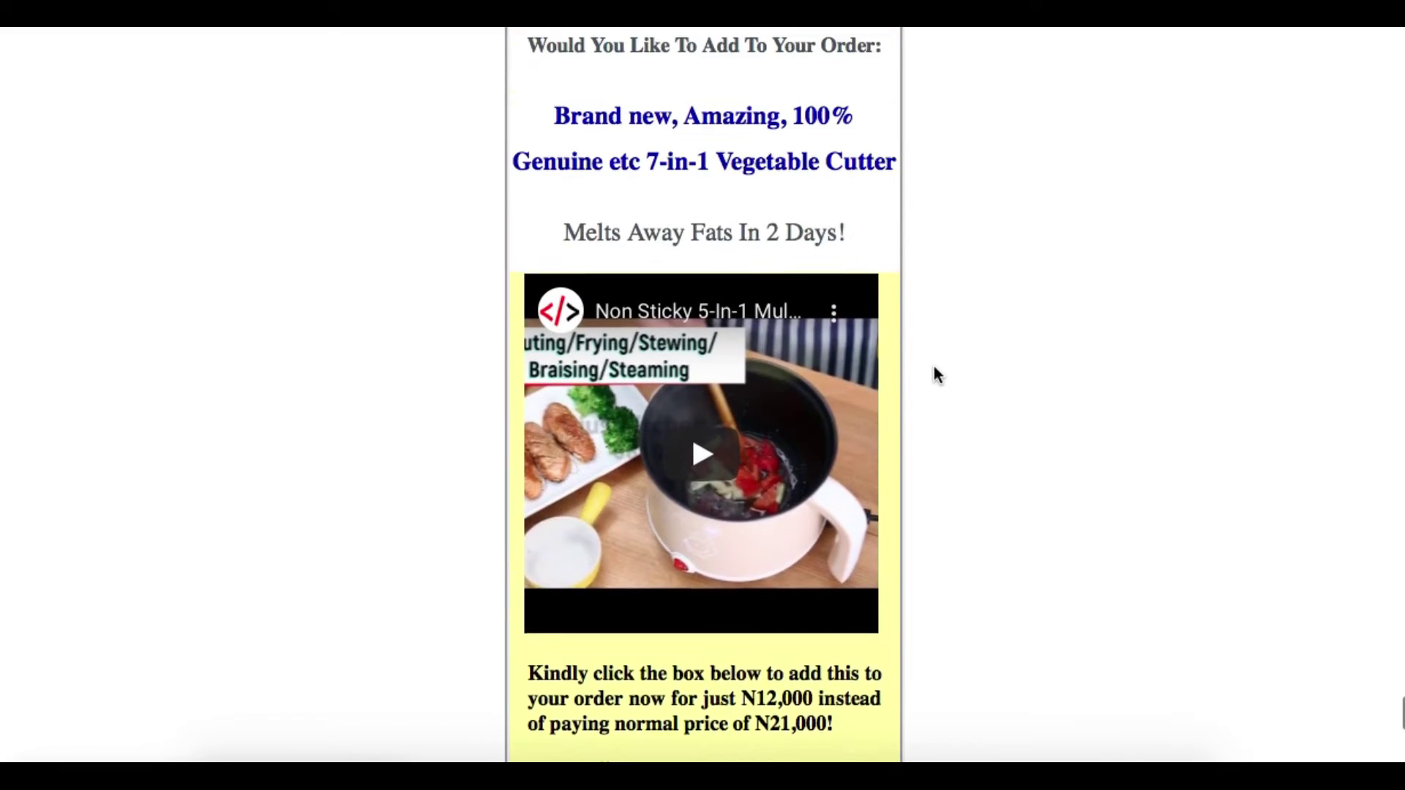
# Step: Examine the 7-in-1 Vegetable Cutter add-on offer placed below the color selection, including its headline, video and price text
pyautogui.scroll(-1, 935, 374)
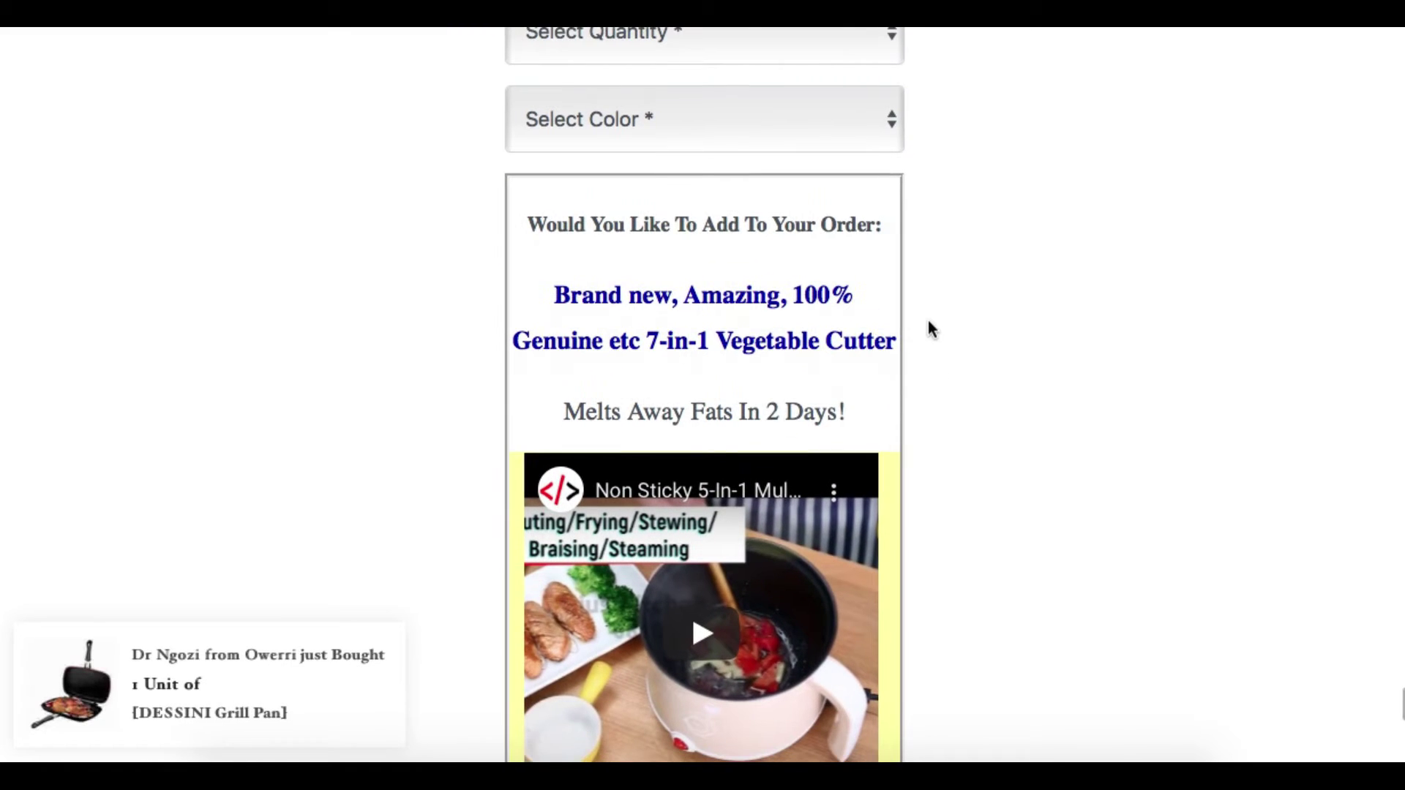
pyautogui.scroll(2, 931, 410)
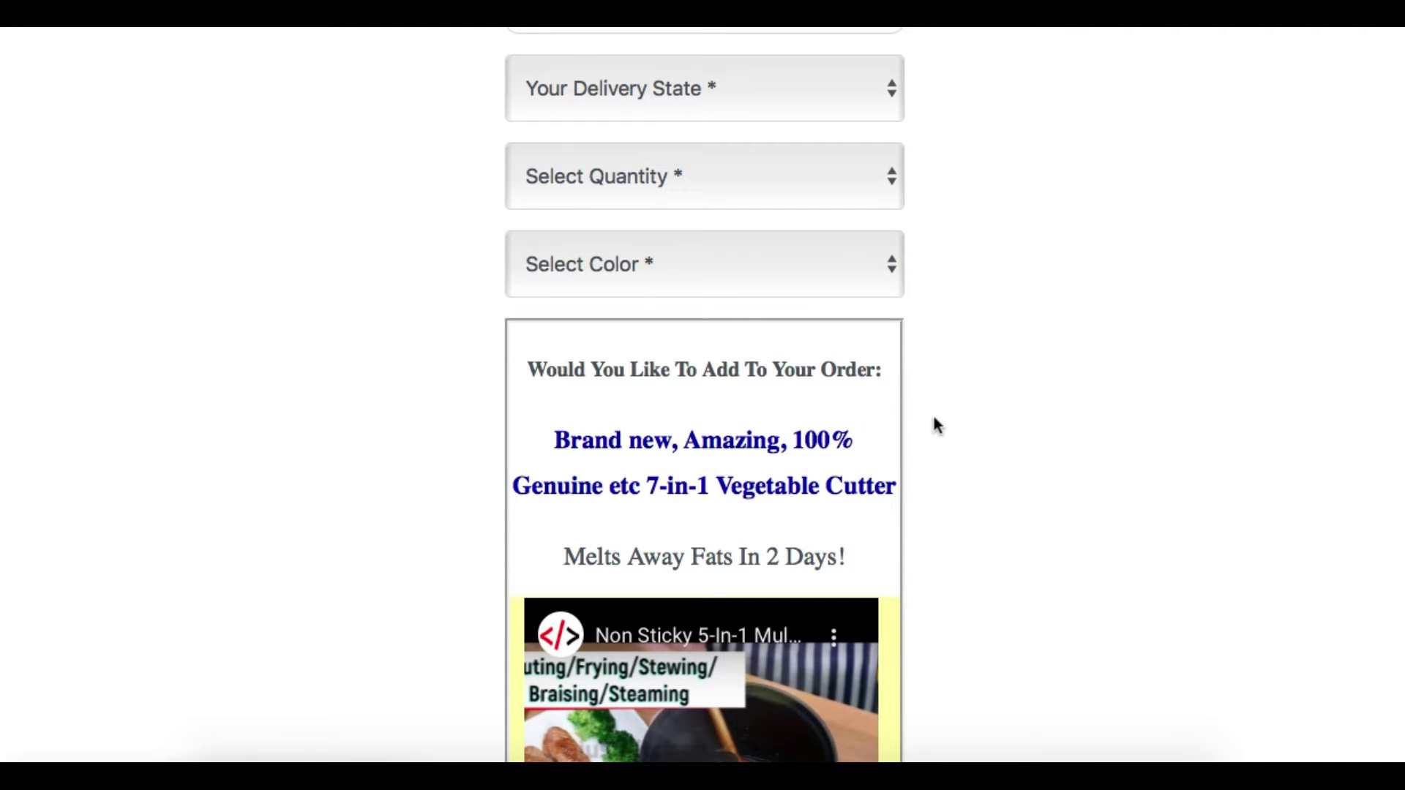
pyautogui.scroll(-1, 933, 421)
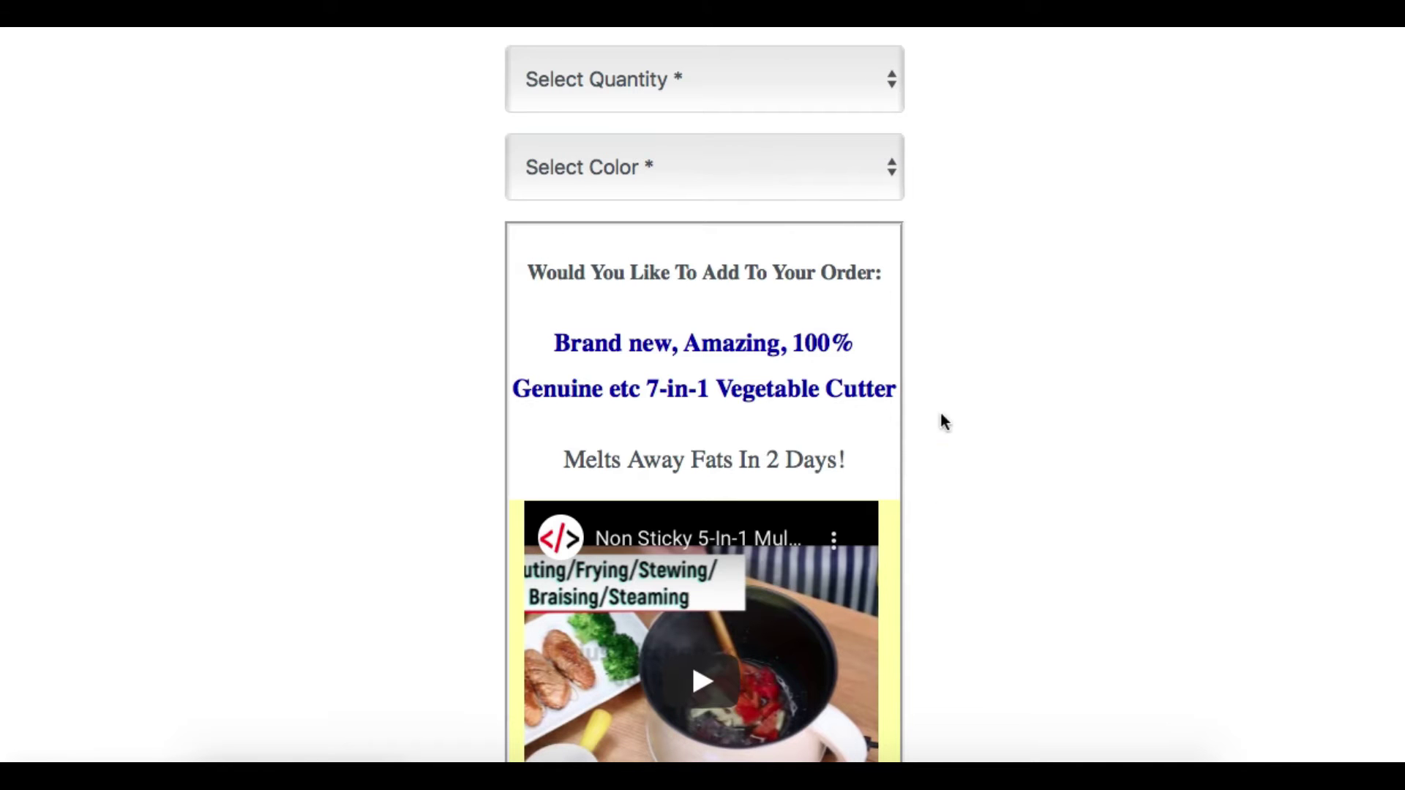
pyautogui.scroll(-2, 991, 402)
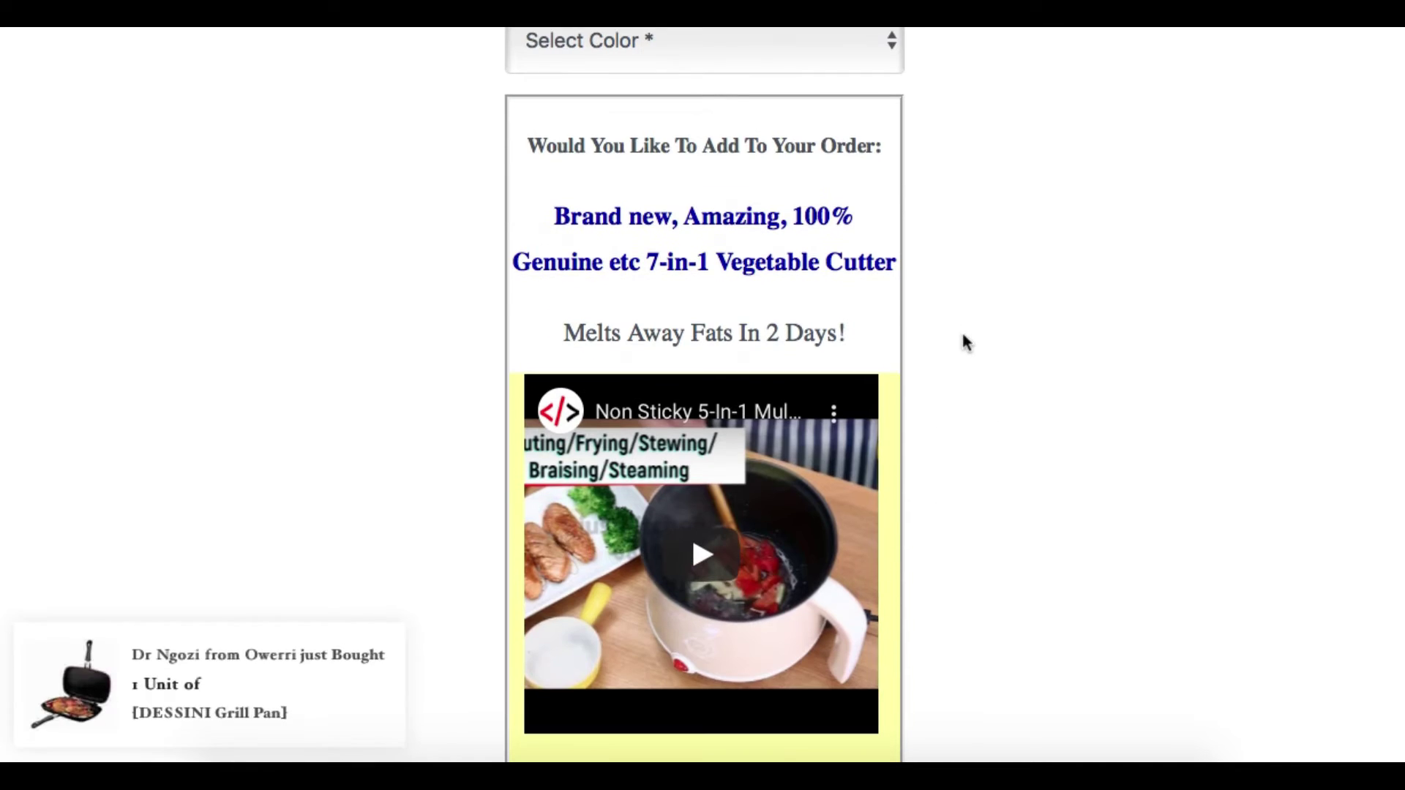
pyautogui.scroll(2, 929, 269)
pyautogui.scroll(-8, 868, 320)
pyautogui.scroll(4, 868, 313)
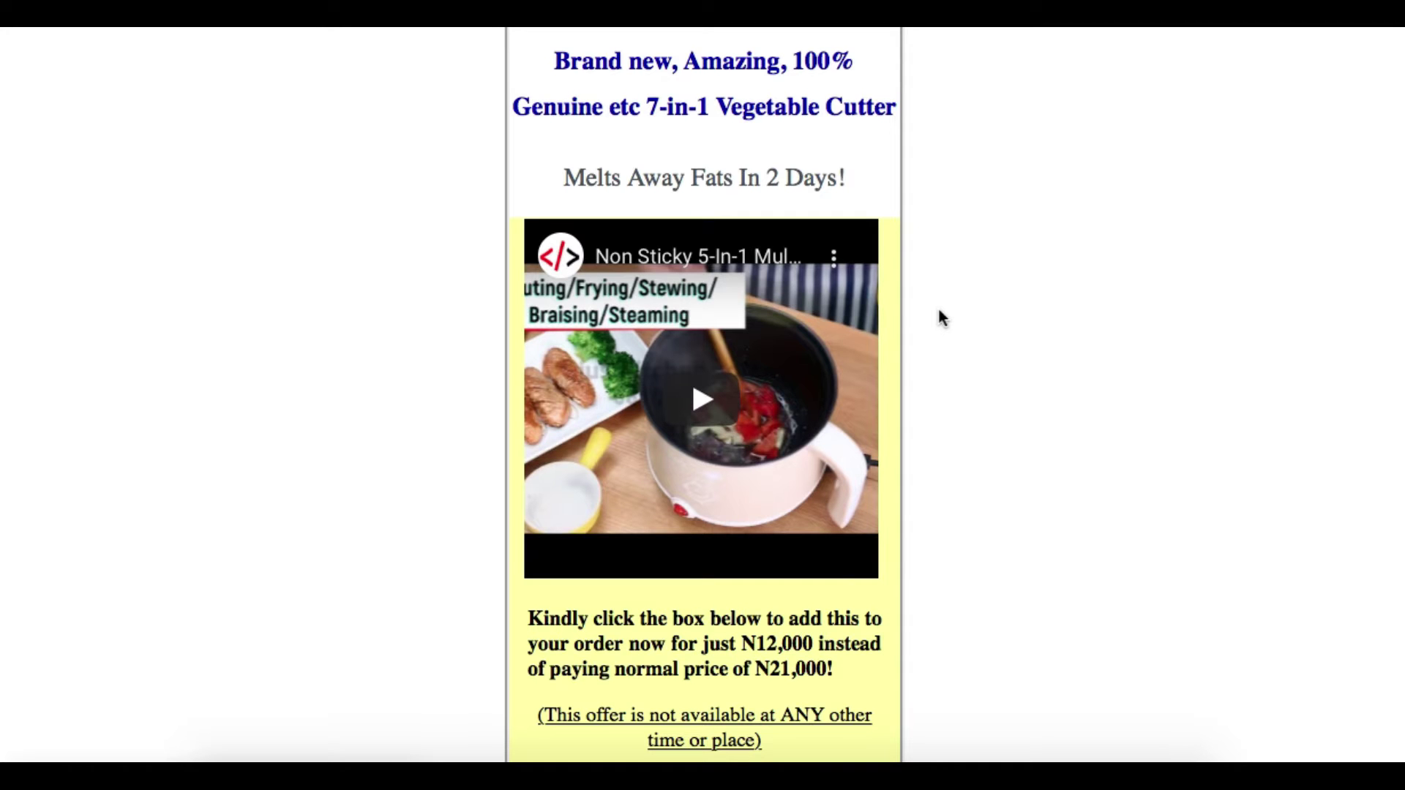
pyautogui.scroll(3, 942, 318)
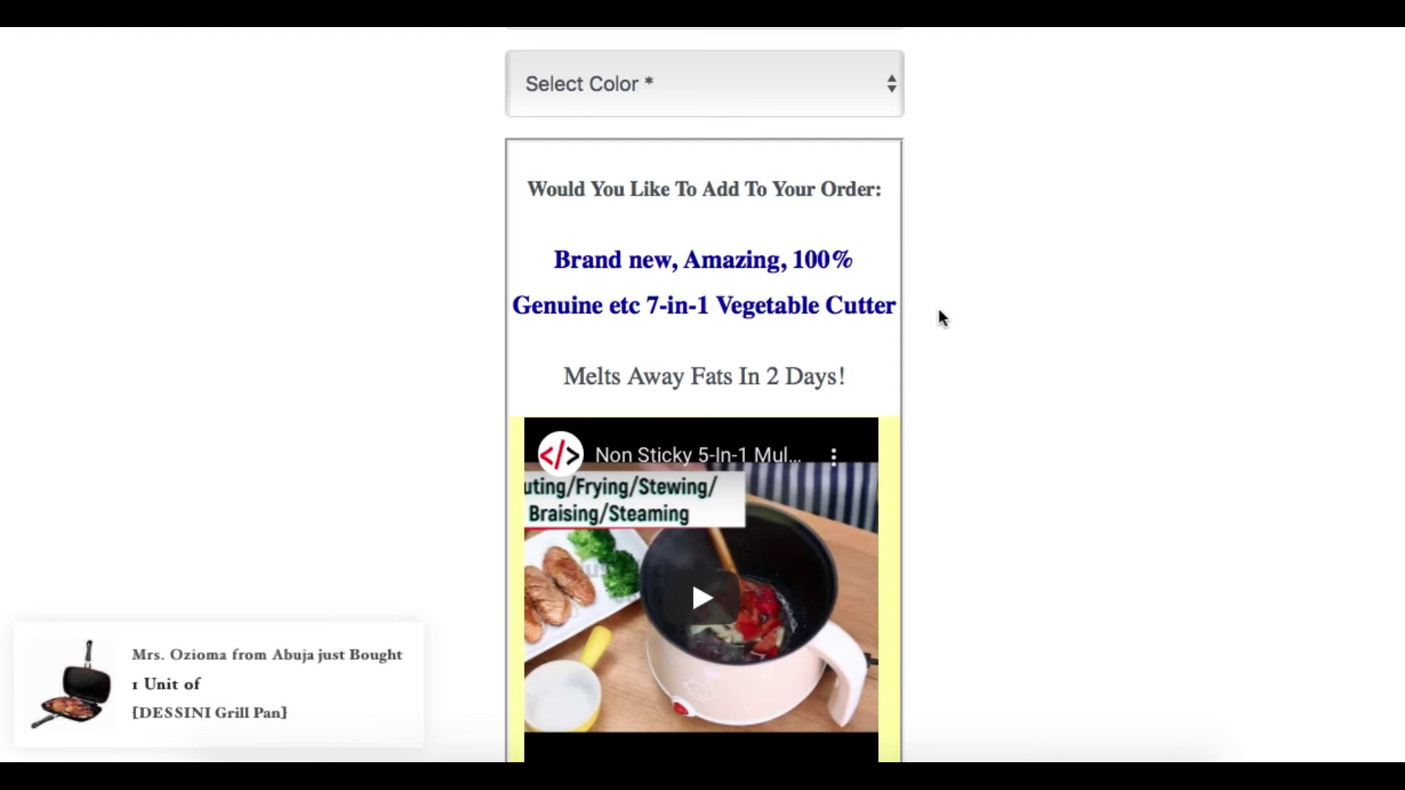
# Step: Review the form's contact, delivery, quantity and color fields again, along with the add-on offer beneath them
pyautogui.scroll(12, 943, 270)
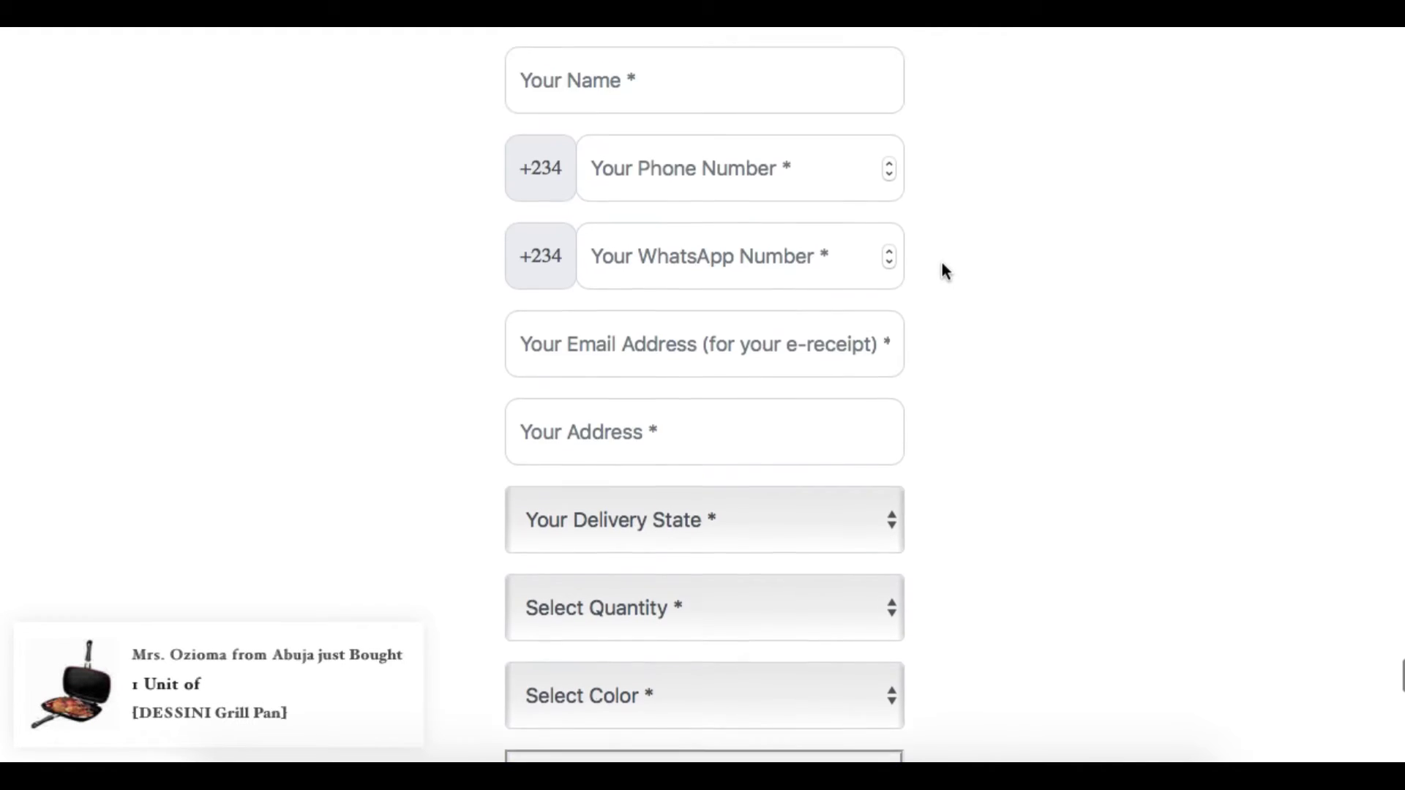
pyautogui.scroll(1, 942, 271)
pyautogui.scroll(-3, 943, 270)
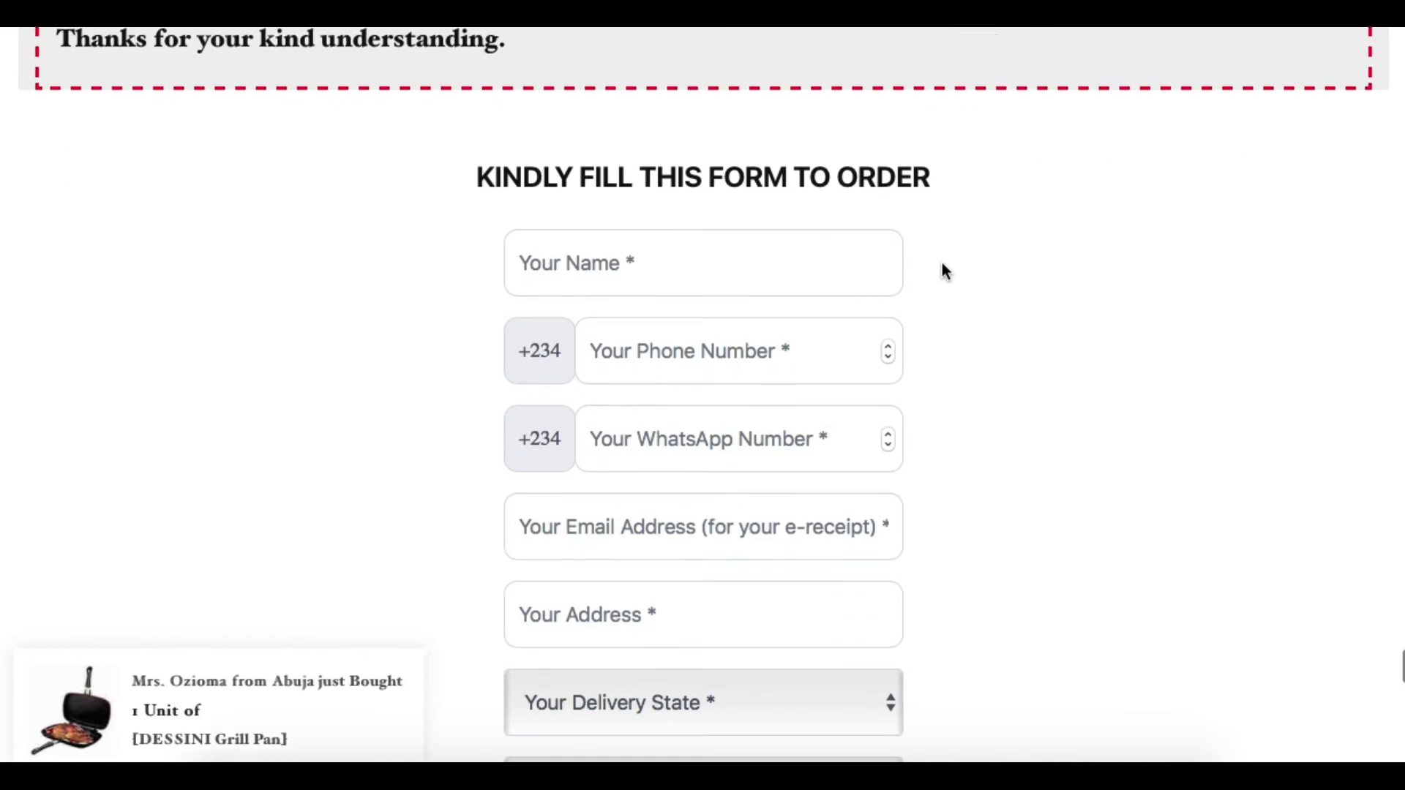
pyautogui.scroll(-1, 942, 273)
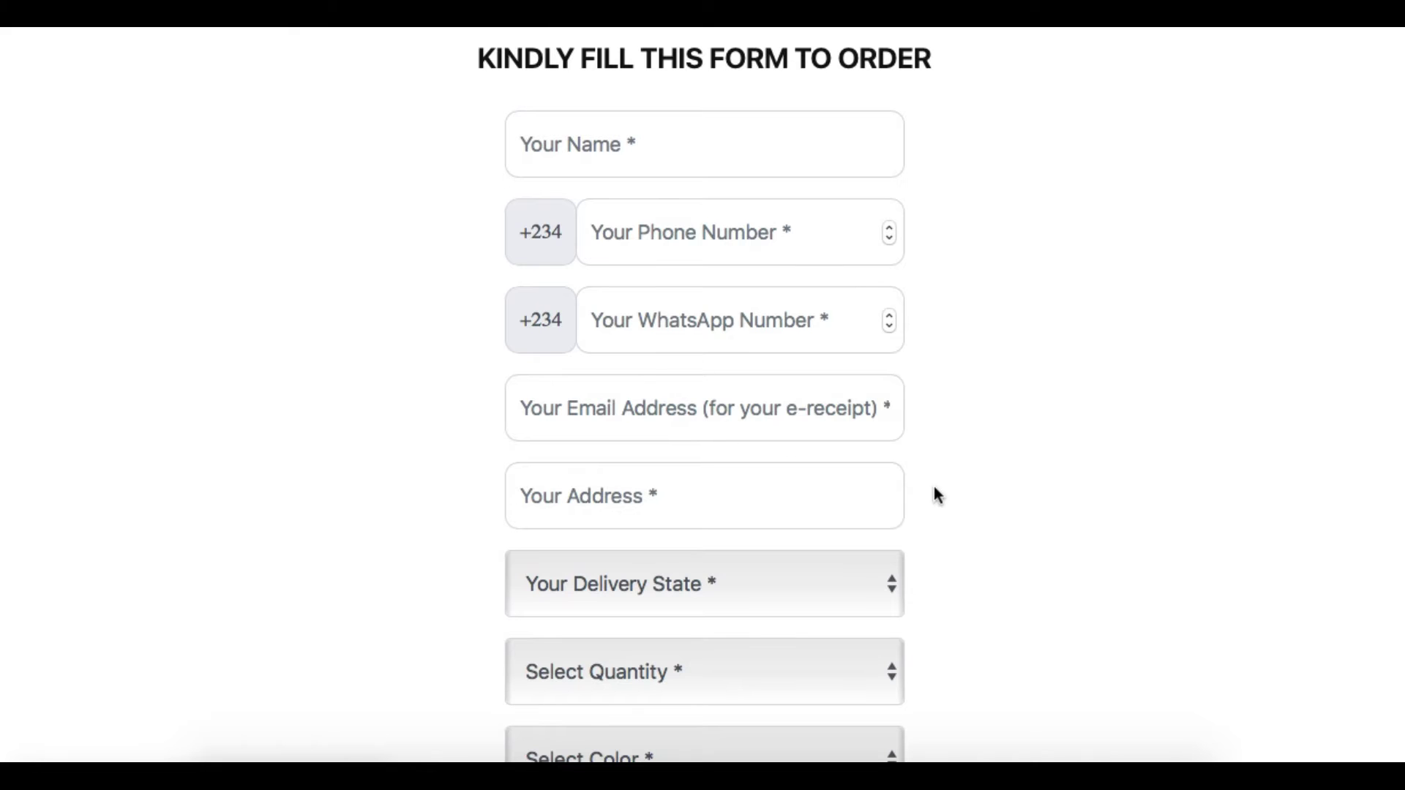
pyautogui.scroll(-8, 941, 506)
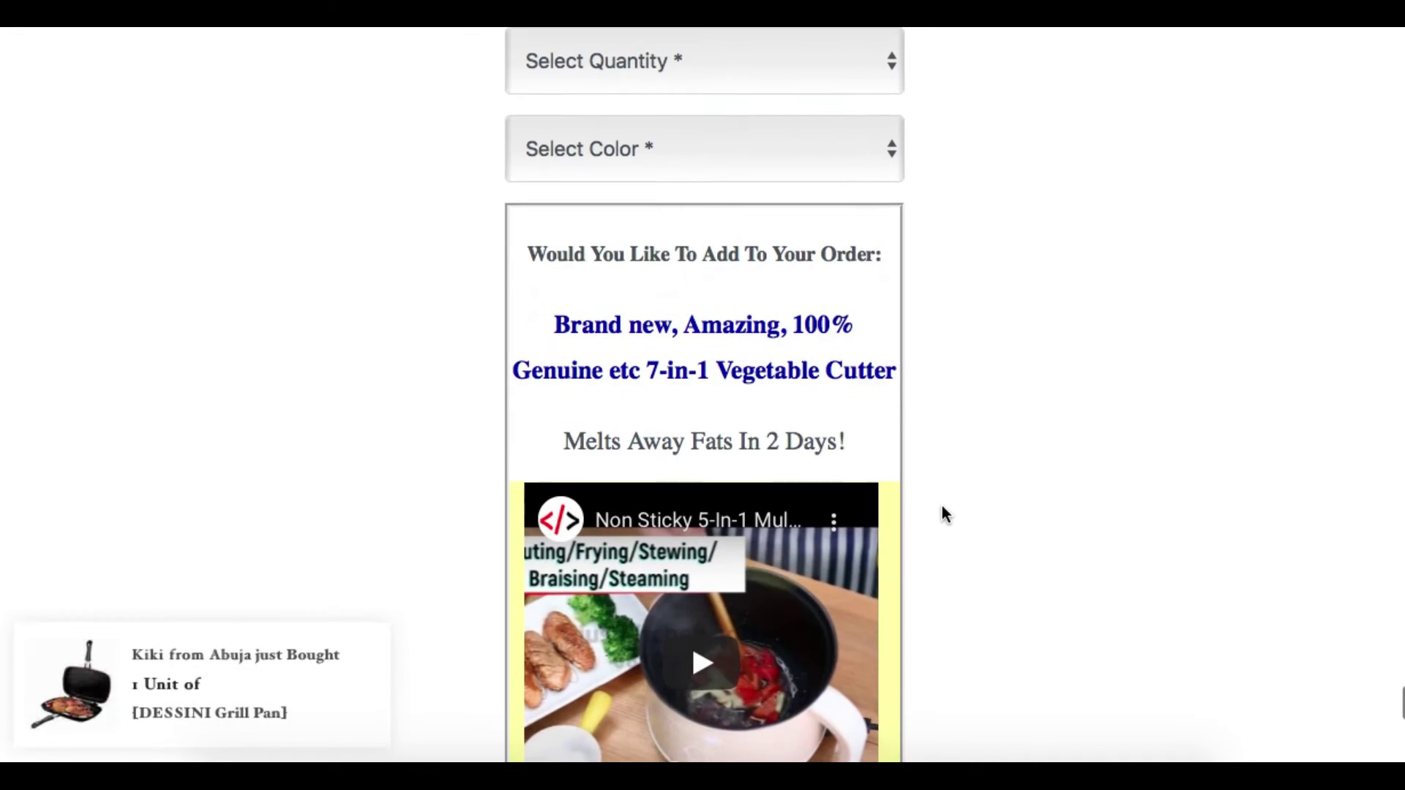
pyautogui.scroll(-1, 942, 506)
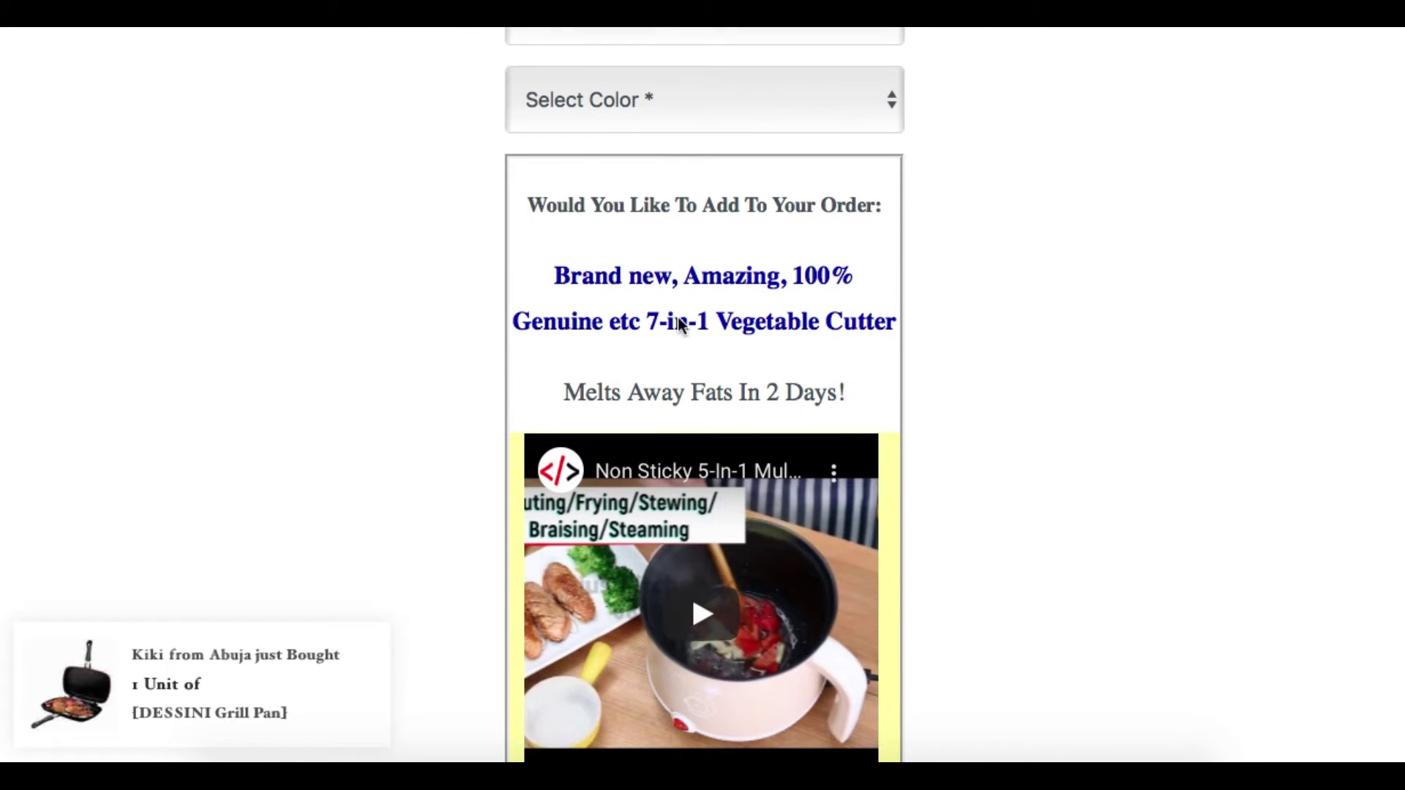
pyautogui.scroll(-2, 941, 495)
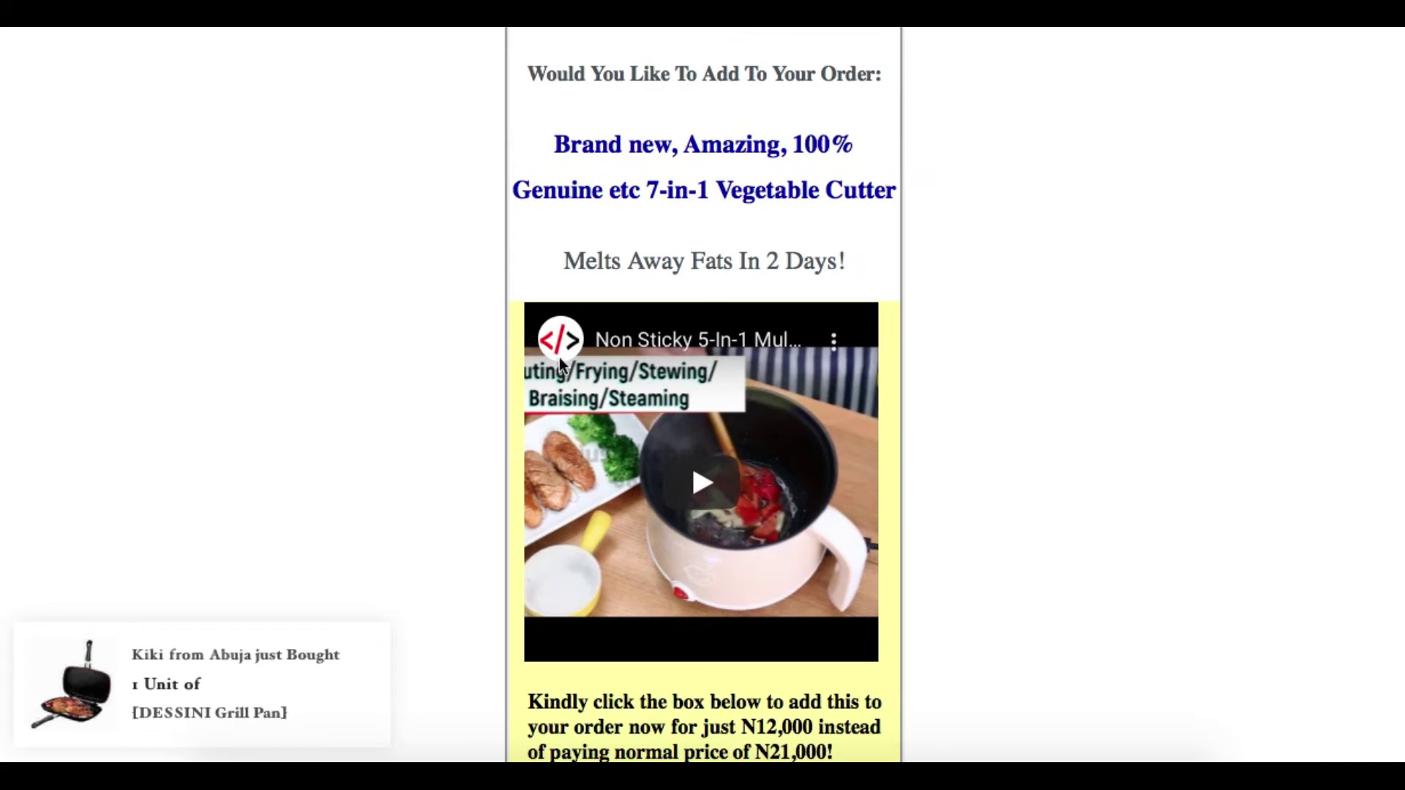
pyautogui.scroll(-7, 900, 461)
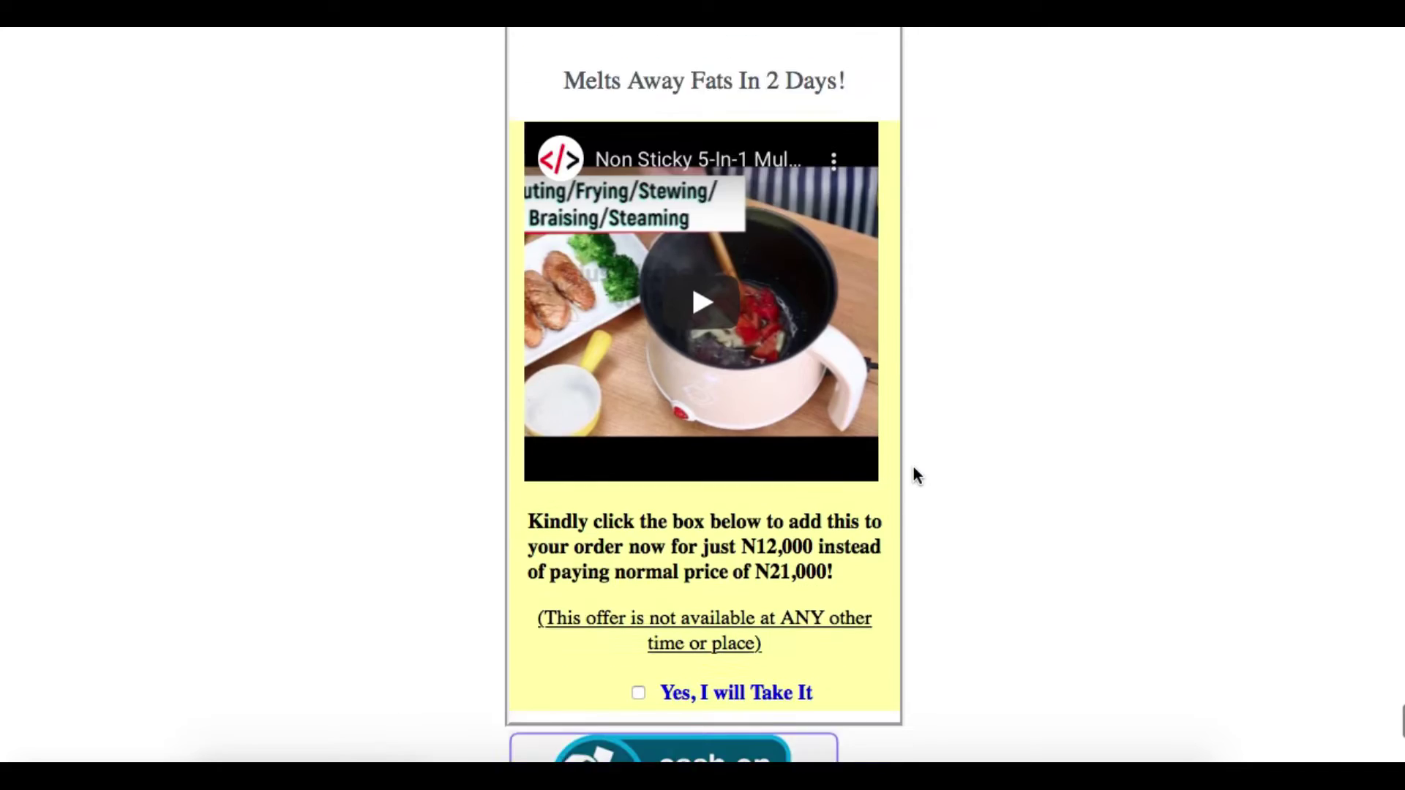
# Step: Accept the Vegetable Cutter add-on with "Yes, I will Take It" and view its quantity options without choosing one
pyautogui.scroll(2, 914, 474)
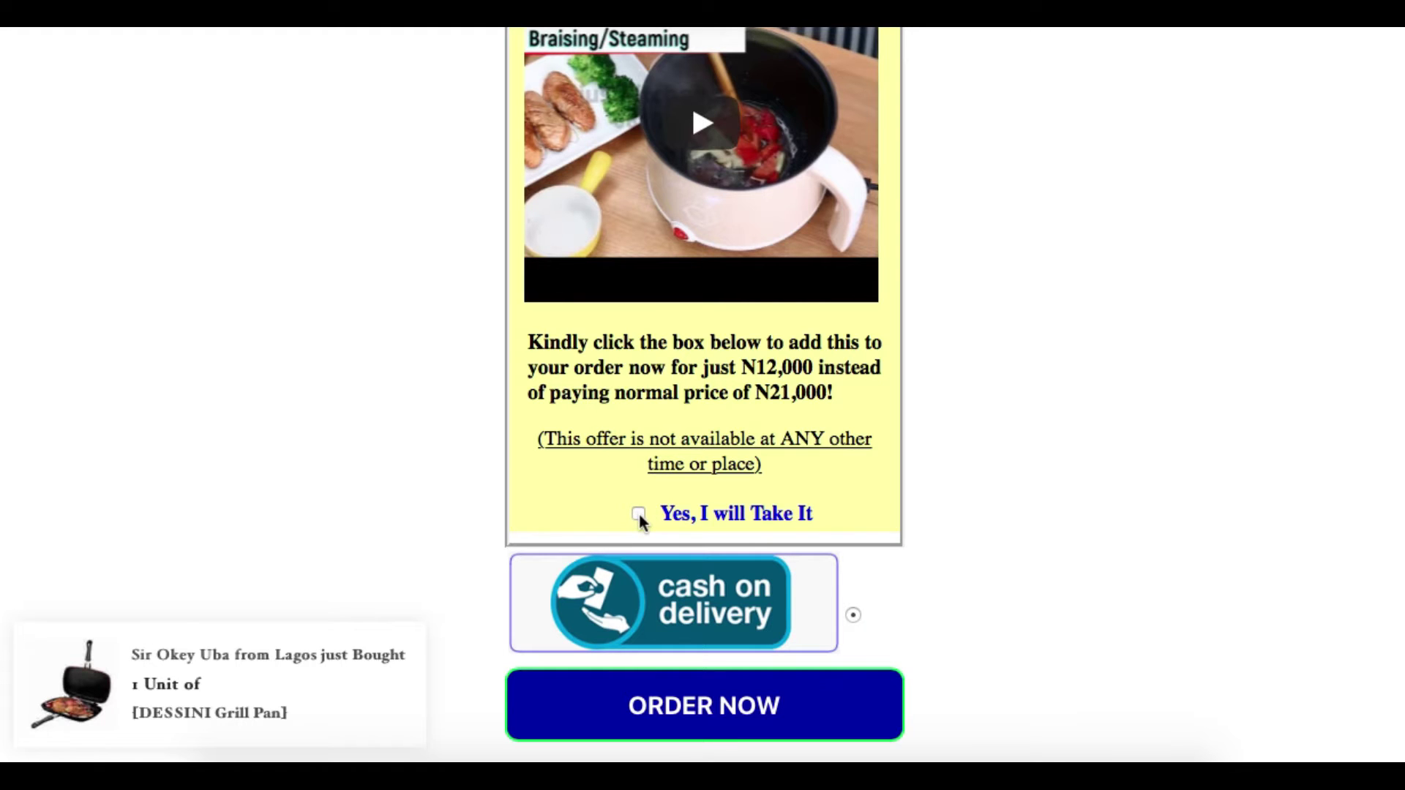
pyautogui.click(639, 512)
pyautogui.click(639, 514)
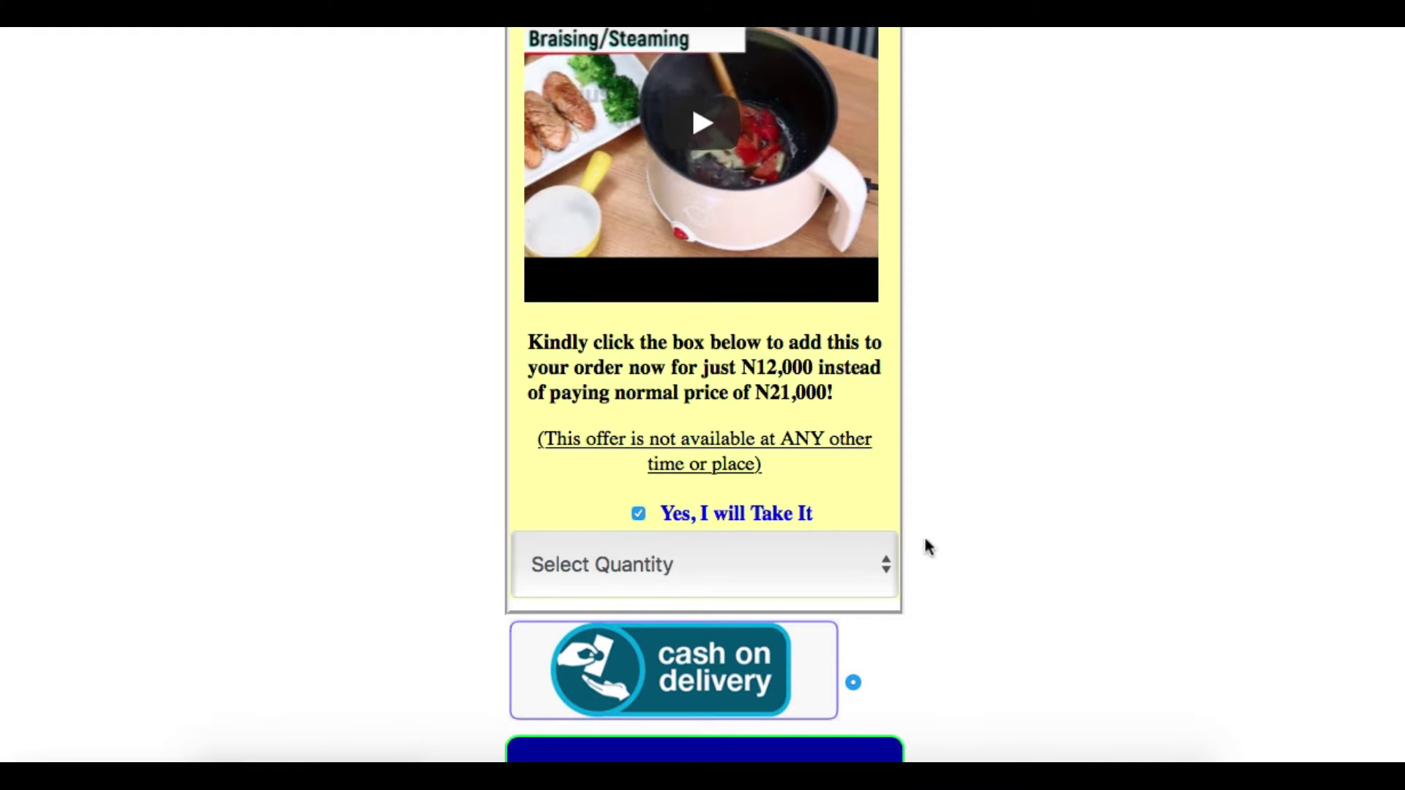
pyautogui.scroll(-3, 923, 534)
pyautogui.click(679, 446)
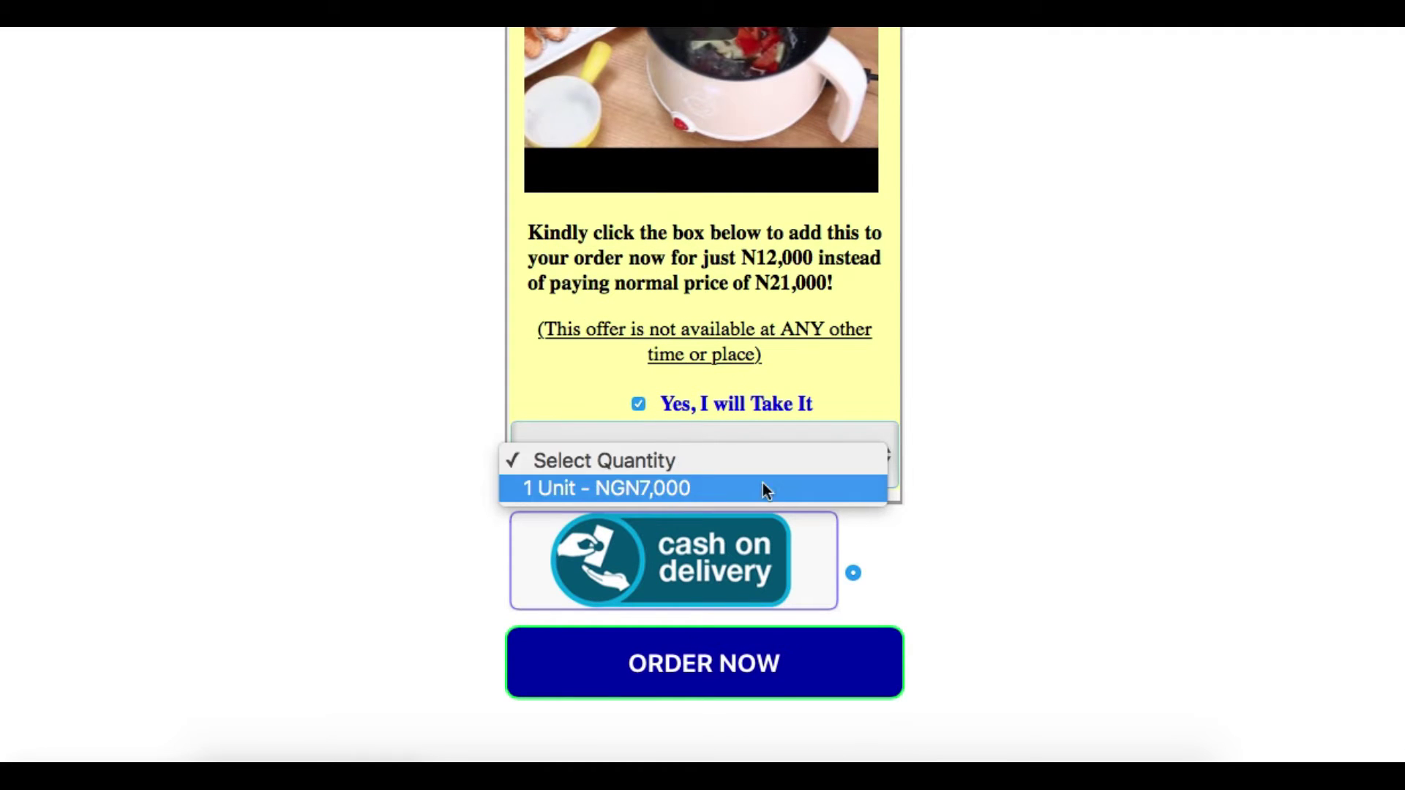
pyautogui.click(919, 352)
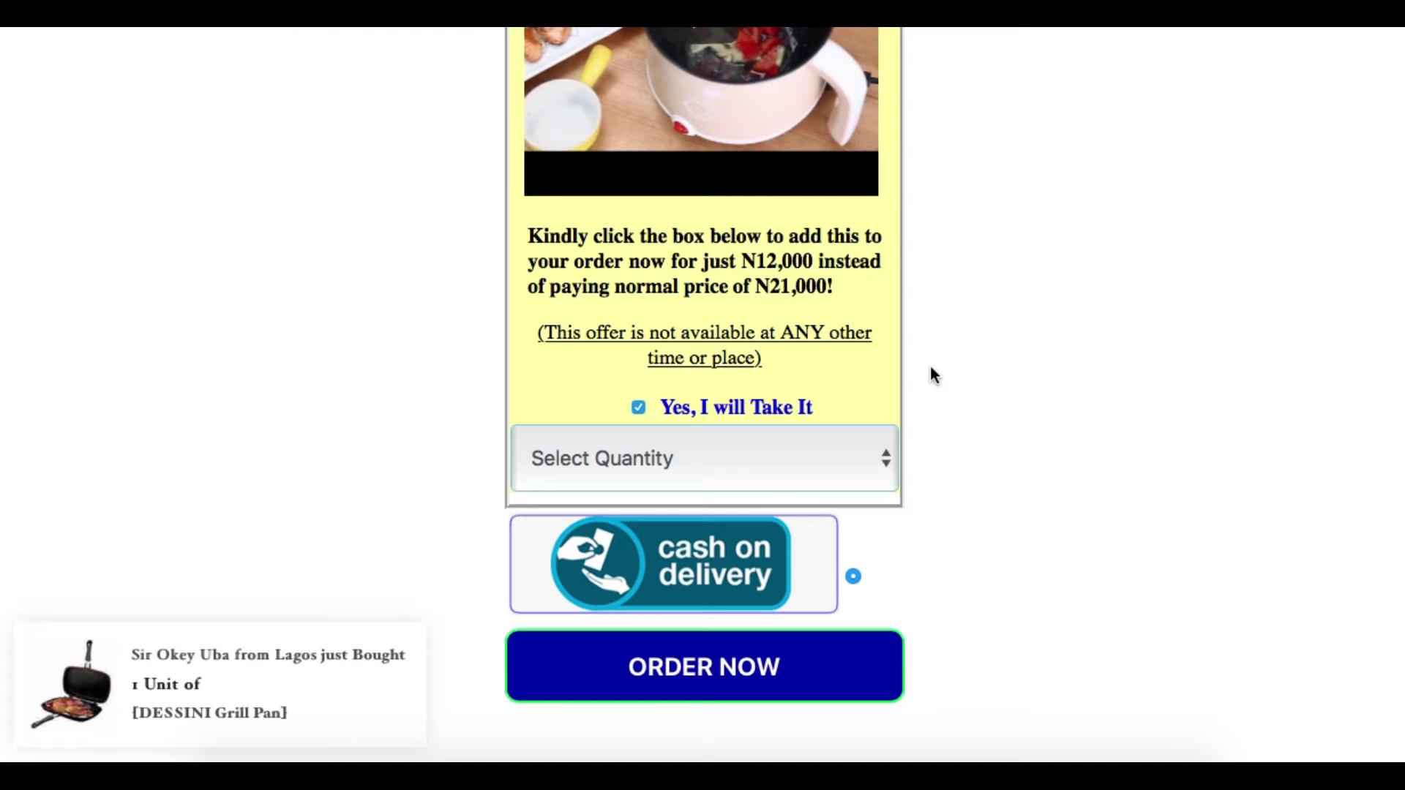
# Step: Re-examine the accepted add-on offer, from its "Would You Like To Add To Your Order" heading to its price text and quantity field
pyautogui.scroll(4, 931, 374)
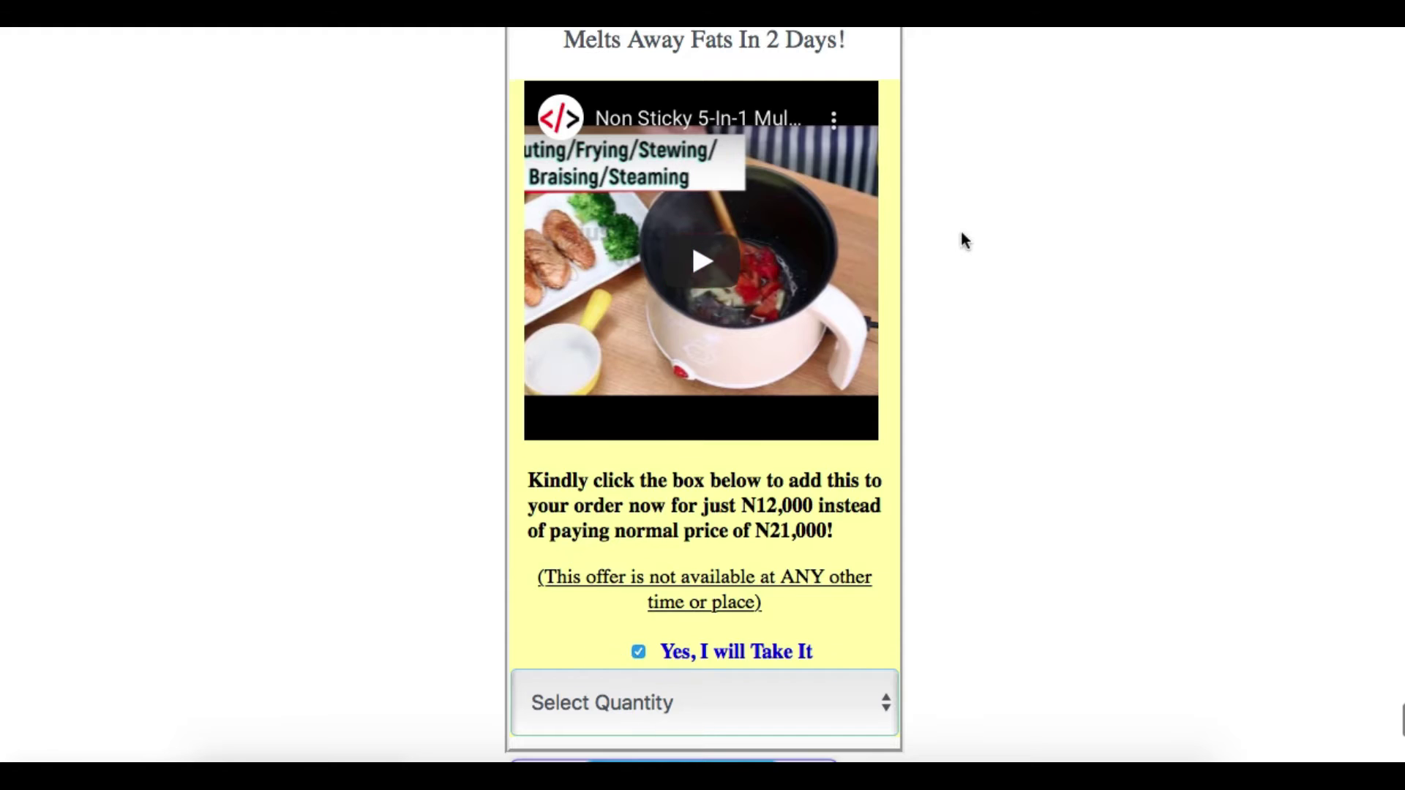
pyautogui.scroll(6, 960, 228)
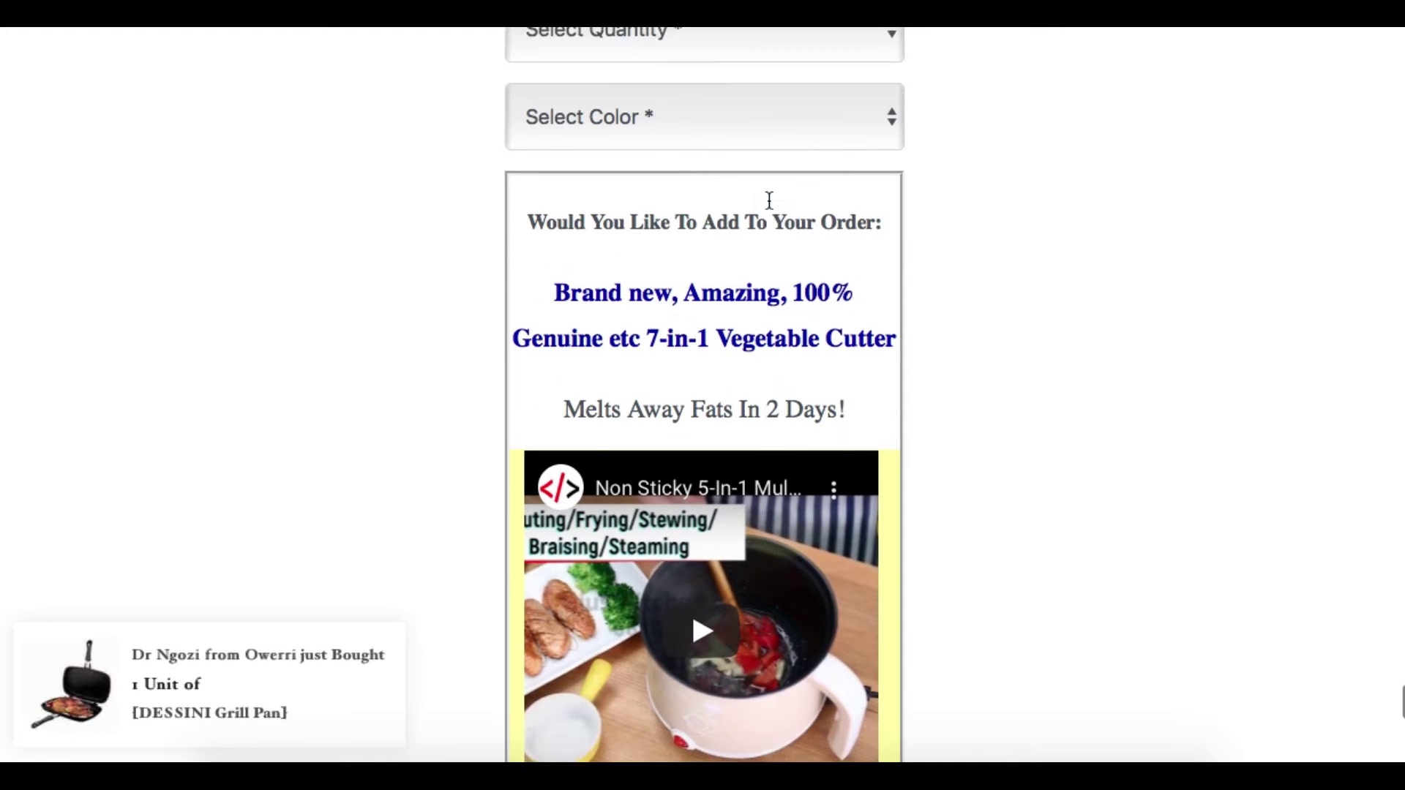
pyautogui.scroll(-2, 768, 205)
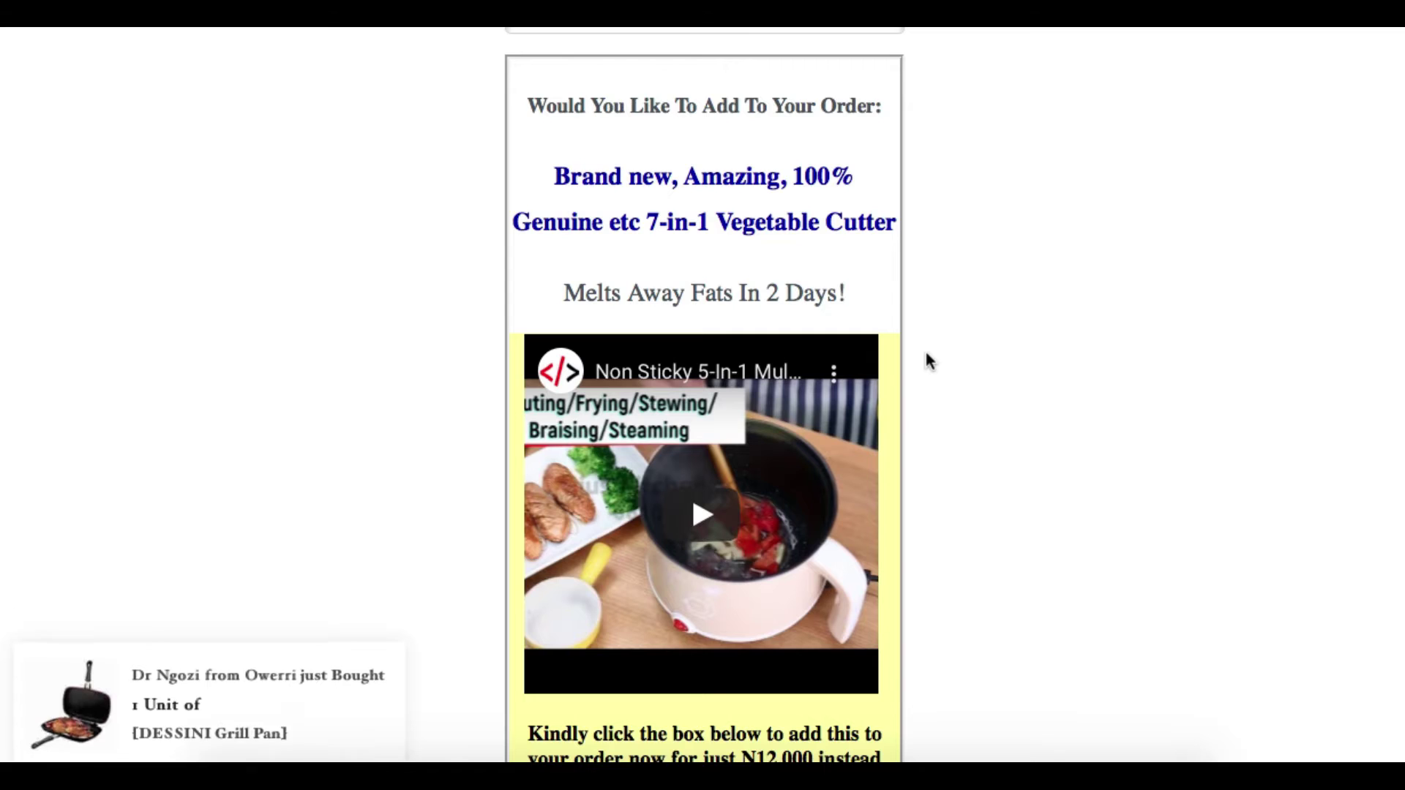
pyautogui.scroll(-2, 924, 349)
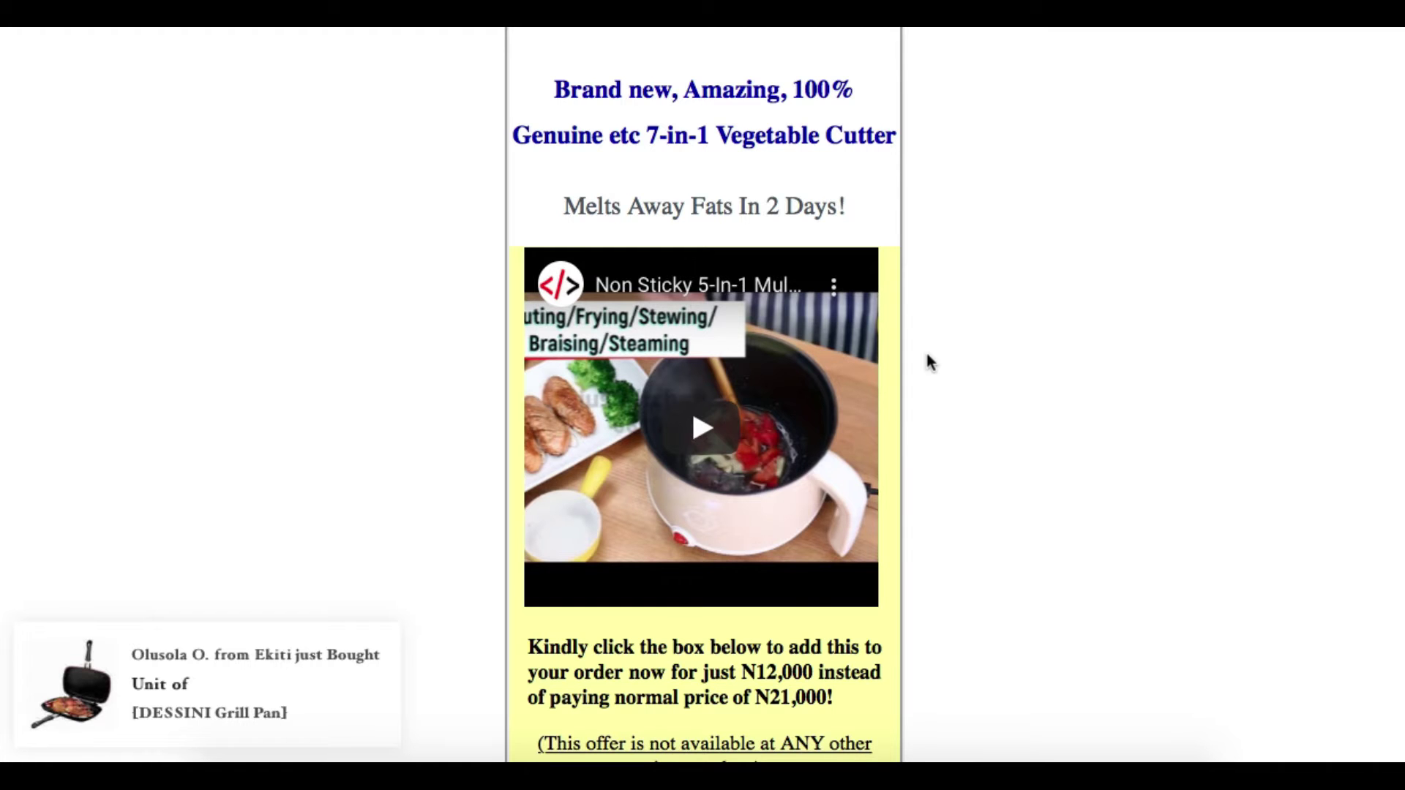
pyautogui.scroll(-2, 929, 363)
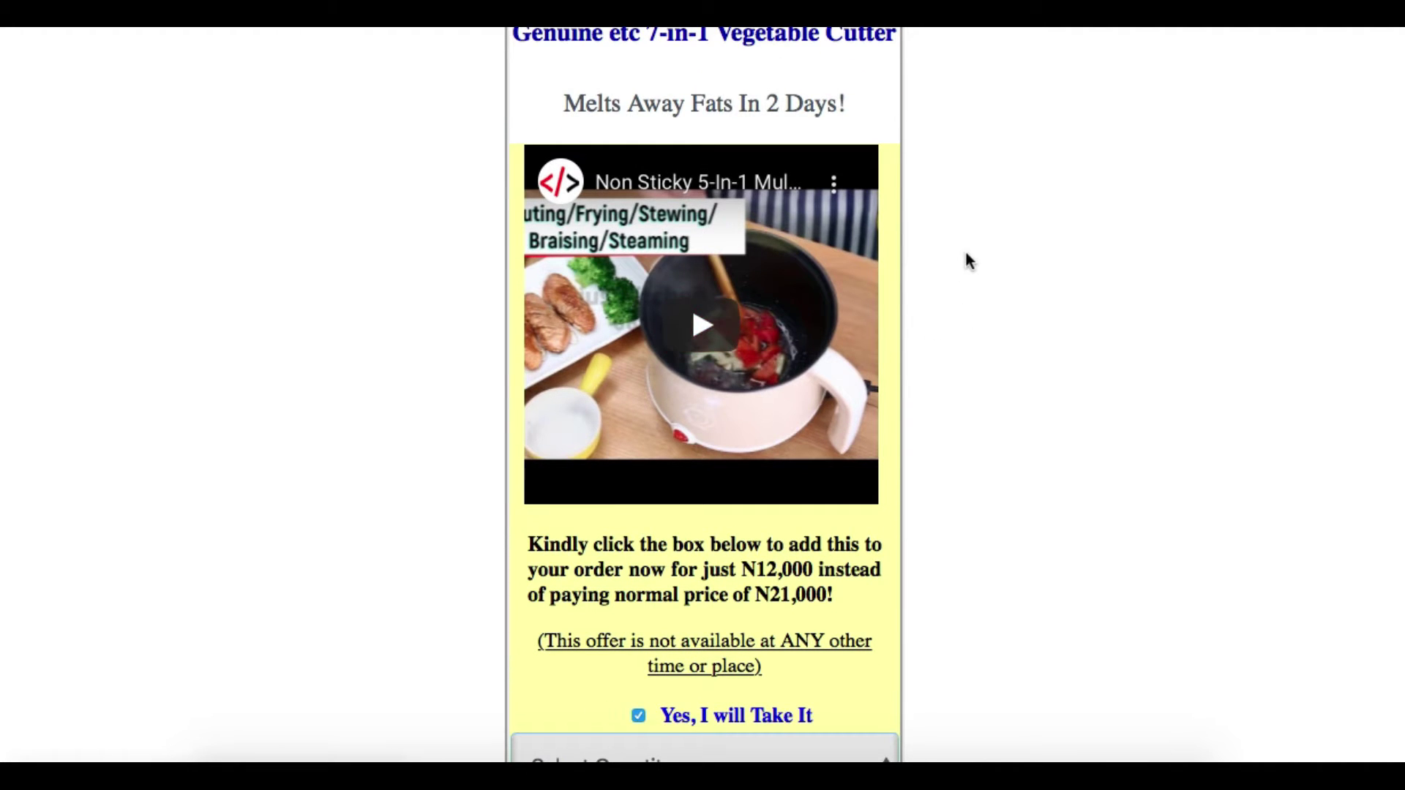
pyautogui.scroll(3, 965, 252)
pyautogui.scroll(2, 966, 261)
pyautogui.scroll(-2, 965, 260)
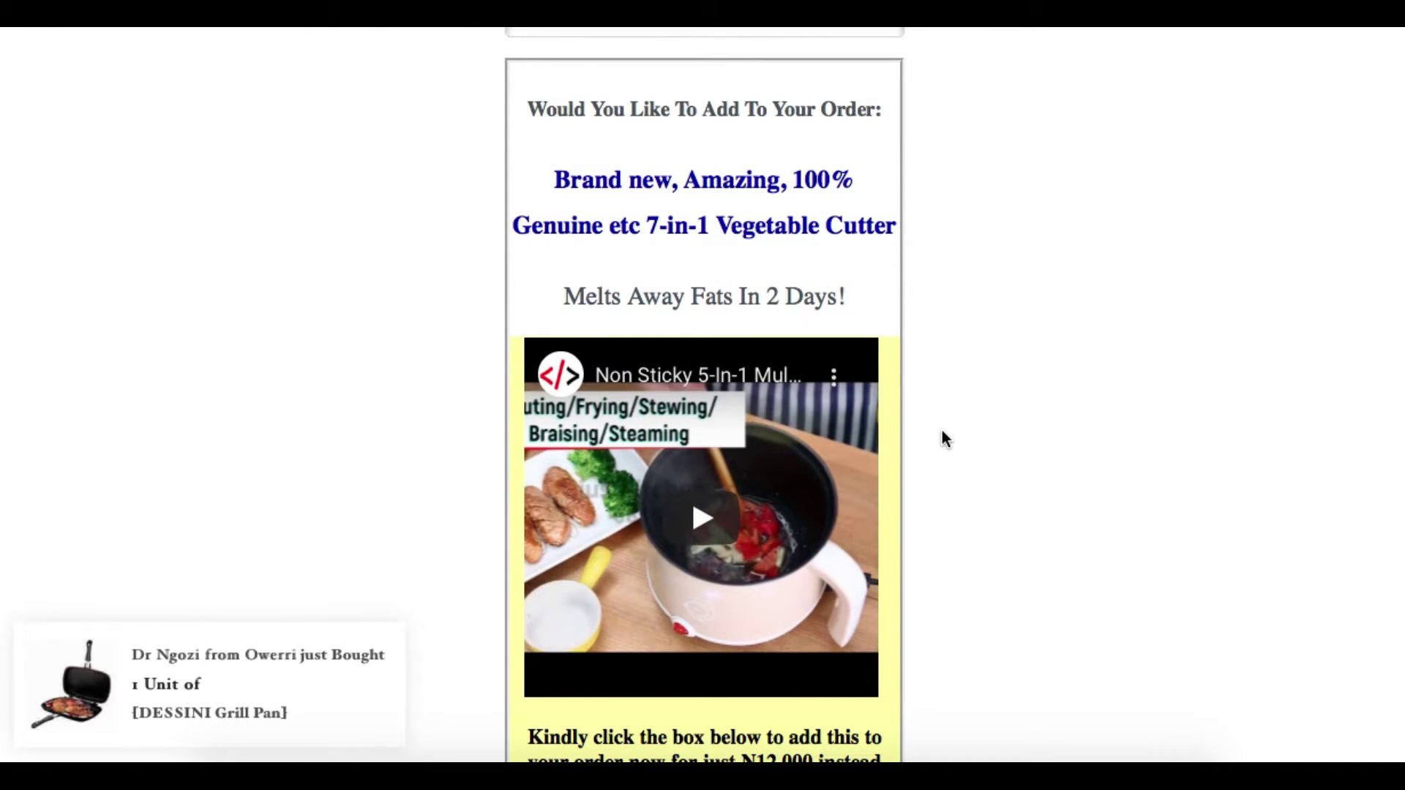
pyautogui.scroll(-1, 943, 433)
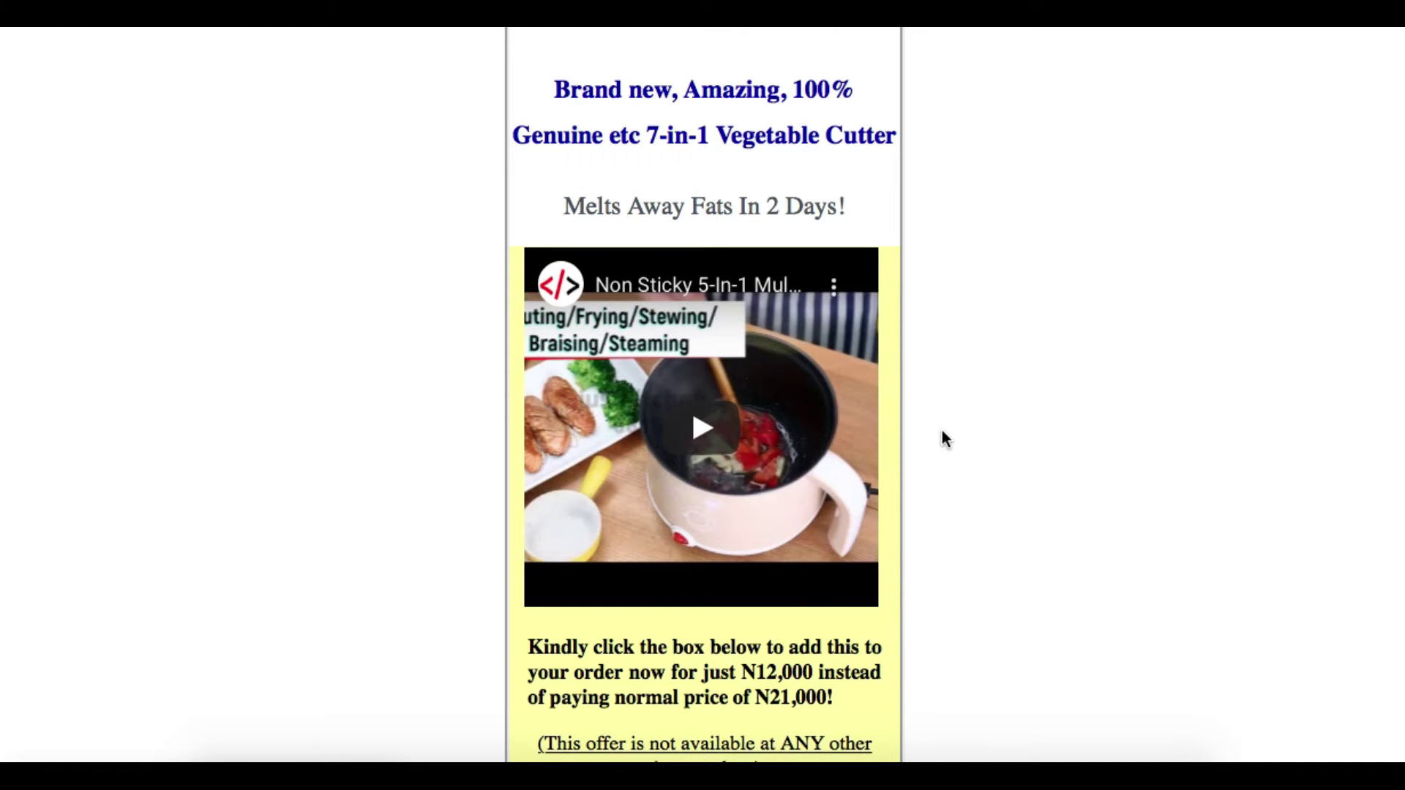
pyautogui.scroll(-2, 942, 431)
pyautogui.scroll(1, 942, 432)
pyautogui.scroll(-1, 942, 432)
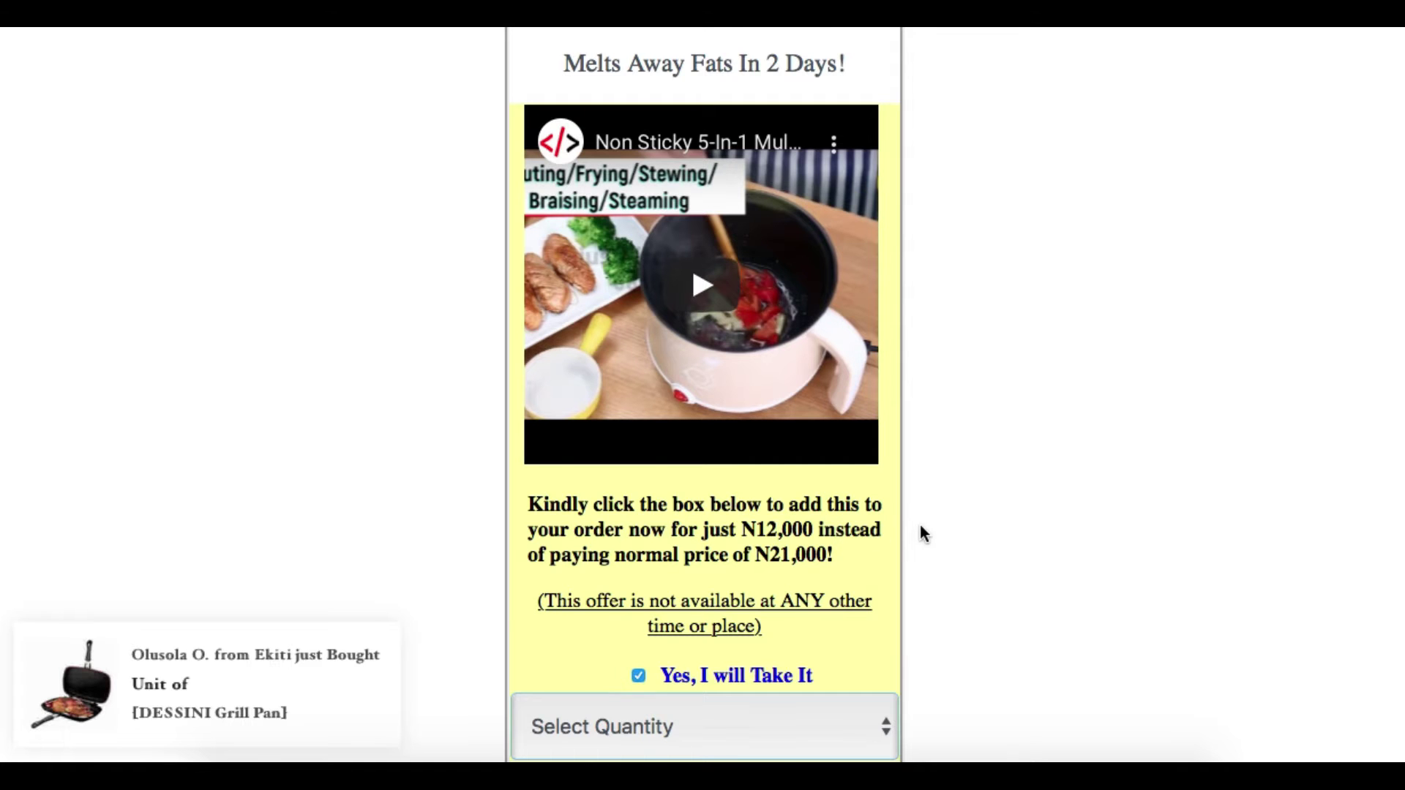
pyautogui.scroll(-1, 920, 527)
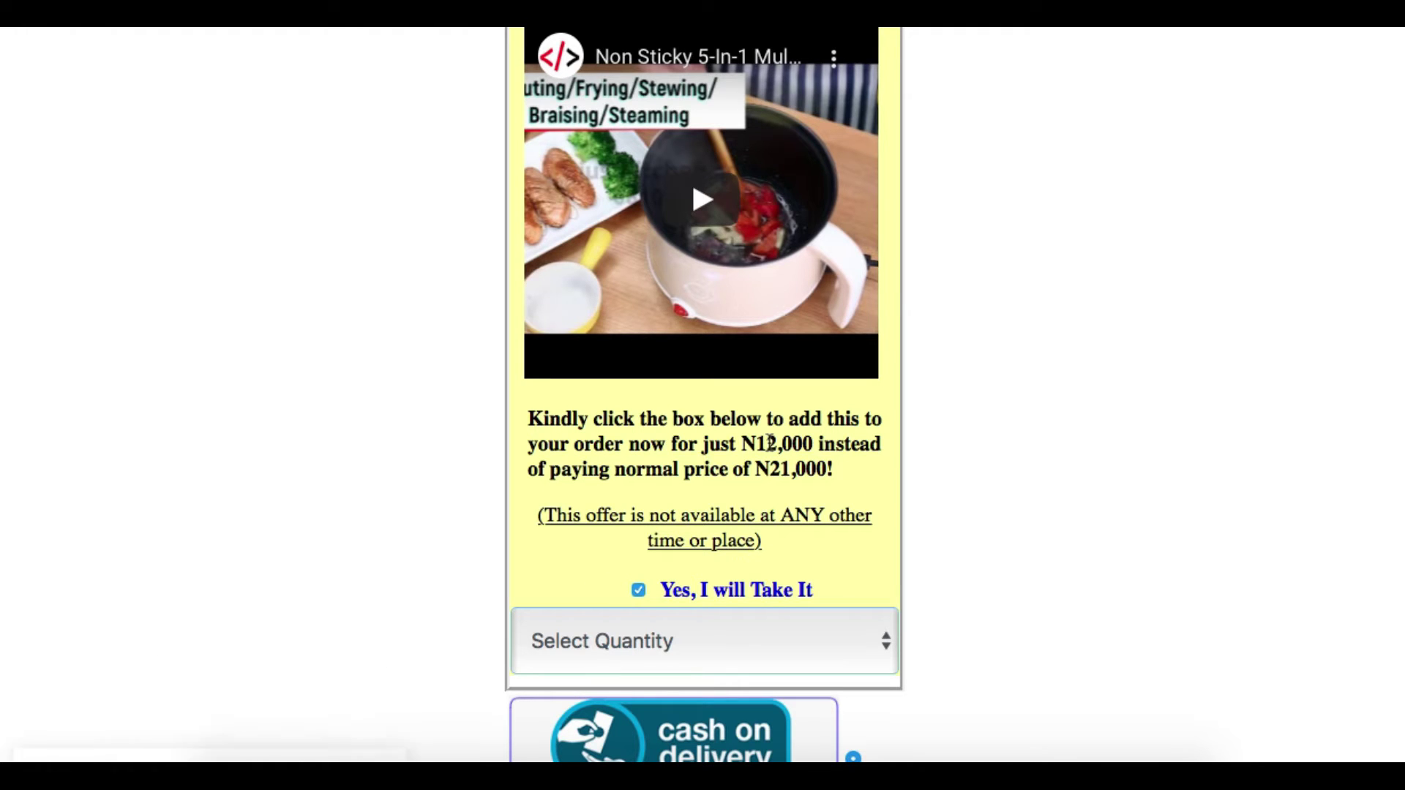
pyautogui.scroll(-2, 949, 538)
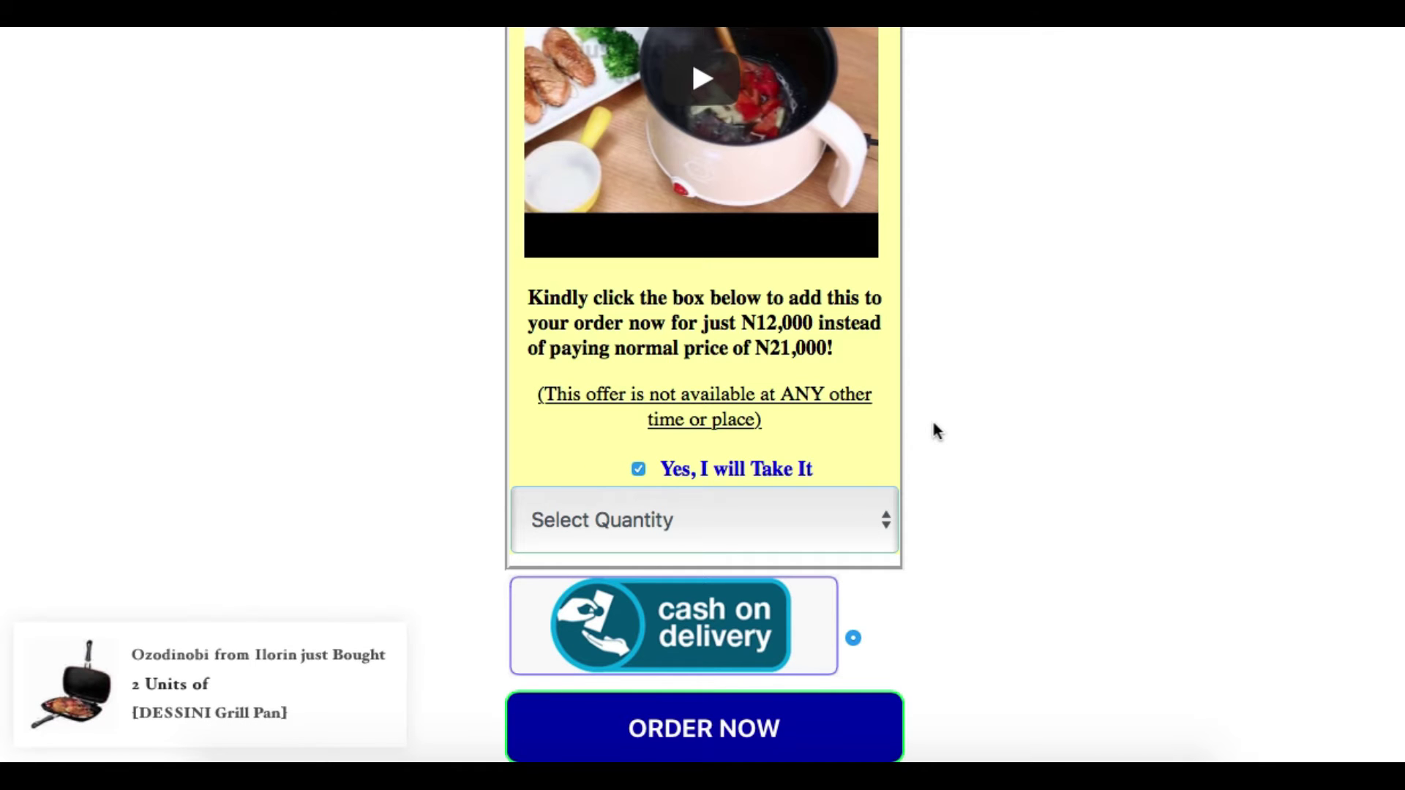
pyautogui.scroll(5, 933, 423)
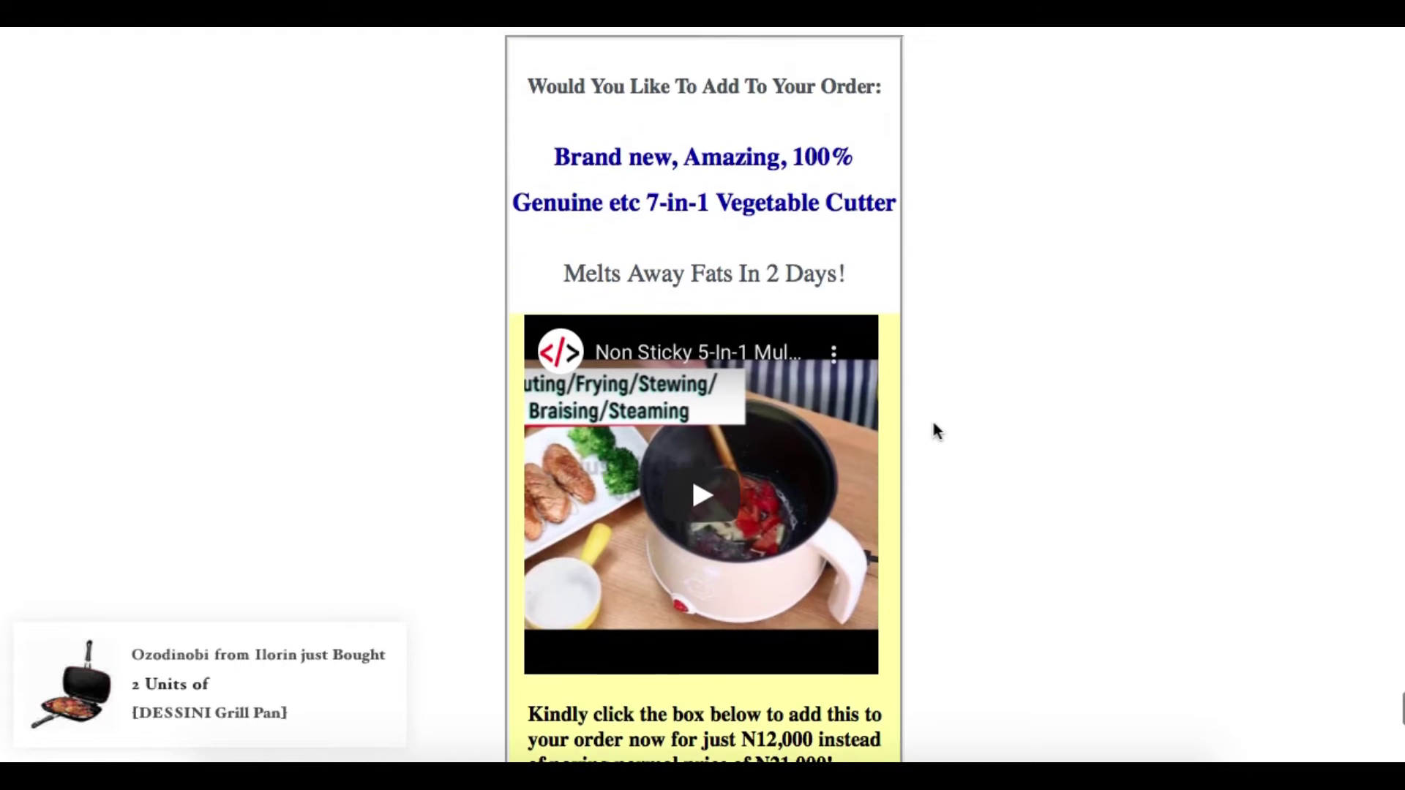
# Step: Review the accepted Vegetable Cutter offer from its video and price text to the quantity field, cash-on-delivery option and order button
pyautogui.scroll(-4, 933, 424)
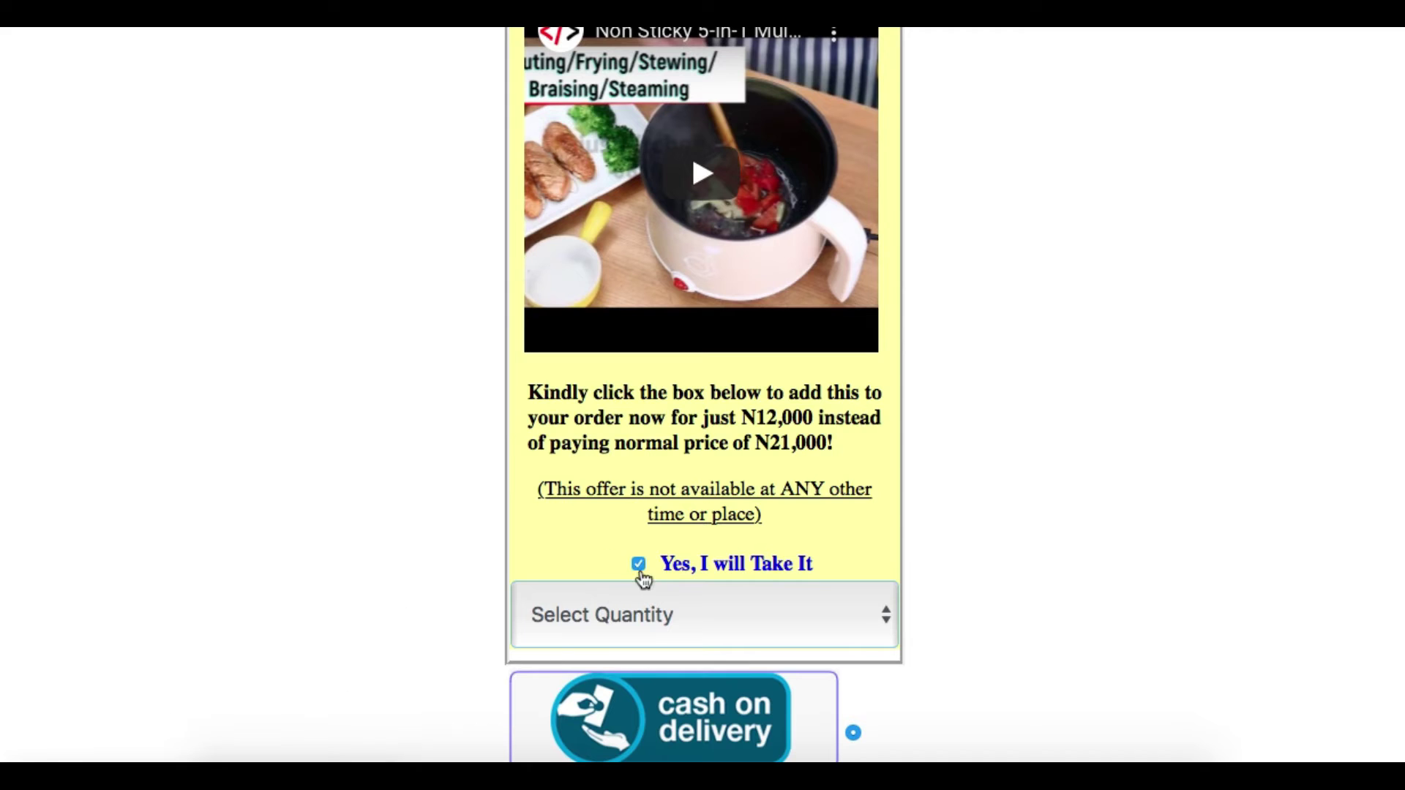
pyautogui.click(665, 614)
pyautogui.click(909, 574)
pyautogui.scroll(-2, 737, 615)
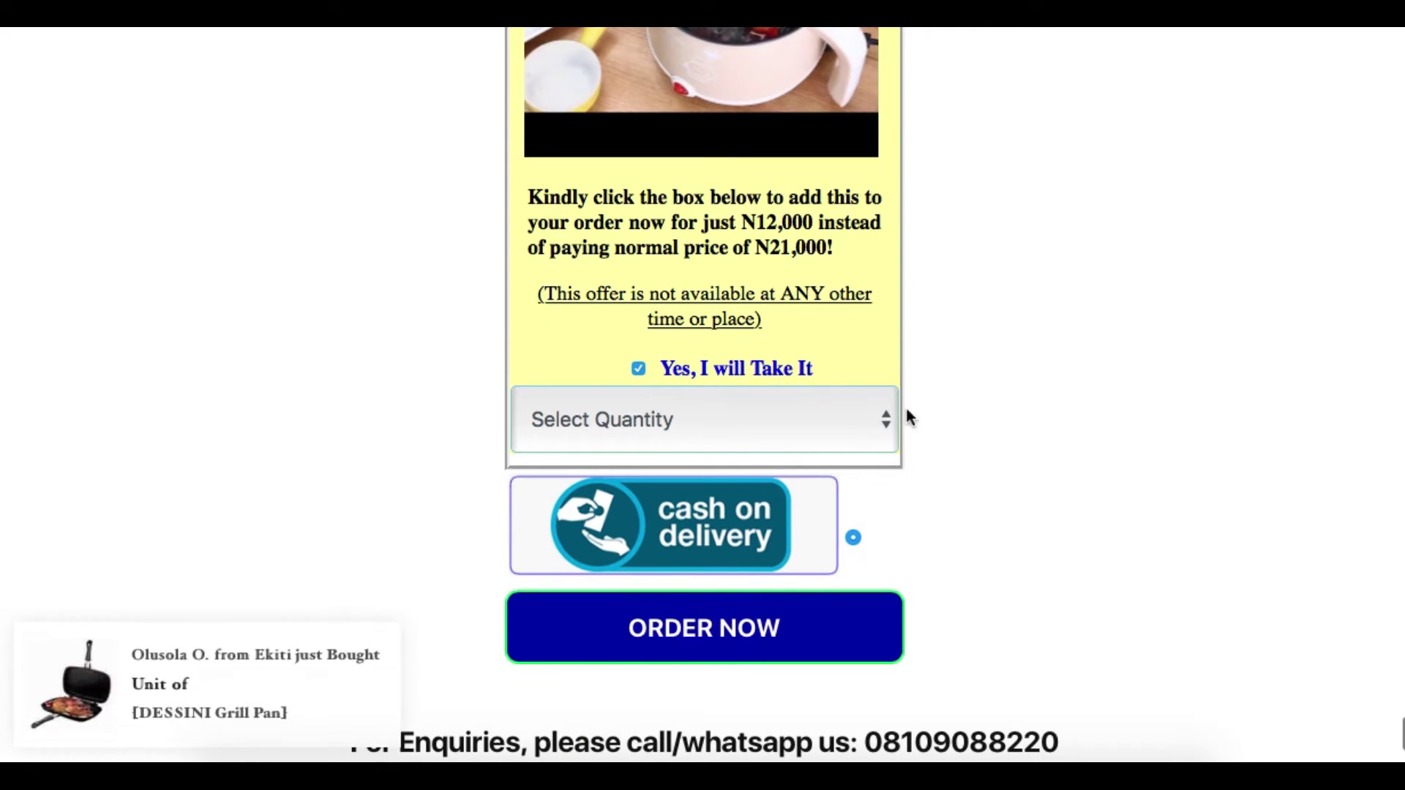
pyautogui.scroll(3, 944, 432)
pyautogui.scroll(3, 944, 437)
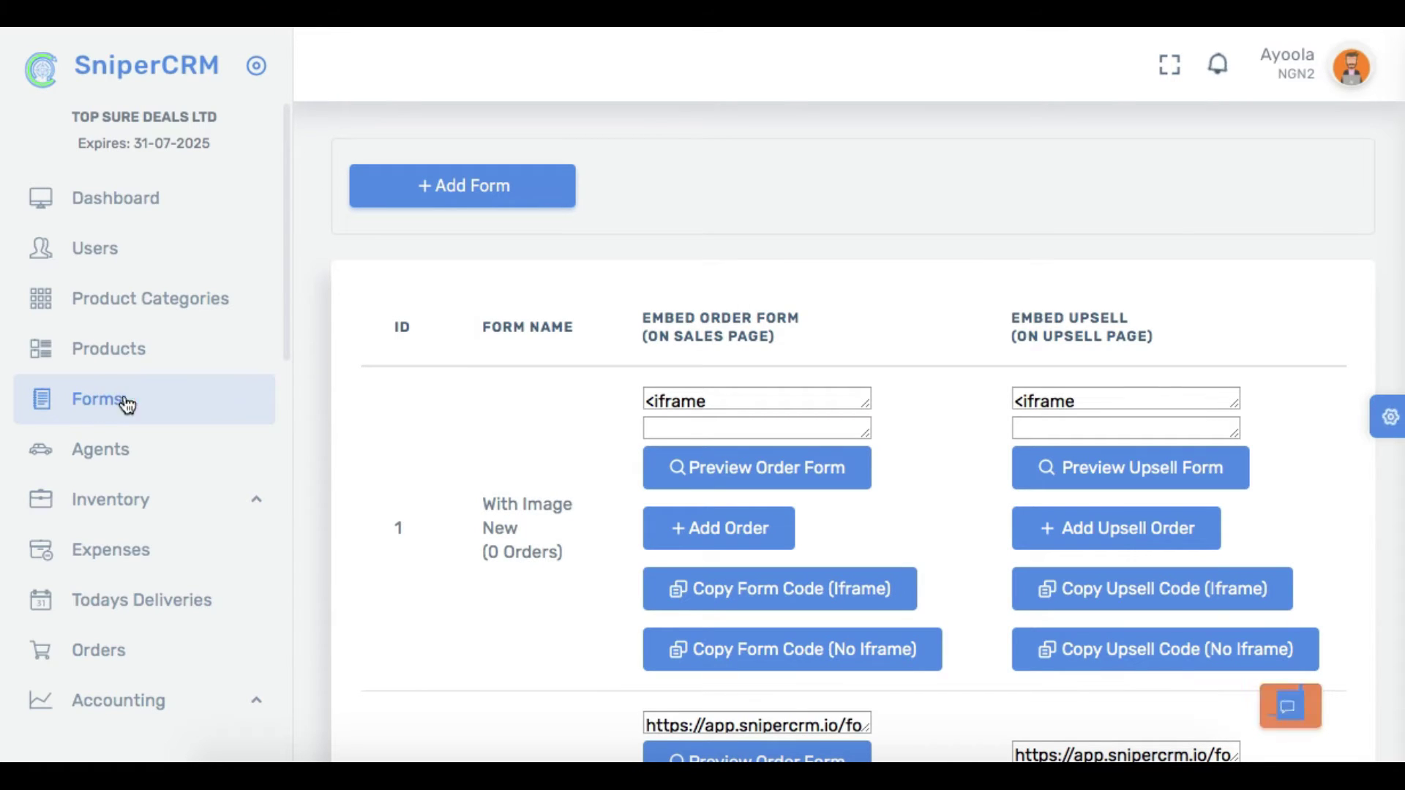
# Step: Start a new form in SniperCRM and choose Yes for adding an order bump product
pyautogui.click(500, 194)
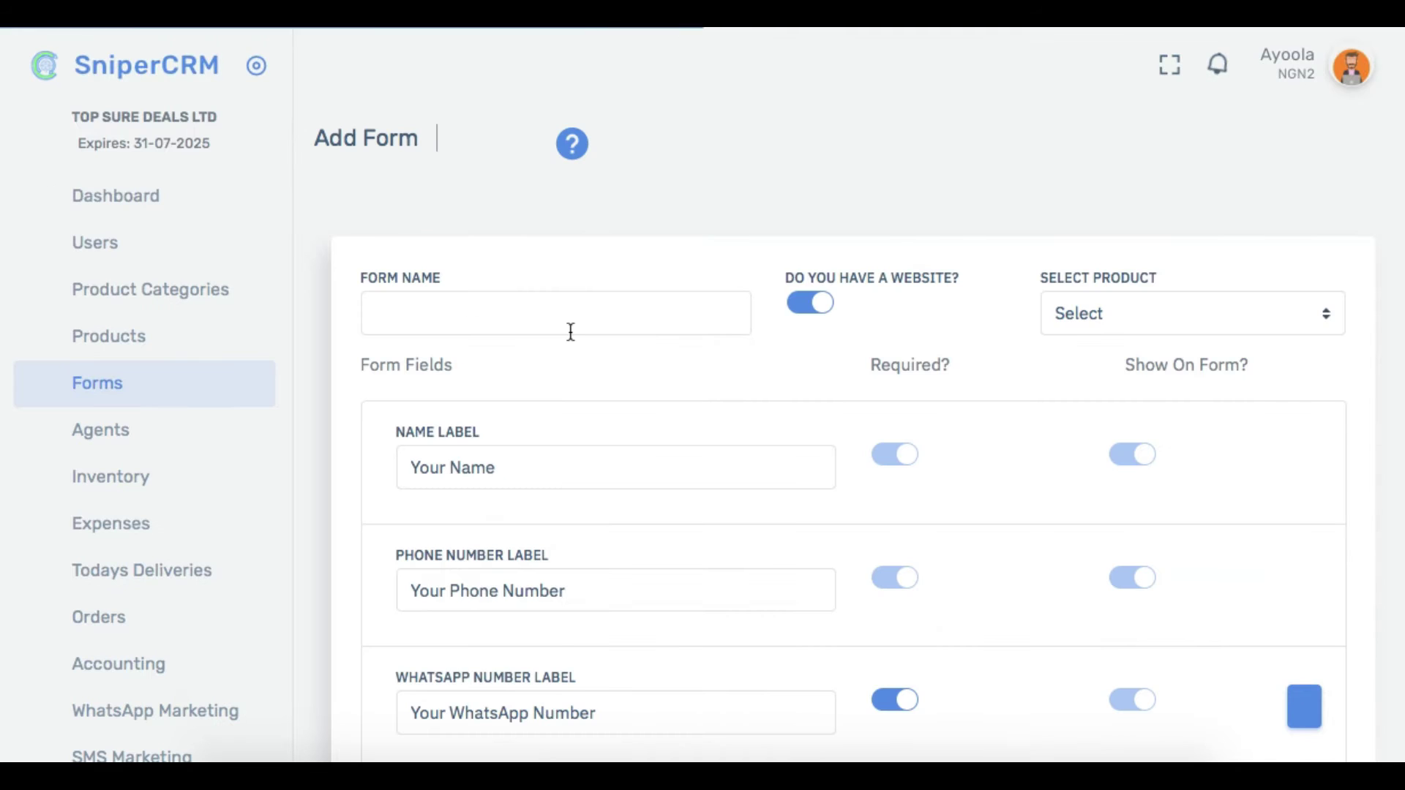
pyautogui.scroll(-2, 862, 335)
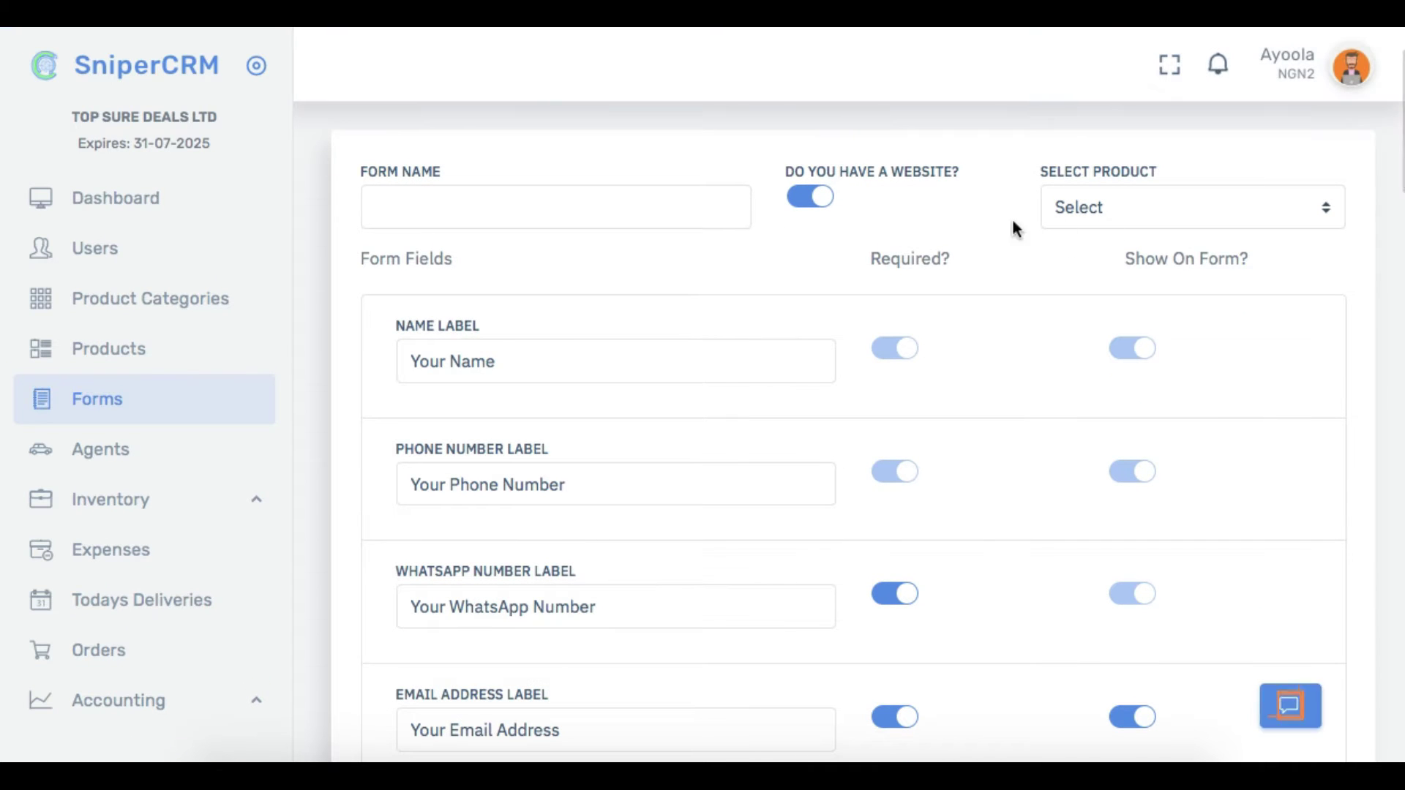
pyautogui.scroll(-5, 960, 260)
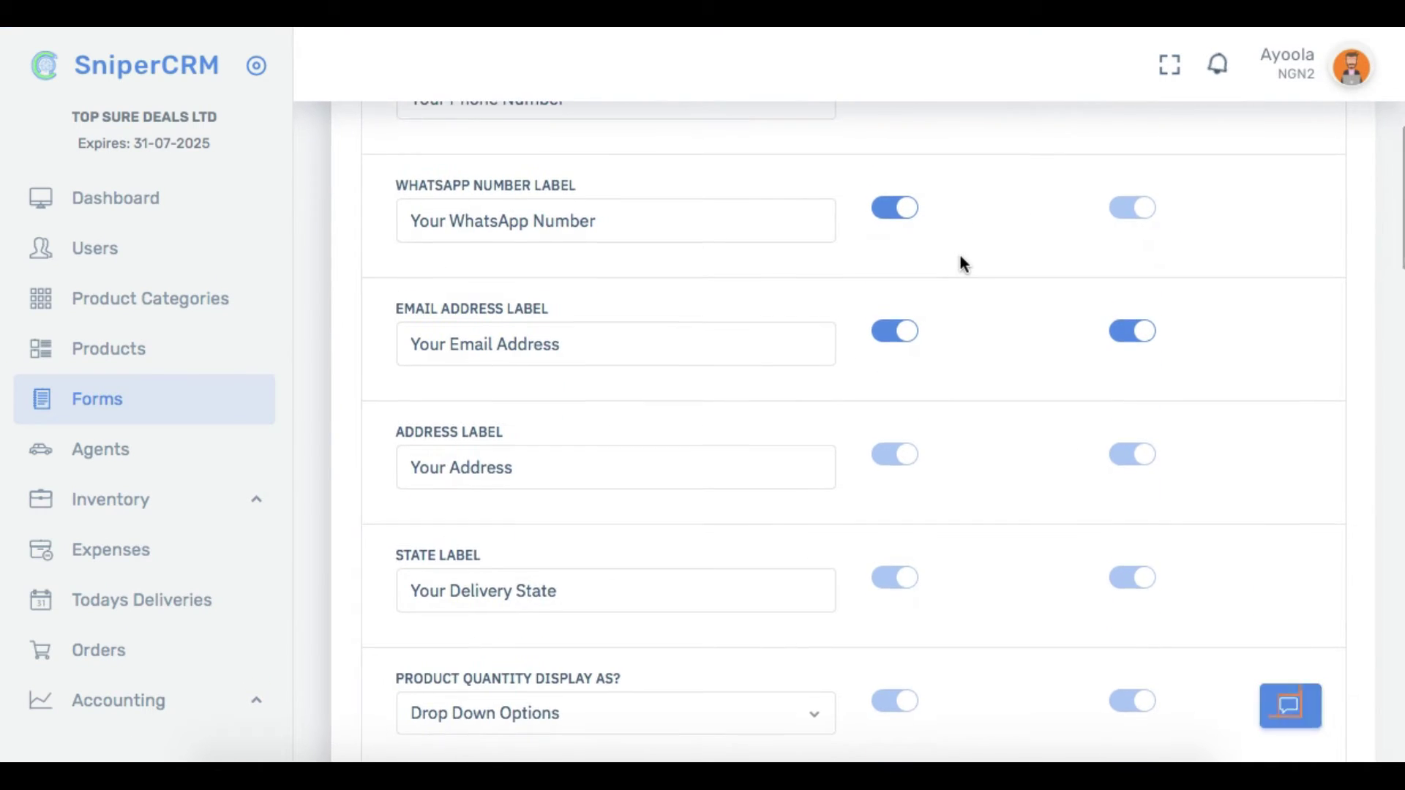
pyautogui.scroll(-1, 959, 256)
pyautogui.scroll(-13, 774, 525)
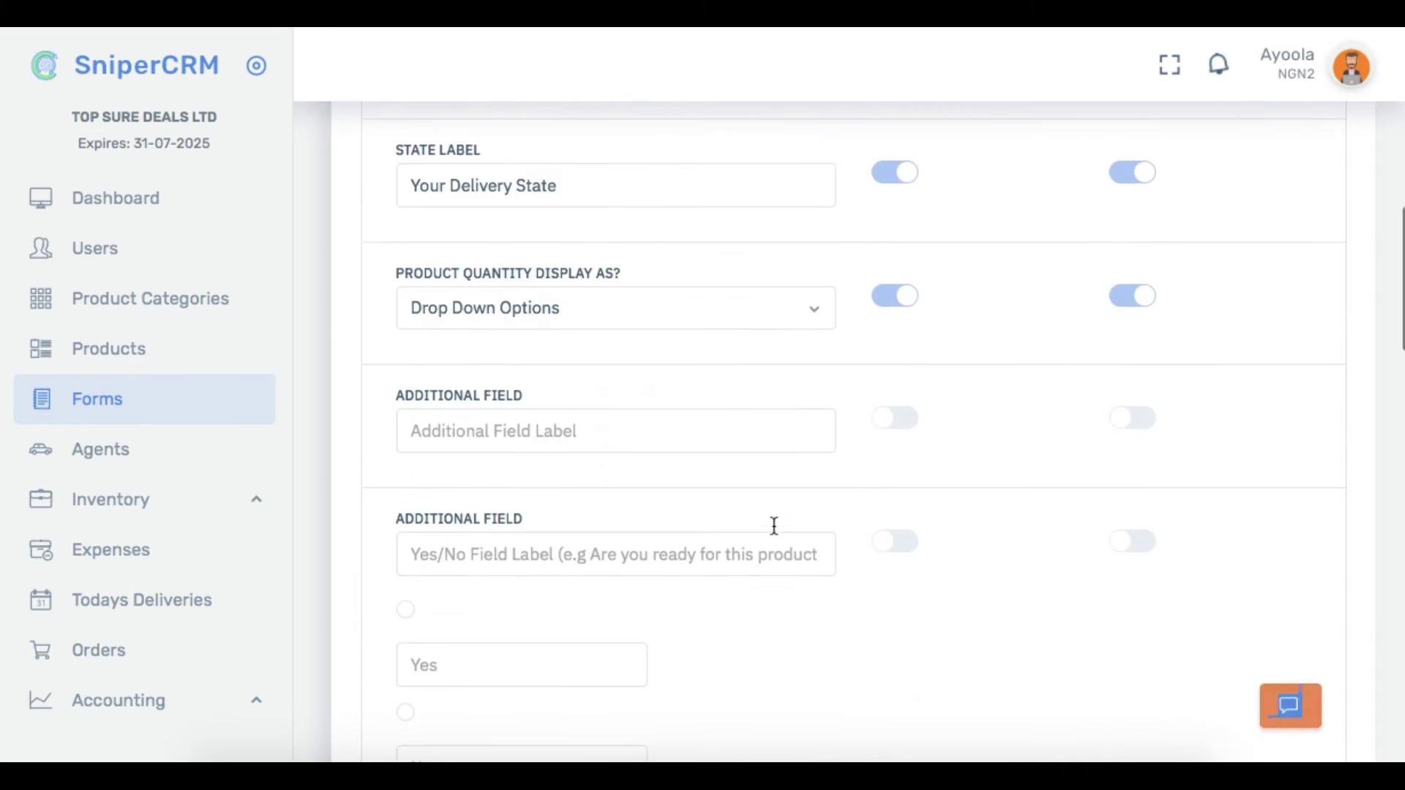
pyautogui.scroll(-5, 774, 534)
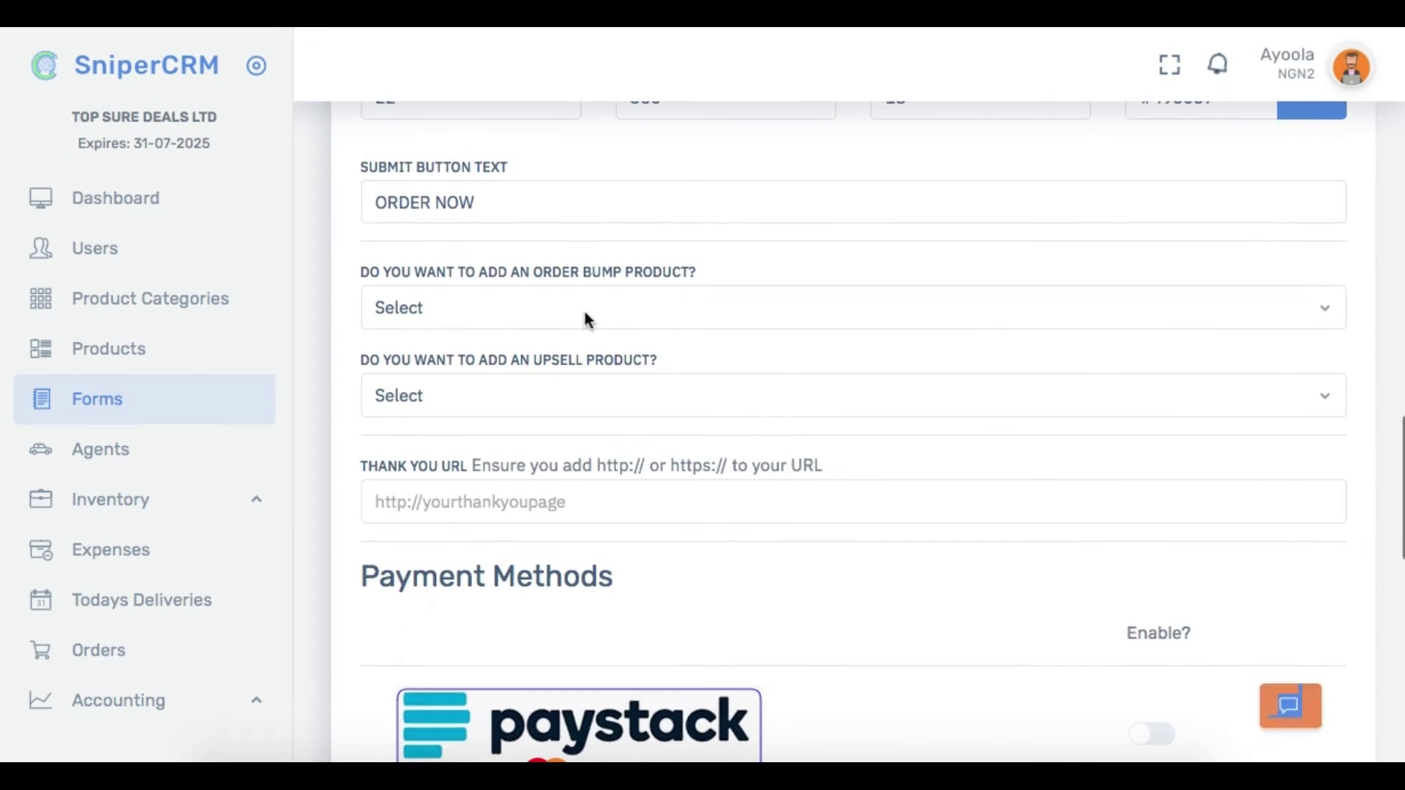
pyautogui.click(583, 309)
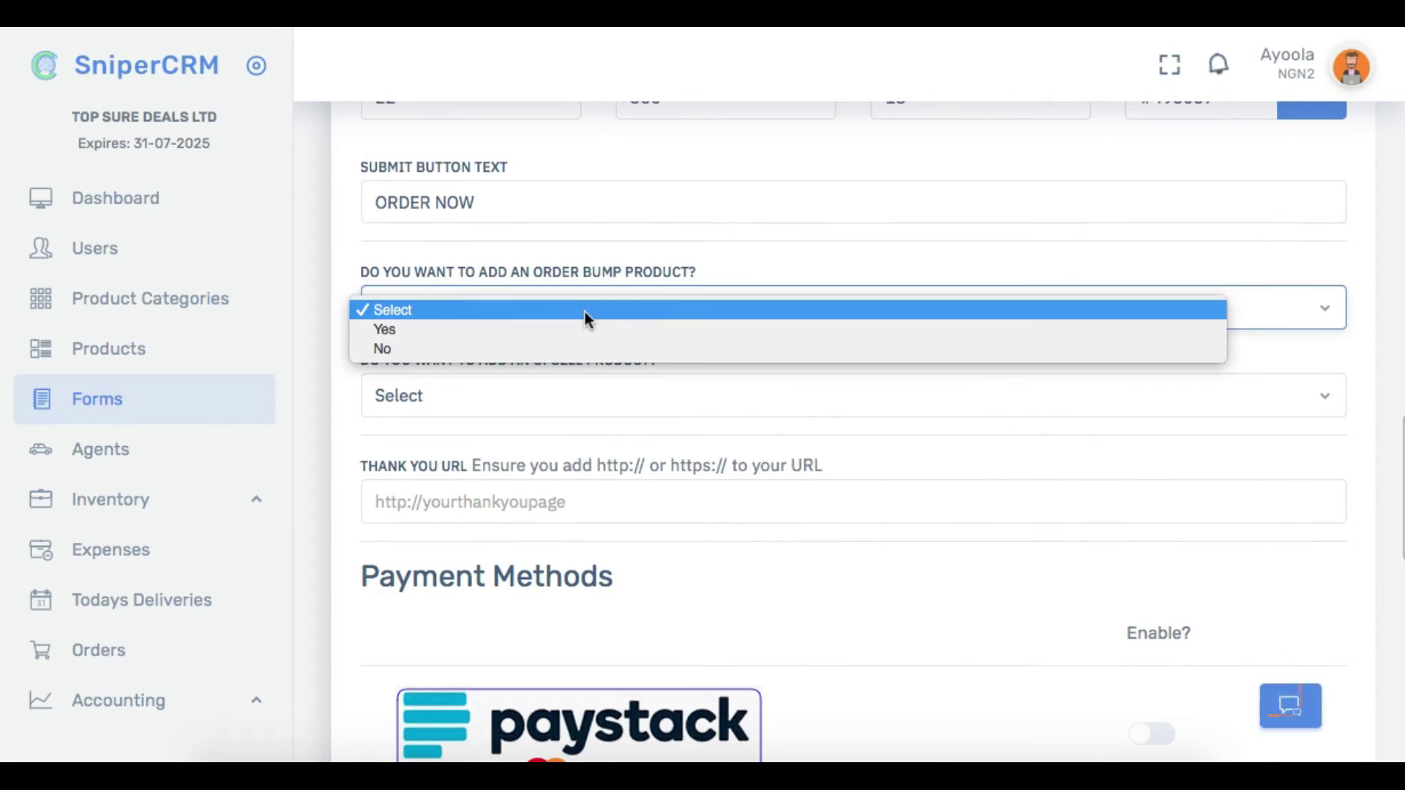
pyautogui.click(548, 331)
pyautogui.scroll(-1, 713, 397)
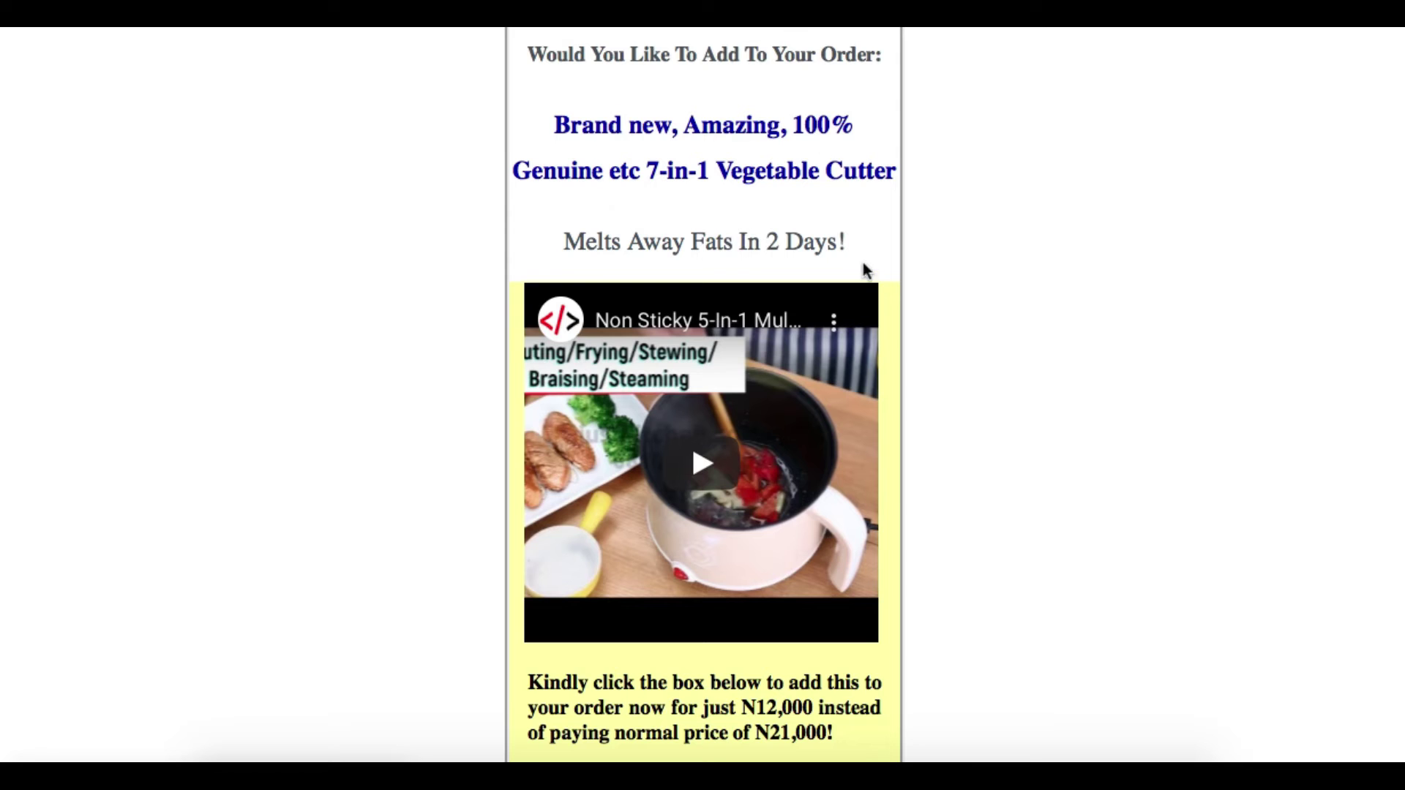
# Step: Check the add-on headline on the sales page, then clear the order bump product pre text in the new form
pyautogui.scroll(3, 875, 271)
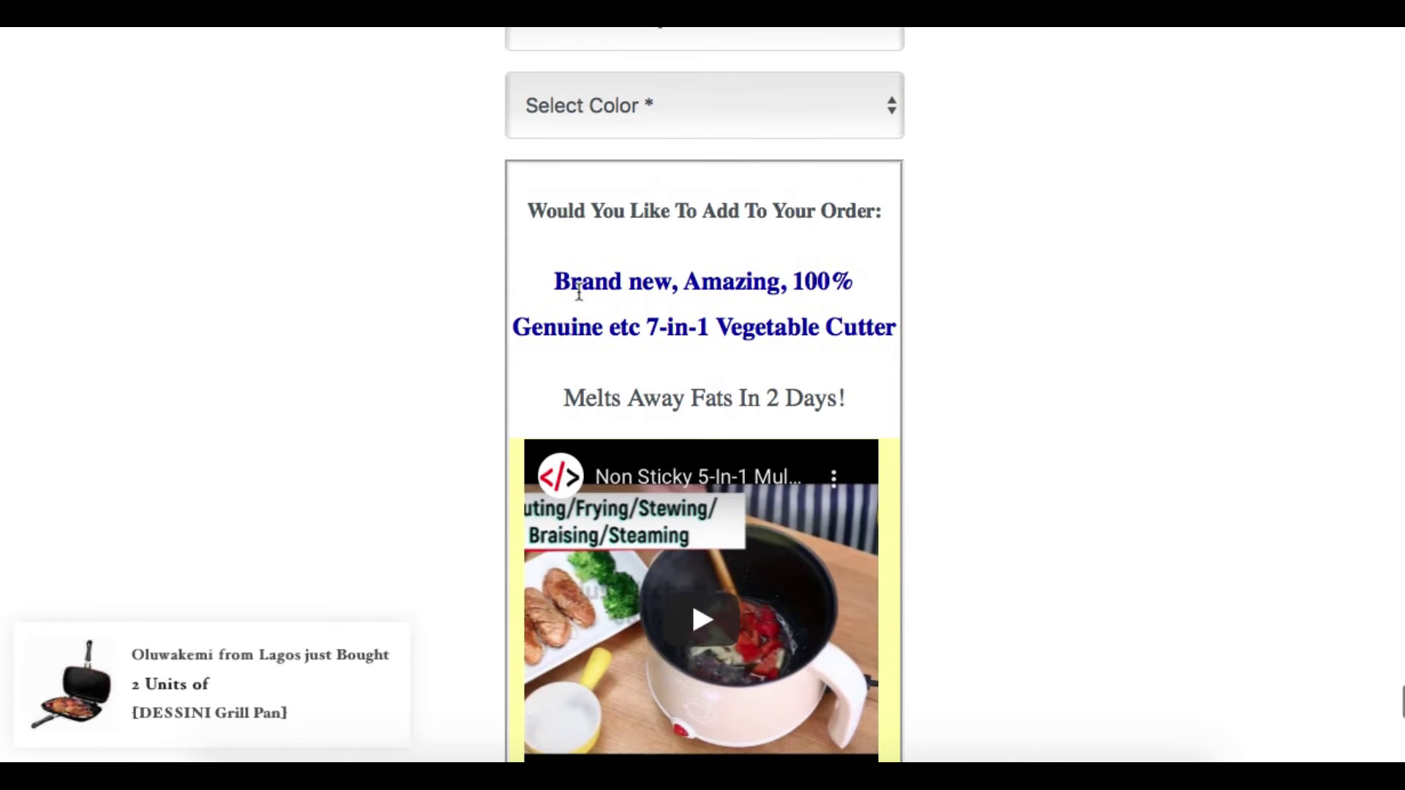
pyautogui.moveTo(562, 286); pyautogui.dragTo(706, 322)
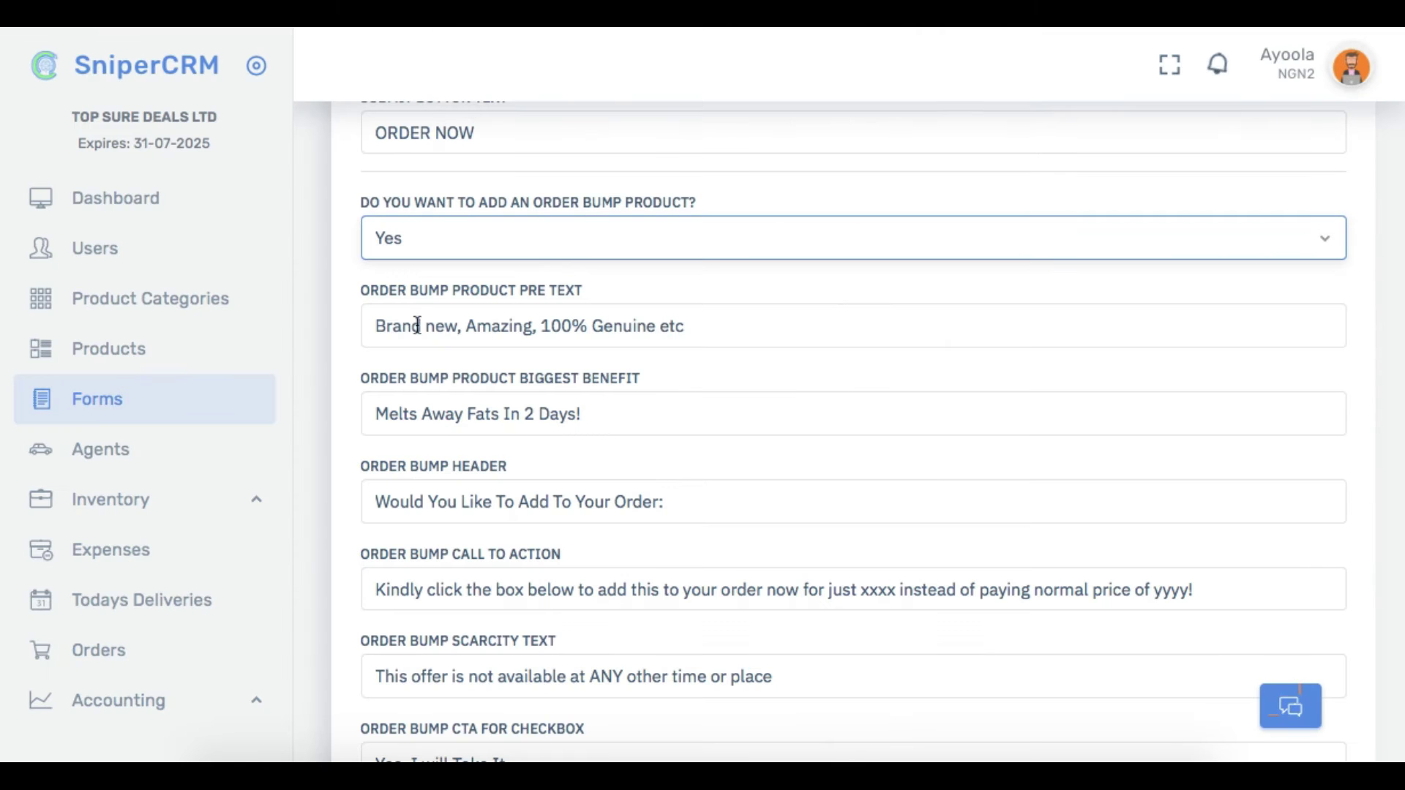
pyautogui.click(459, 326)
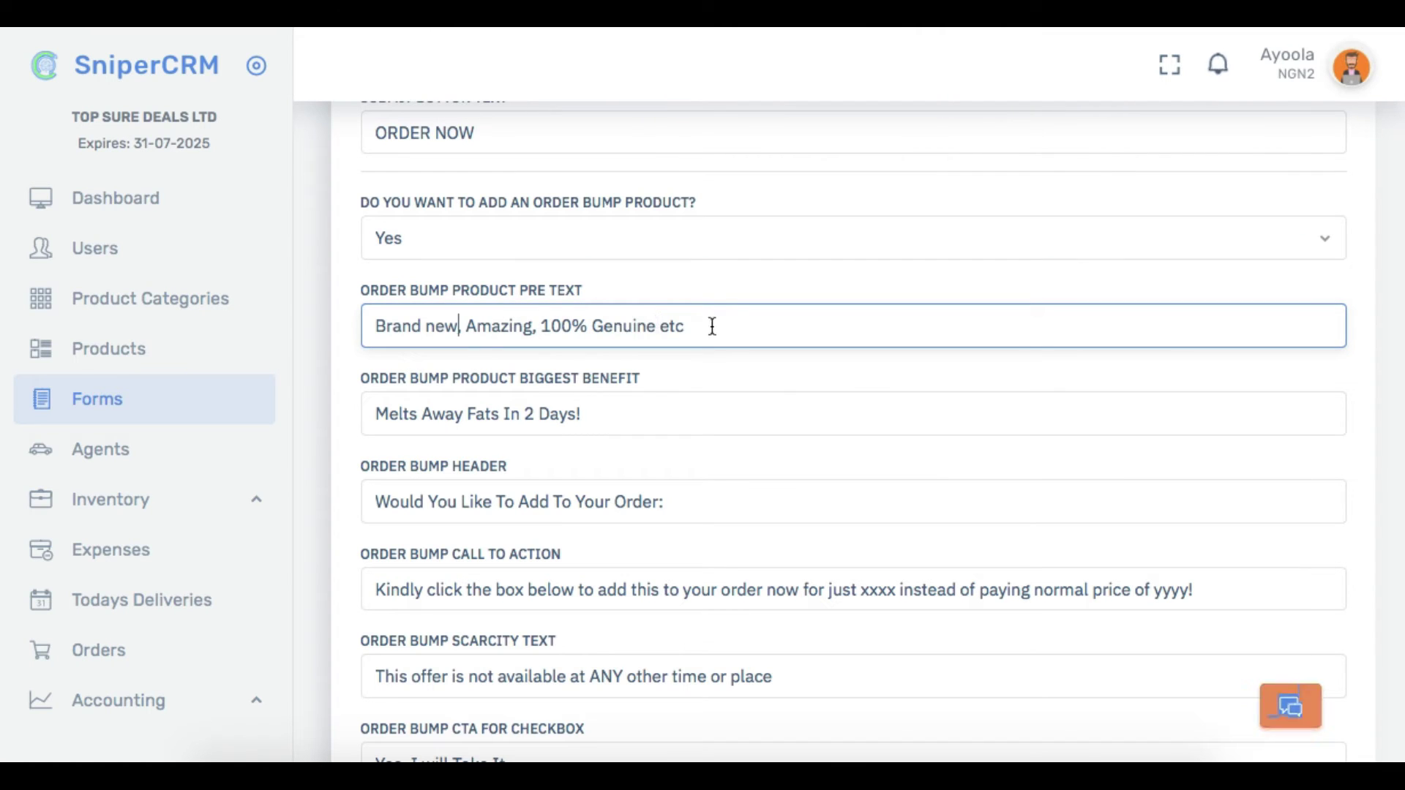
pyautogui.moveTo(714, 326); pyautogui.dragTo(354, 325)
pyautogui.write('f')
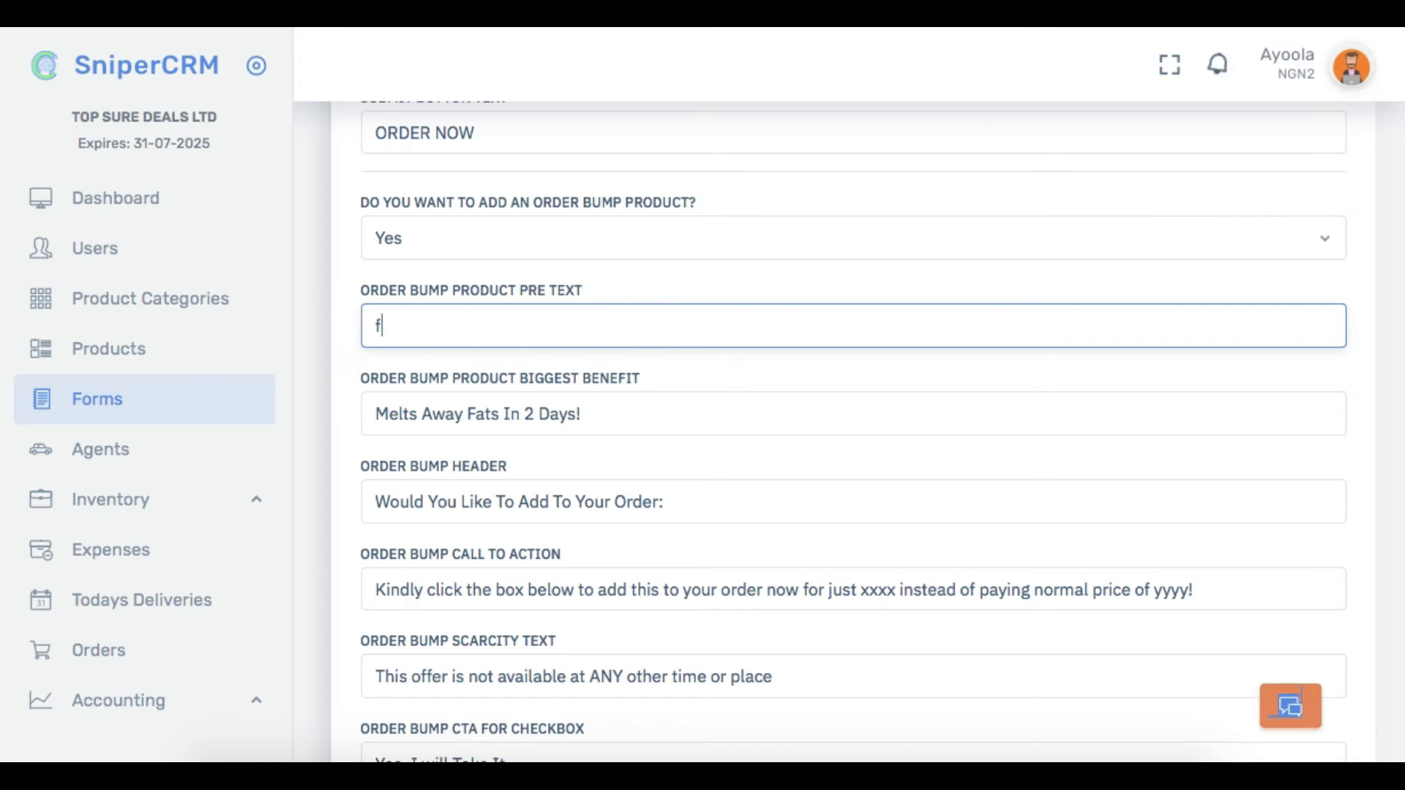
pyautogui.press('BackSpace')
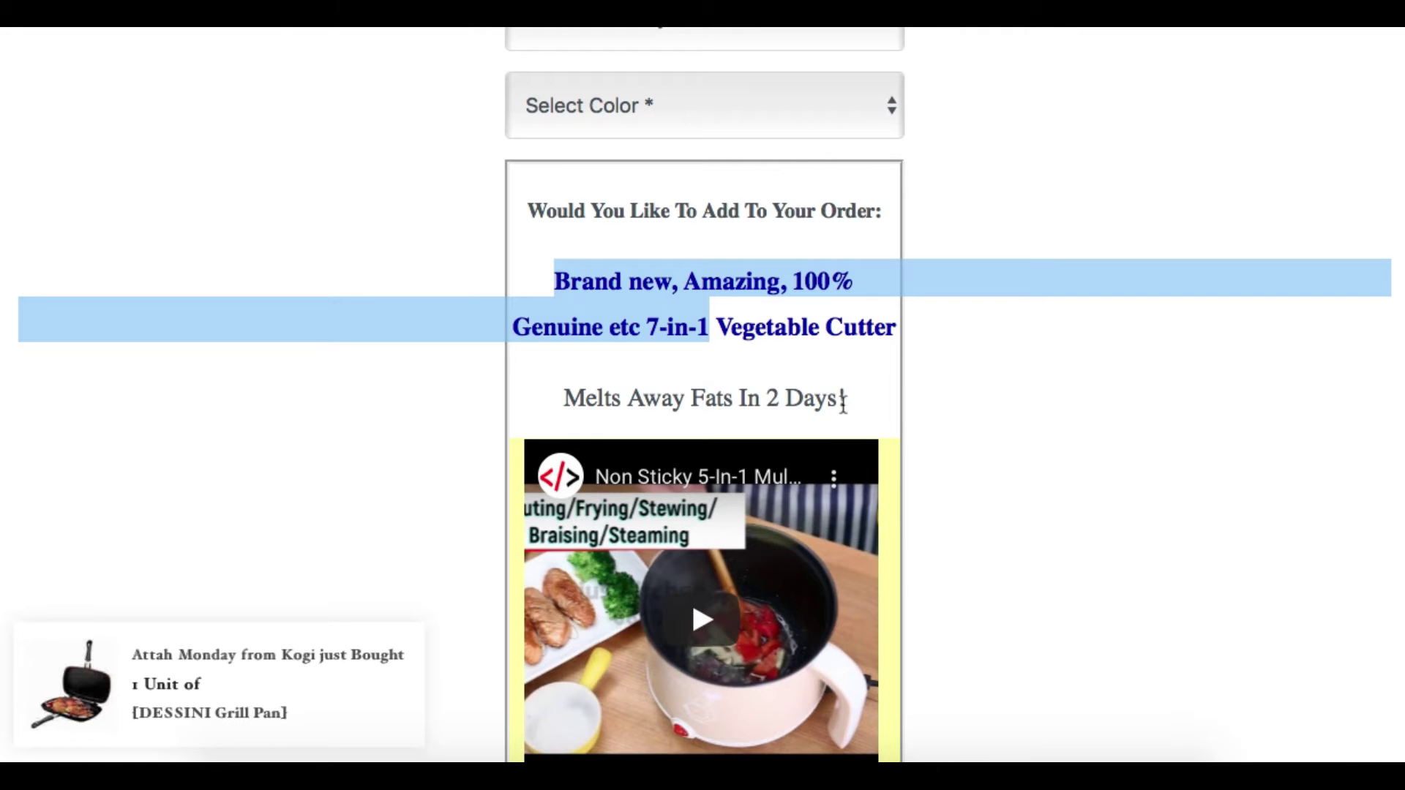
# Step: Compare the offer's "Melts Away Fats In 2 Days!" and "Would You Like To Add To Your Order:" lines with their form fields
pyautogui.moveTo(849, 398); pyautogui.dragTo(571, 399)
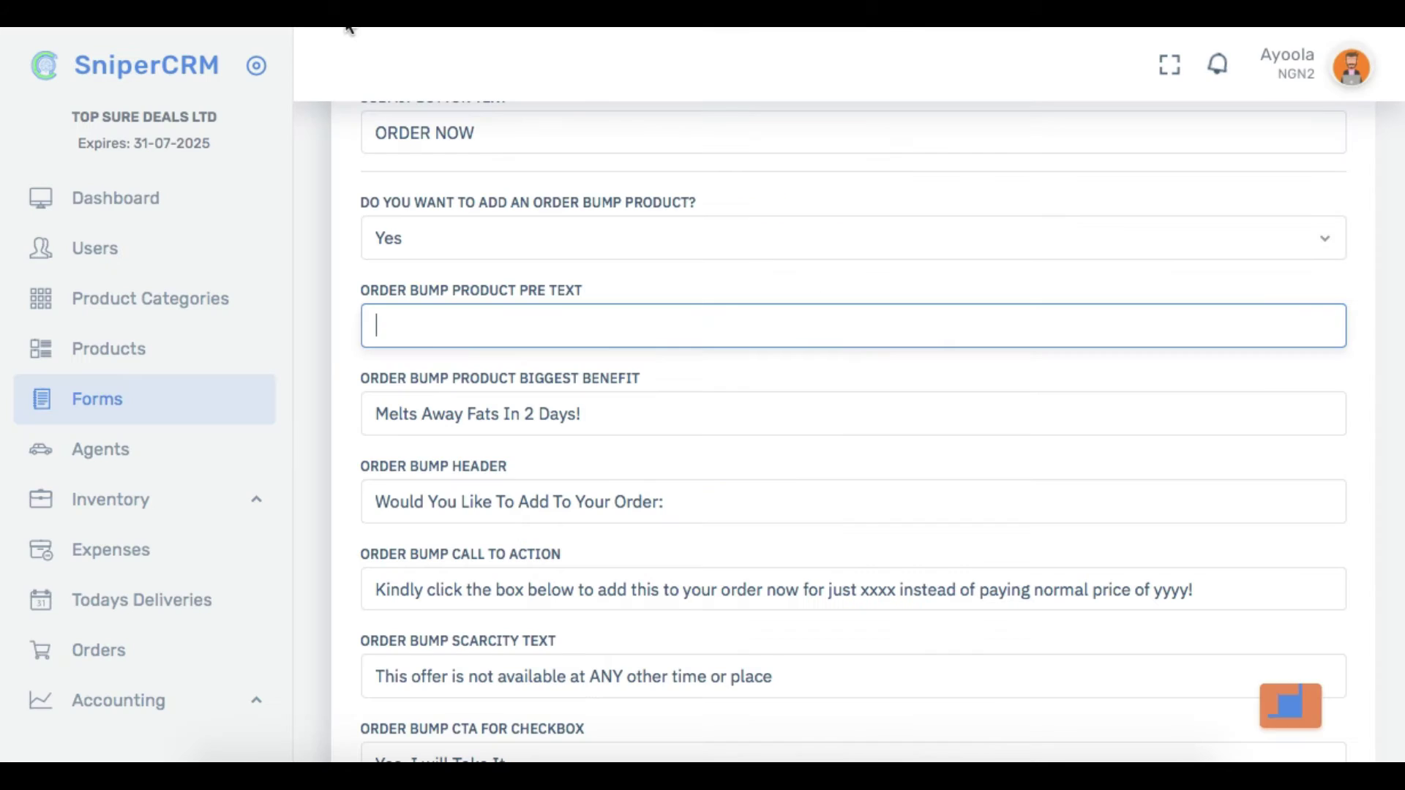
pyautogui.scroll(-1, 717, 417)
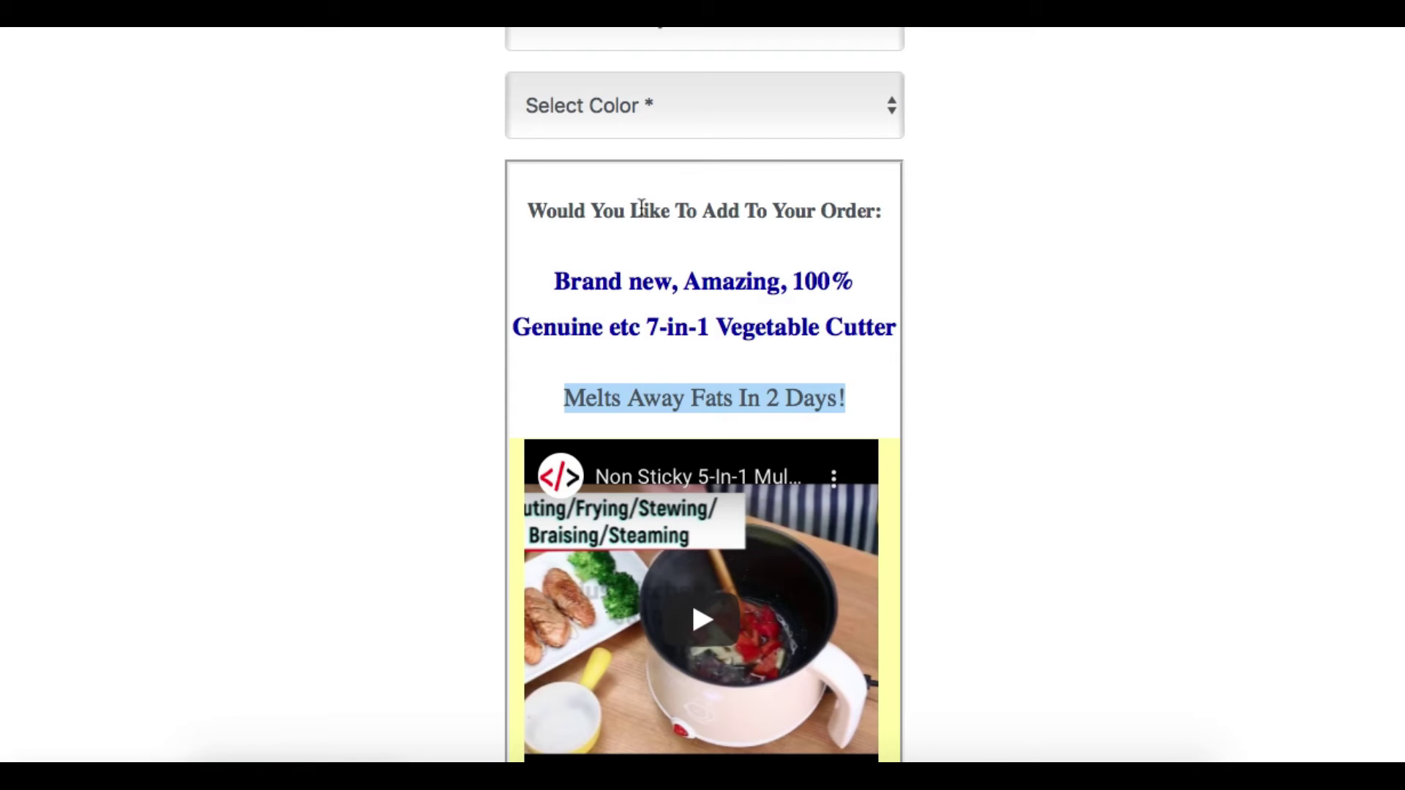
pyautogui.tripleClick(641, 207)
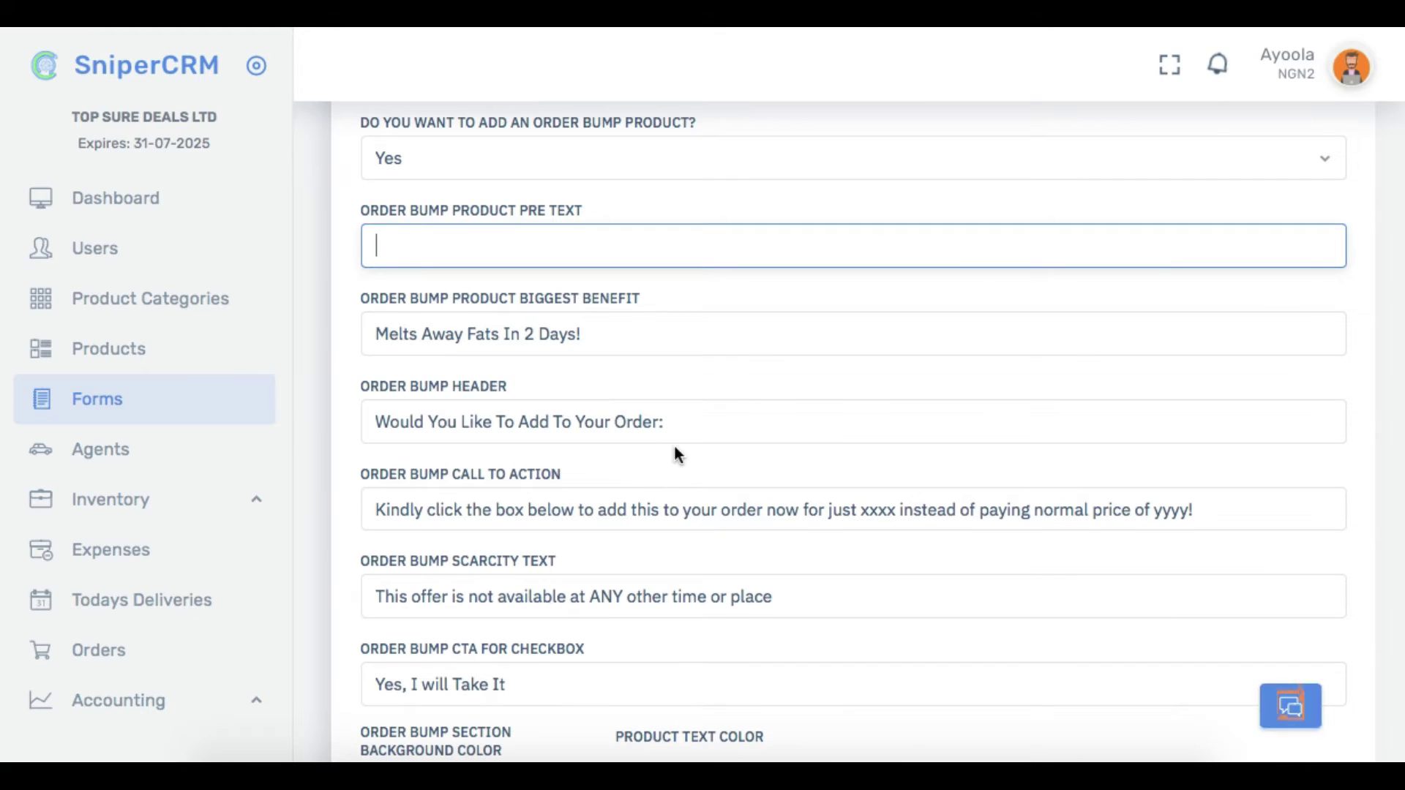
pyautogui.scroll(-2, 673, 442)
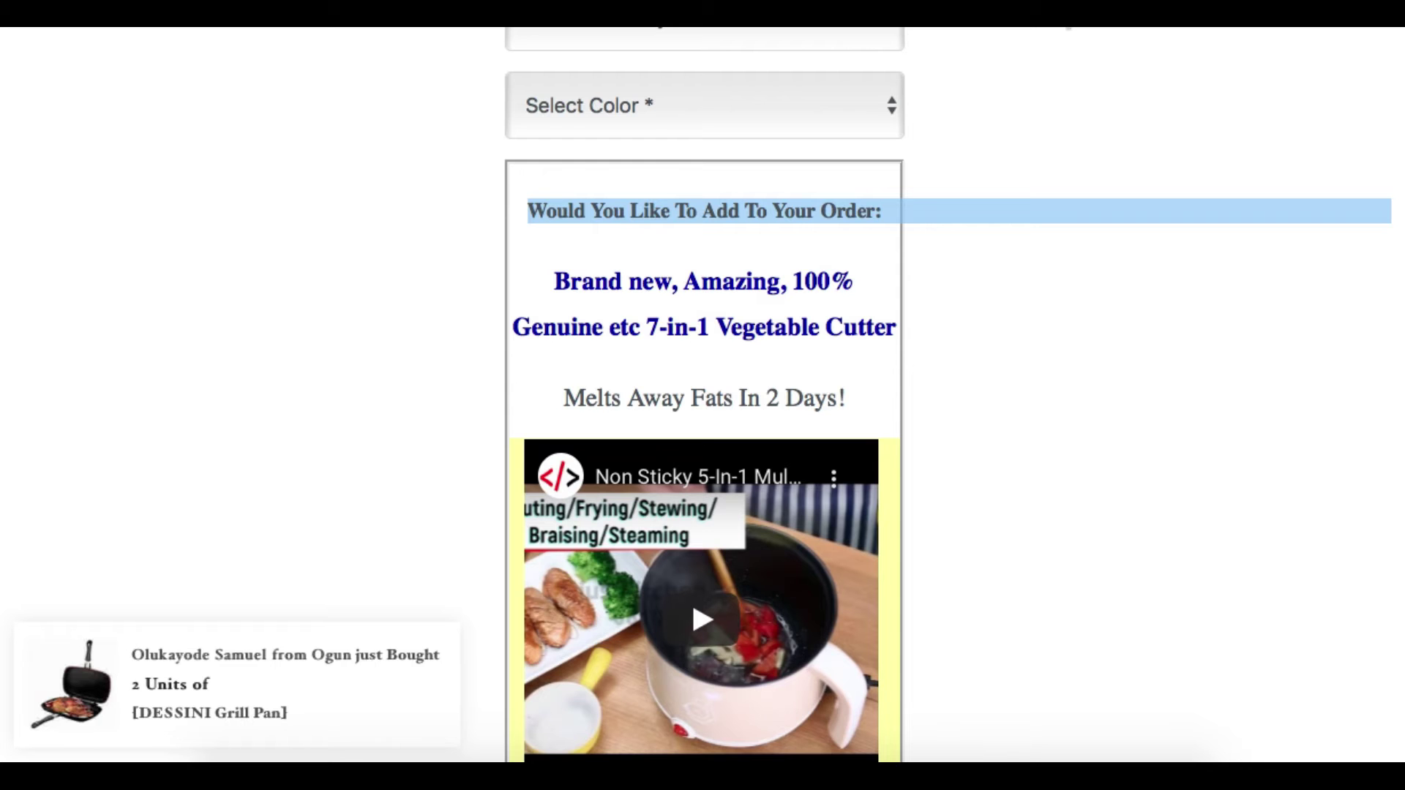
# Step: Examine the call to action with the N12,000 and N21,000 prices and the scarcity text in the sales page's add-on offer
pyautogui.scroll(-5, 995, 507)
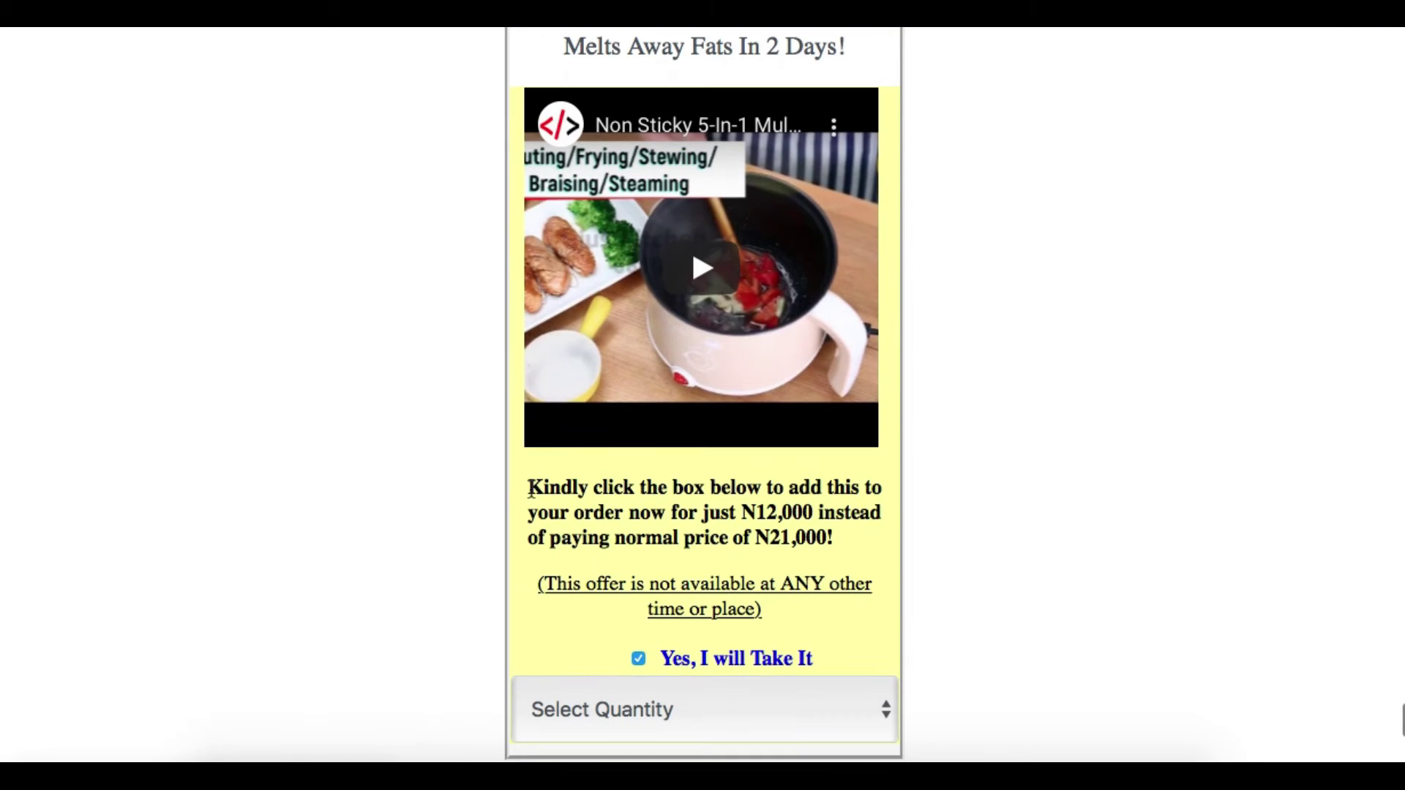
pyautogui.moveTo(527, 492); pyautogui.dragTo(833, 536)
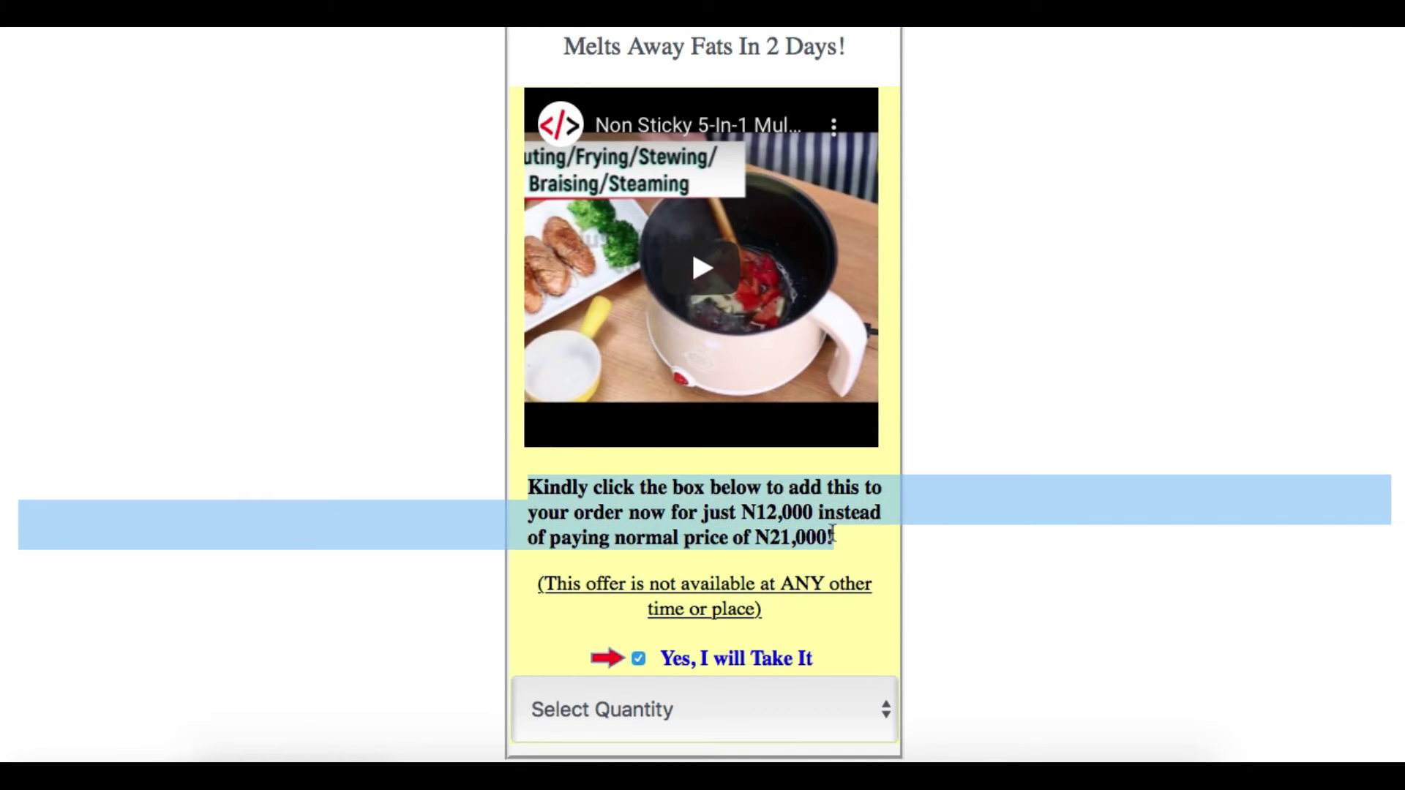
pyautogui.click(796, 521)
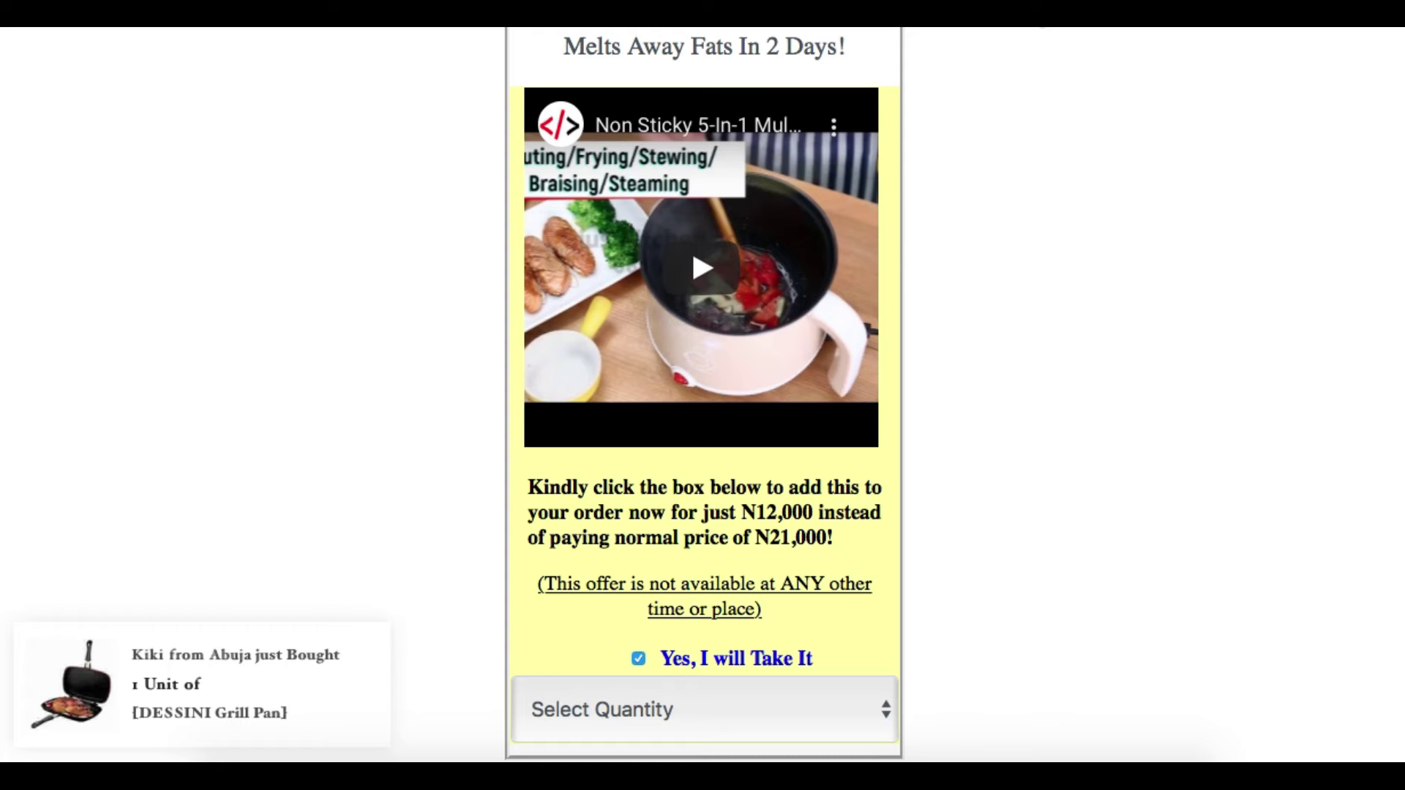
pyautogui.scroll(-1, 905, 470)
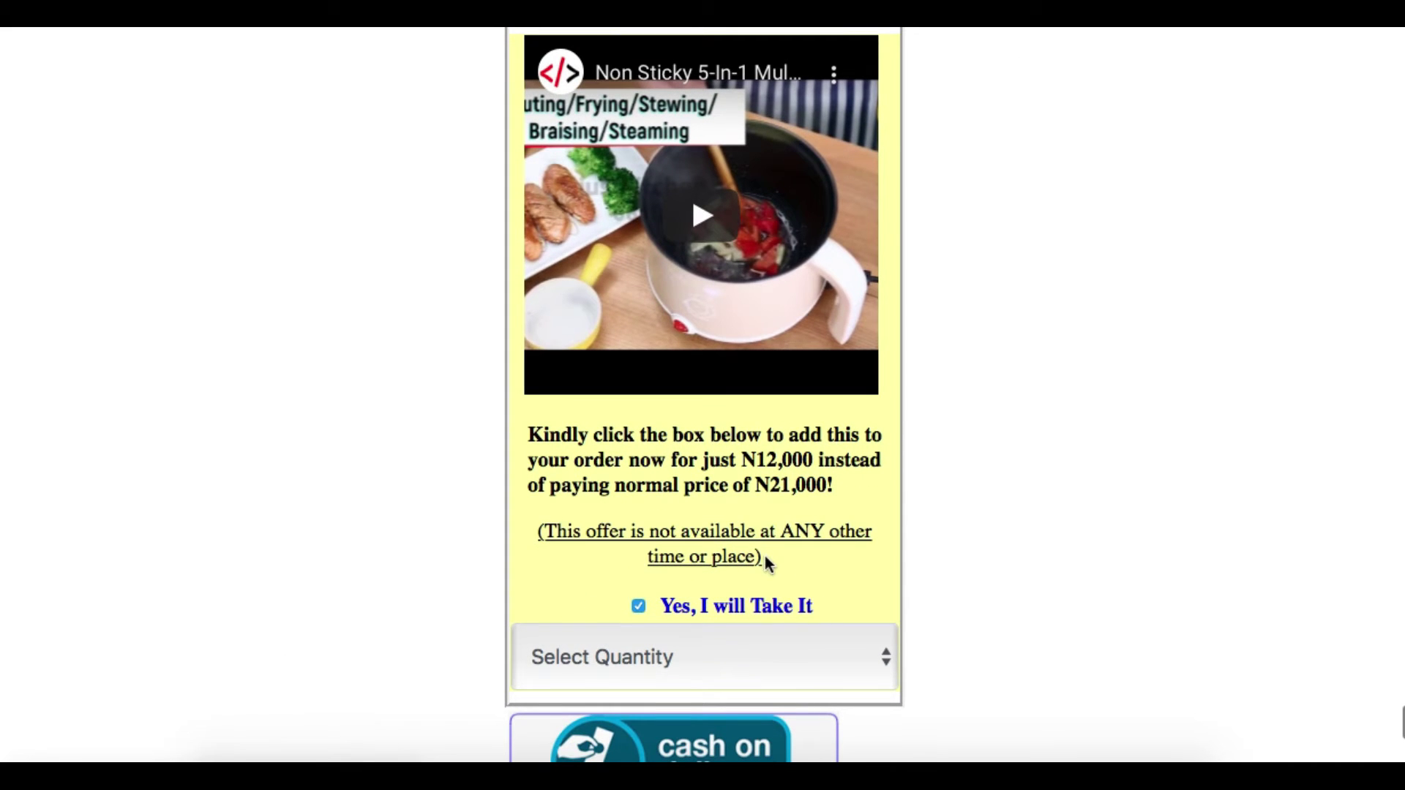
pyautogui.moveTo(762, 554); pyautogui.dragTo(542, 521)
pyautogui.click(547, 495)
pyautogui.click(333, 29)
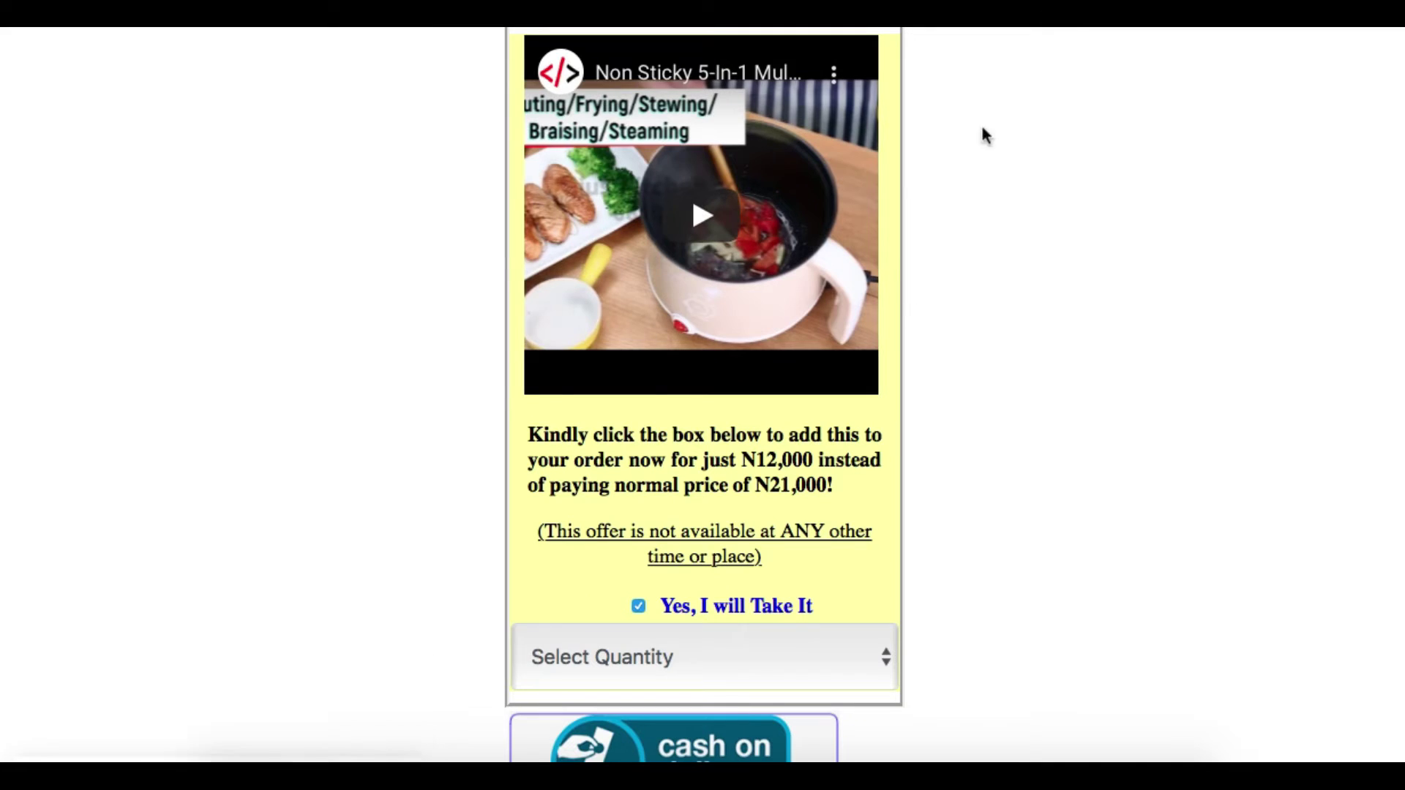
# Step: Compare the order bump's checkbox text, section background color and product text color fields with the offer on the sales page
pyautogui.scroll(-1, 889, 440)
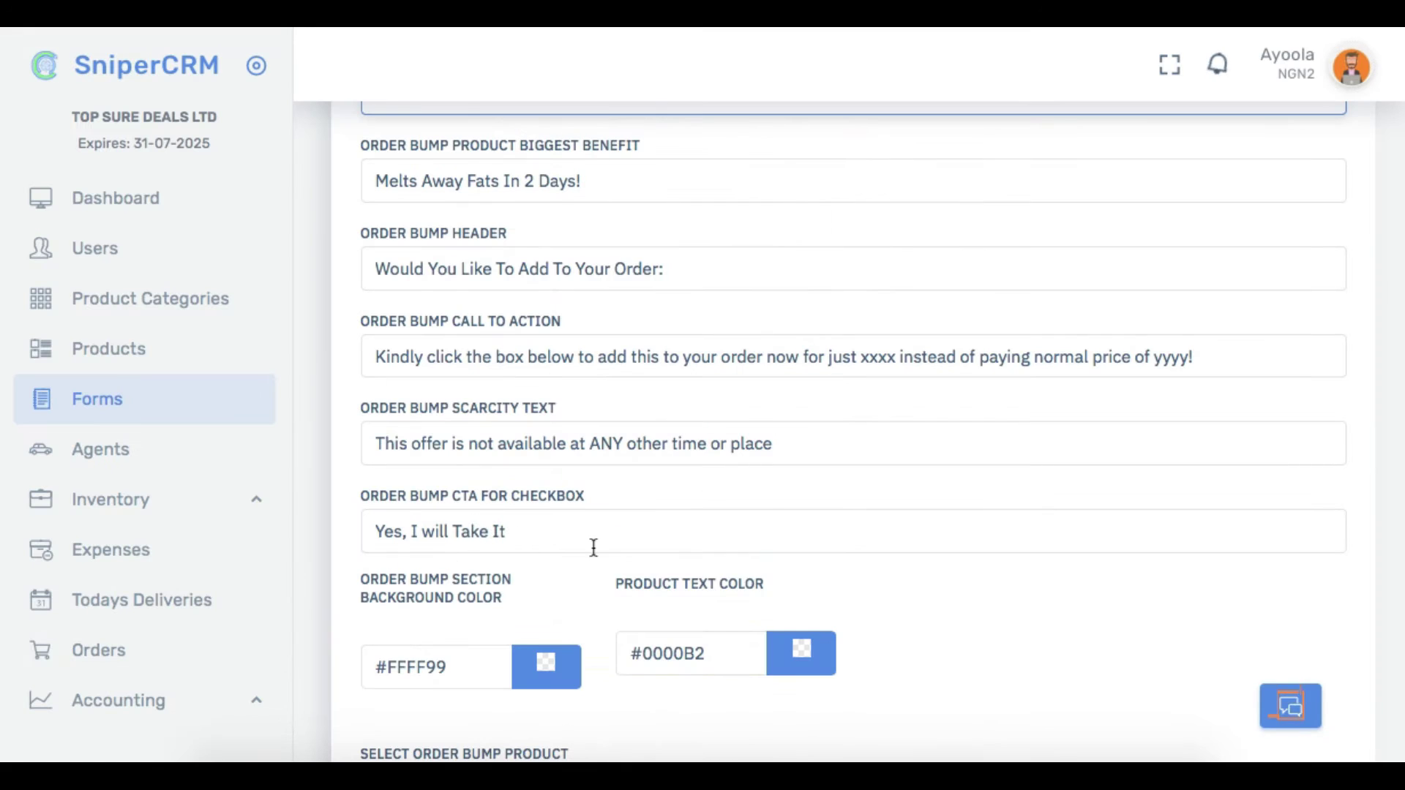
pyautogui.scroll(-3, 594, 547)
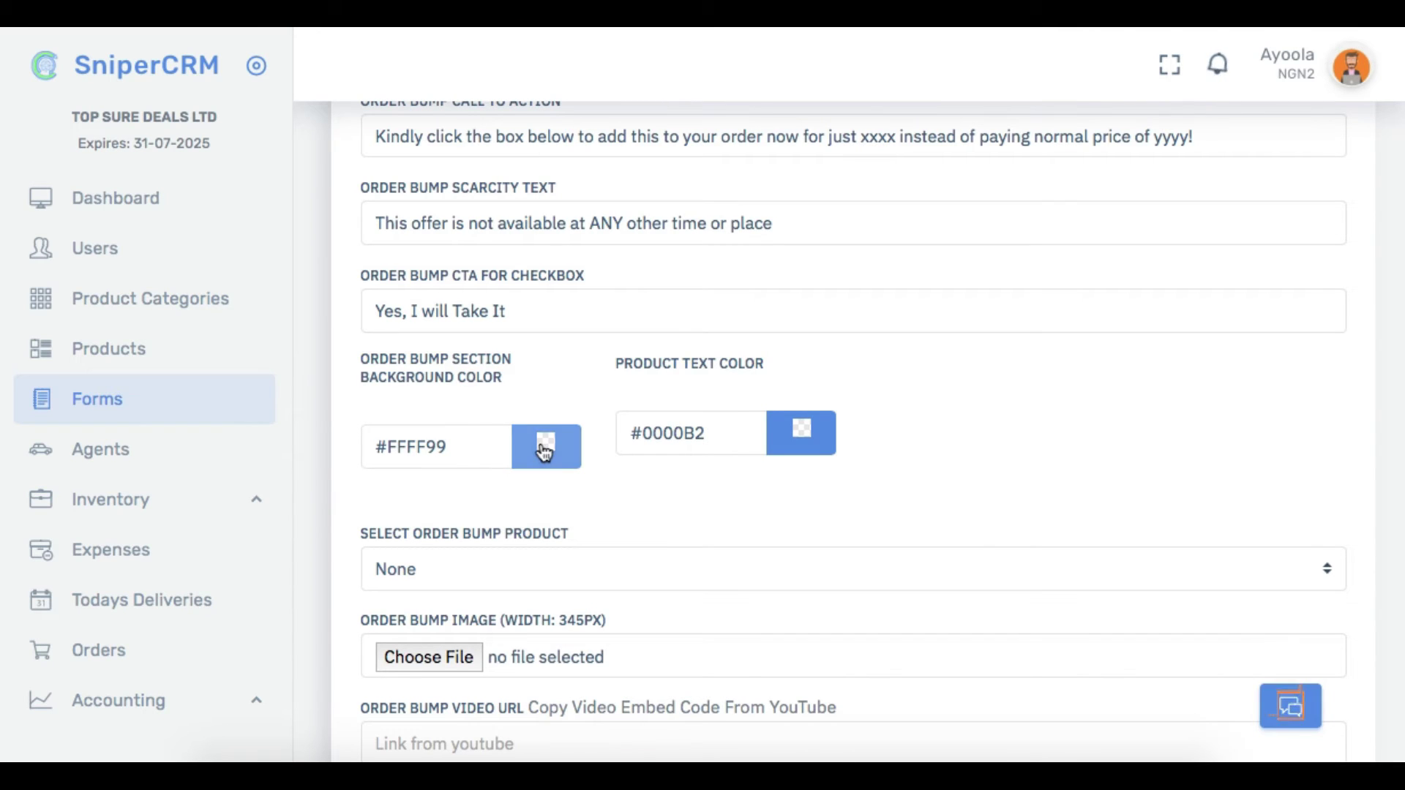
pyautogui.click(467, 455)
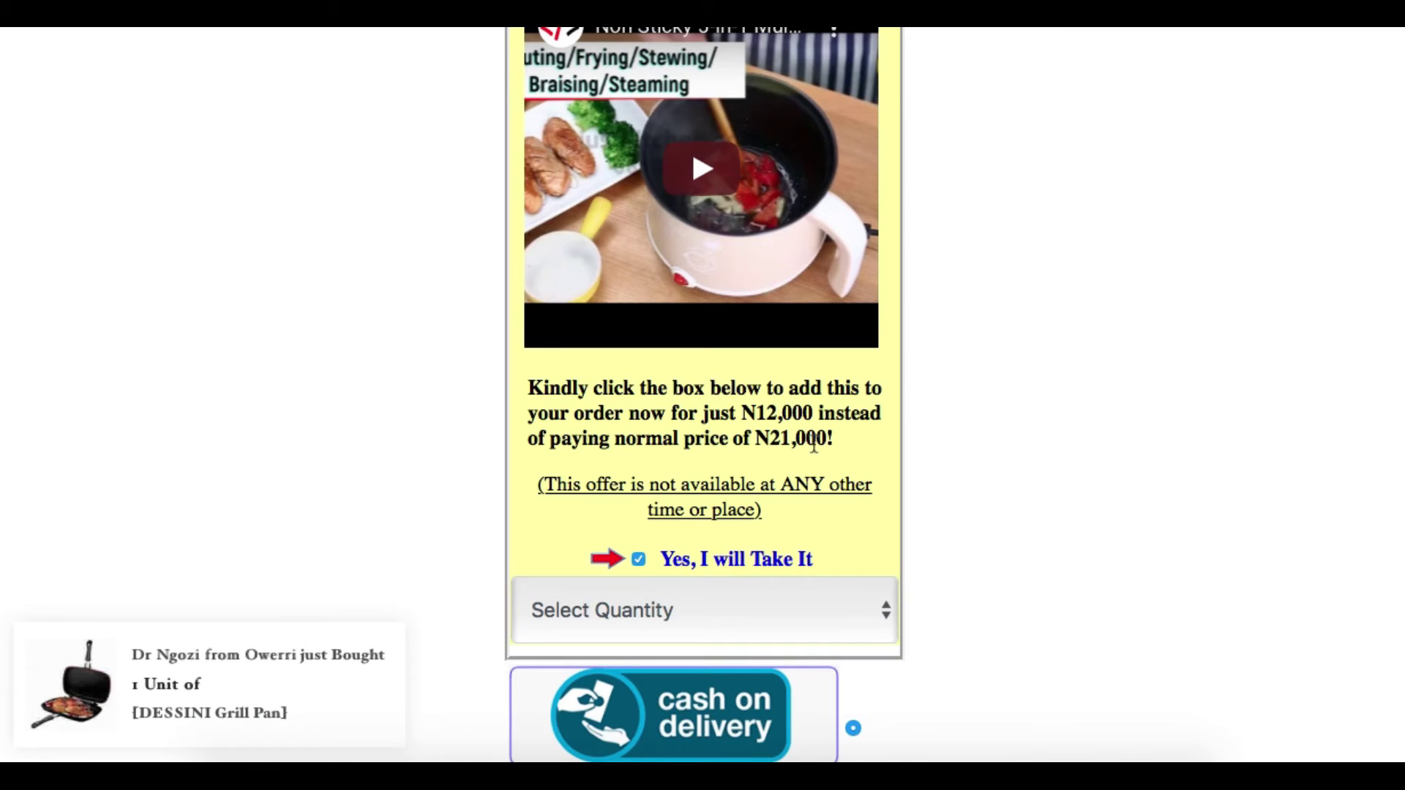
pyautogui.scroll(6, 805, 395)
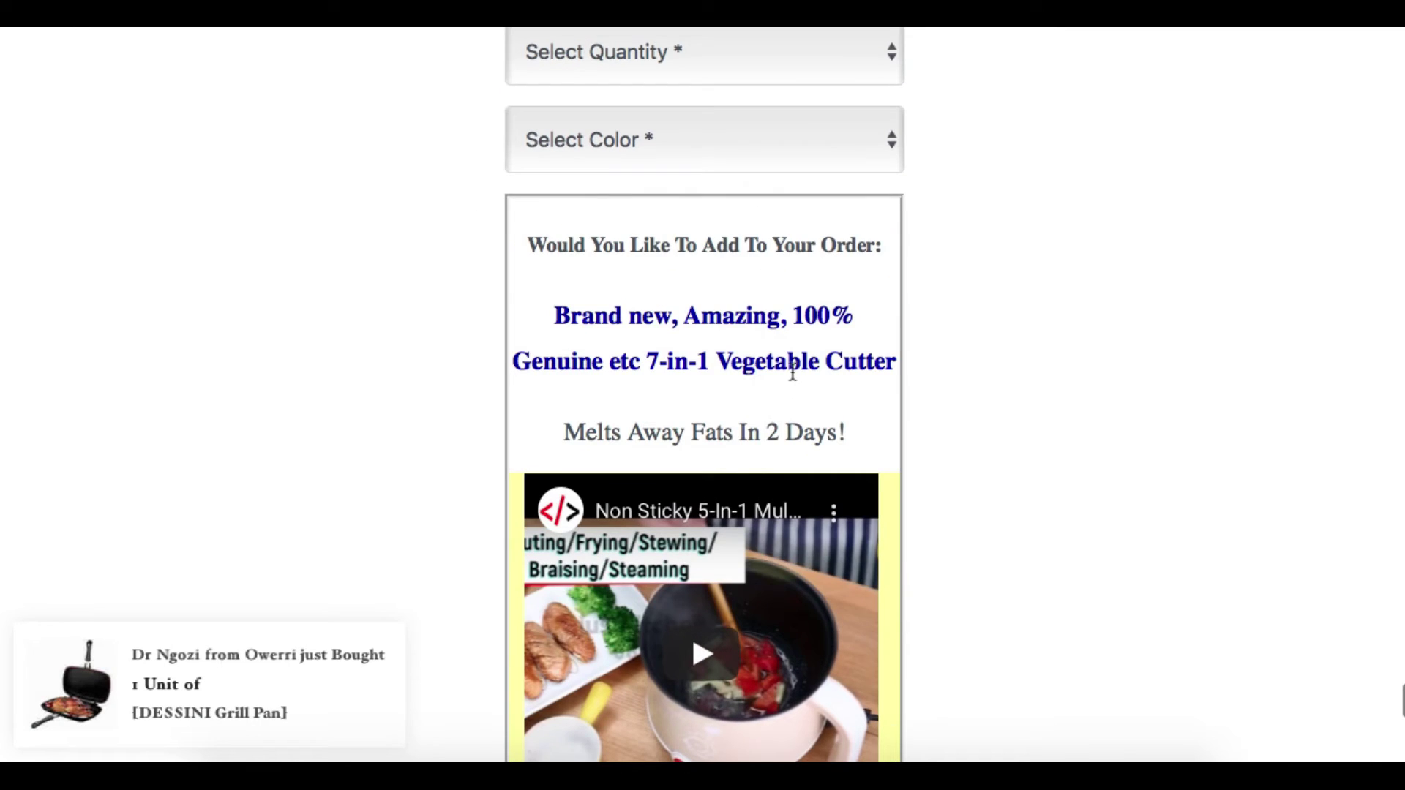
pyautogui.moveTo(830, 369); pyautogui.dragTo(553, 311)
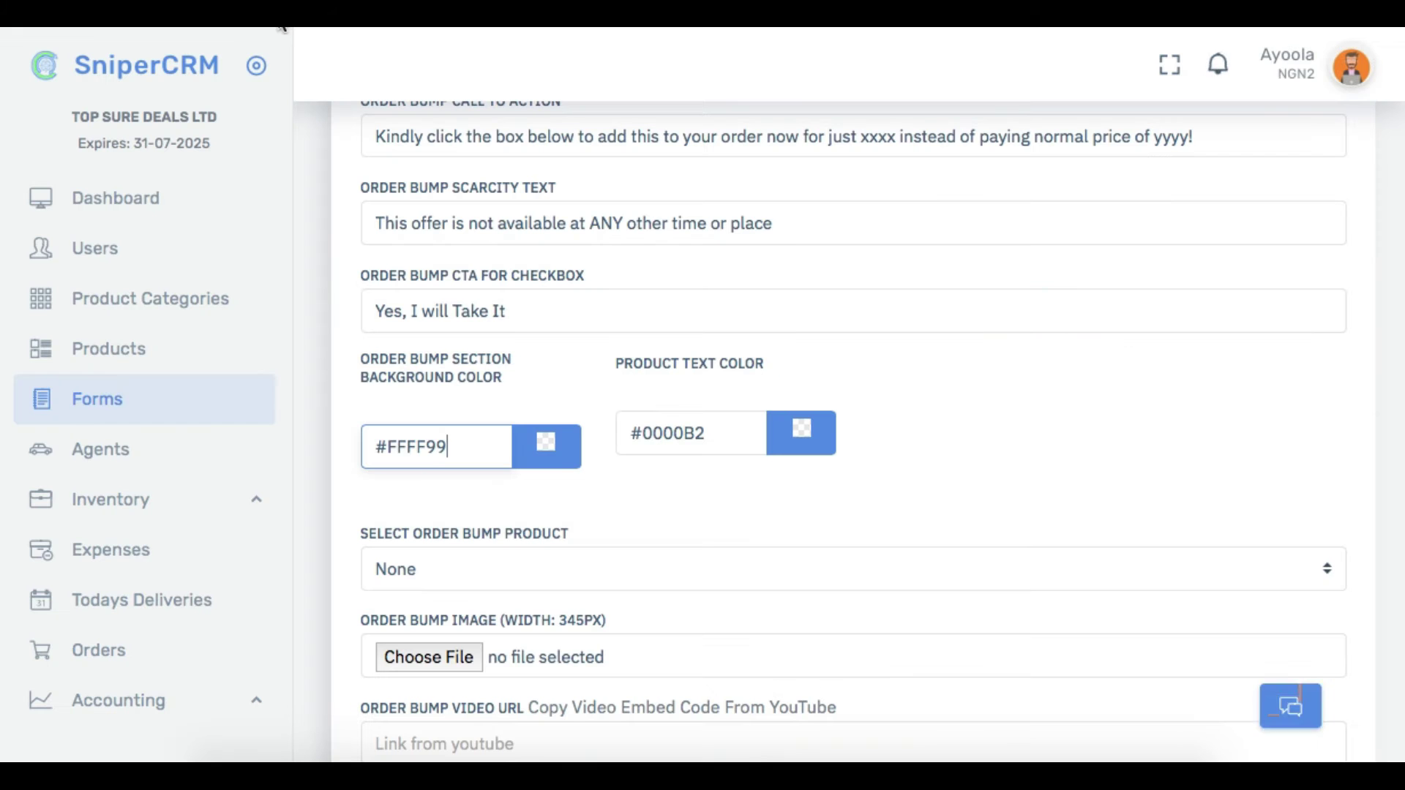
pyautogui.click(733, 450)
pyautogui.click(800, 437)
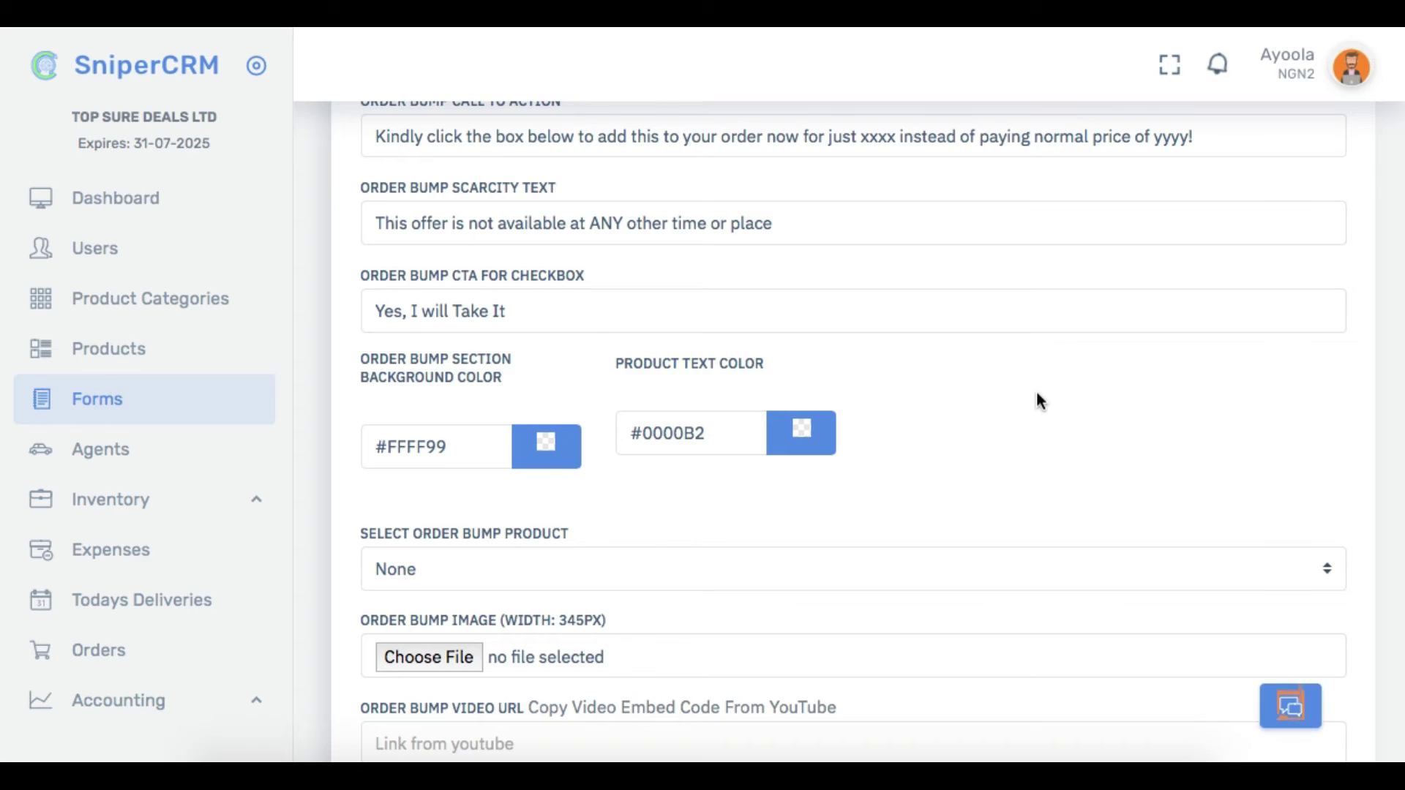
# Step: Review the order bump product, order bump image and order bump video URL fields in the new form
pyautogui.scroll(-2, 1038, 401)
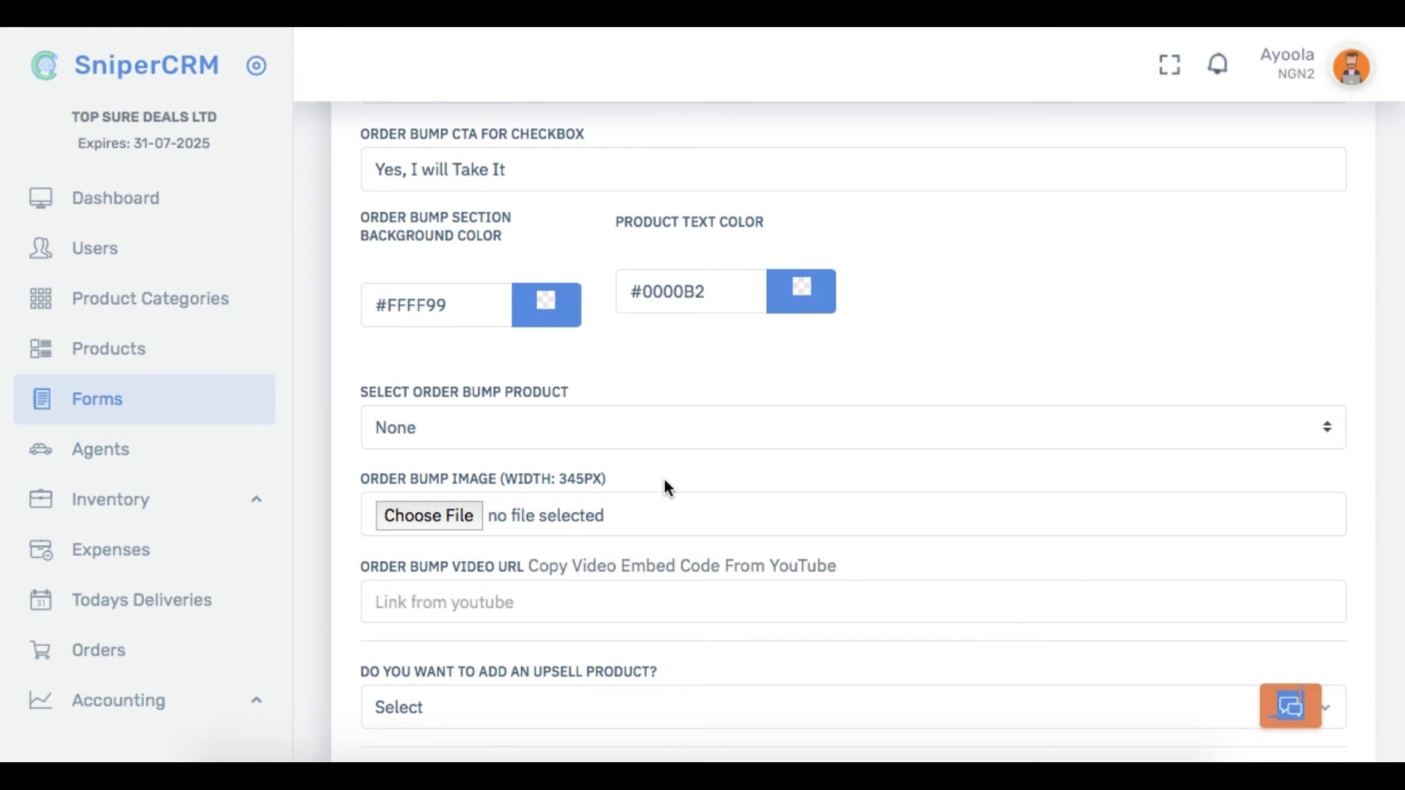
pyautogui.scroll(-4, 663, 483)
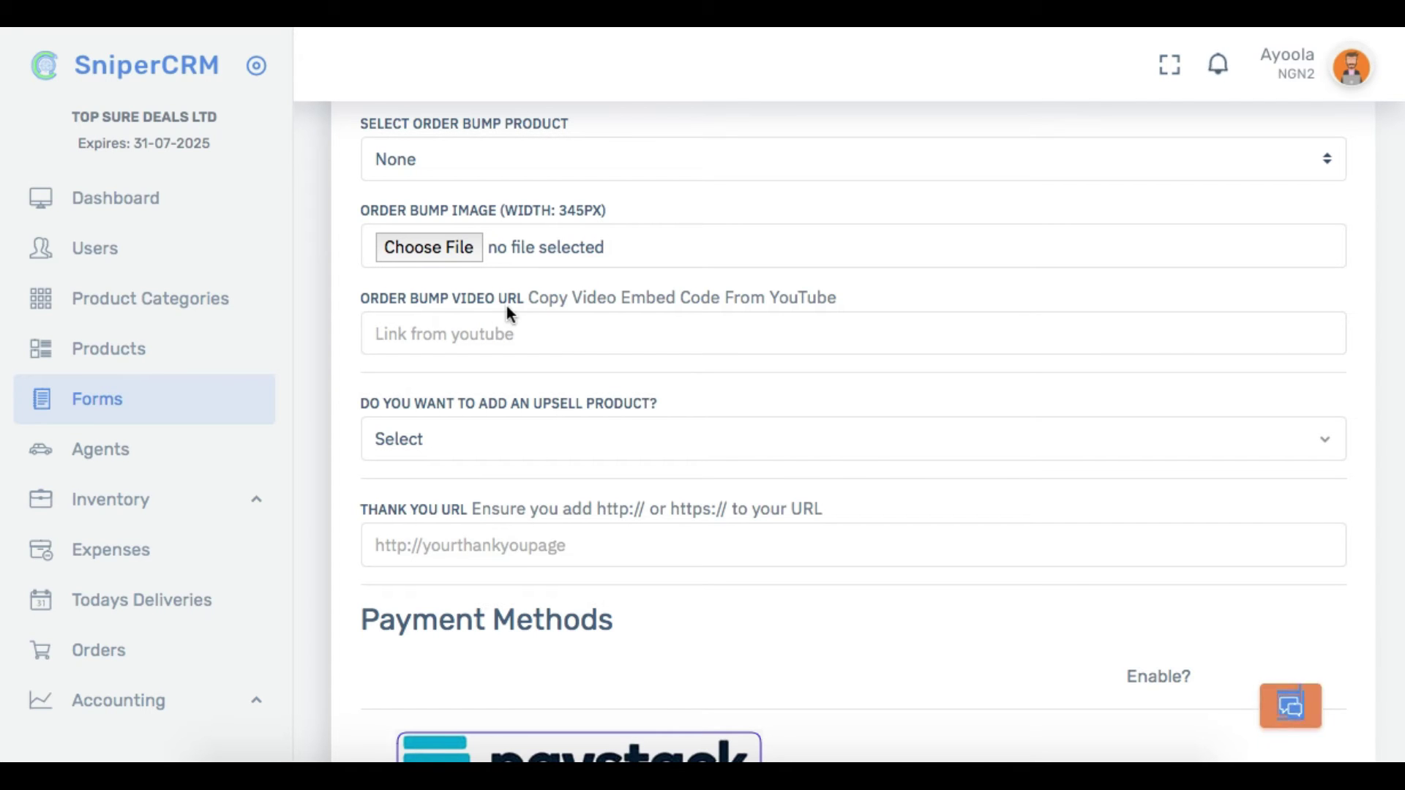
pyautogui.click(520, 336)
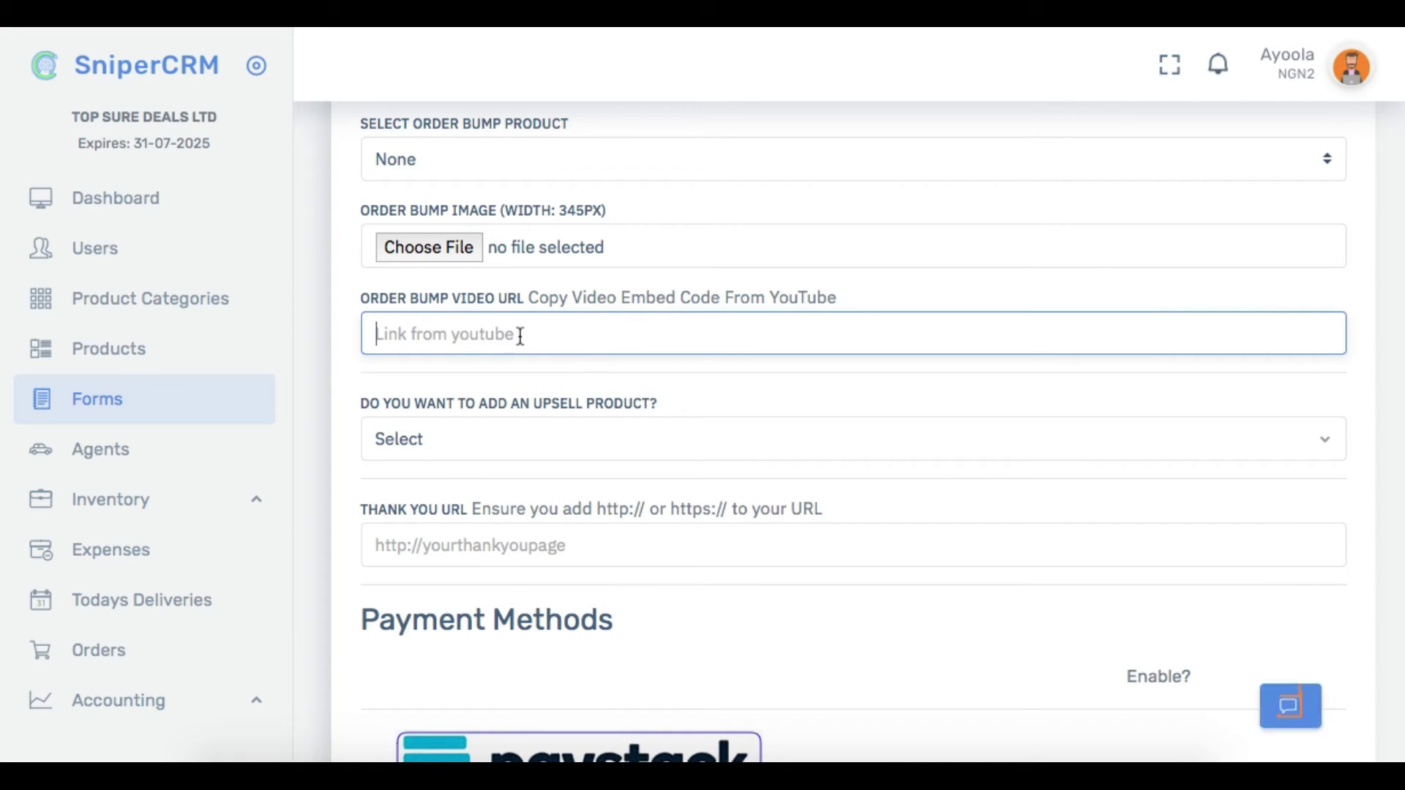
pyautogui.click(540, 295)
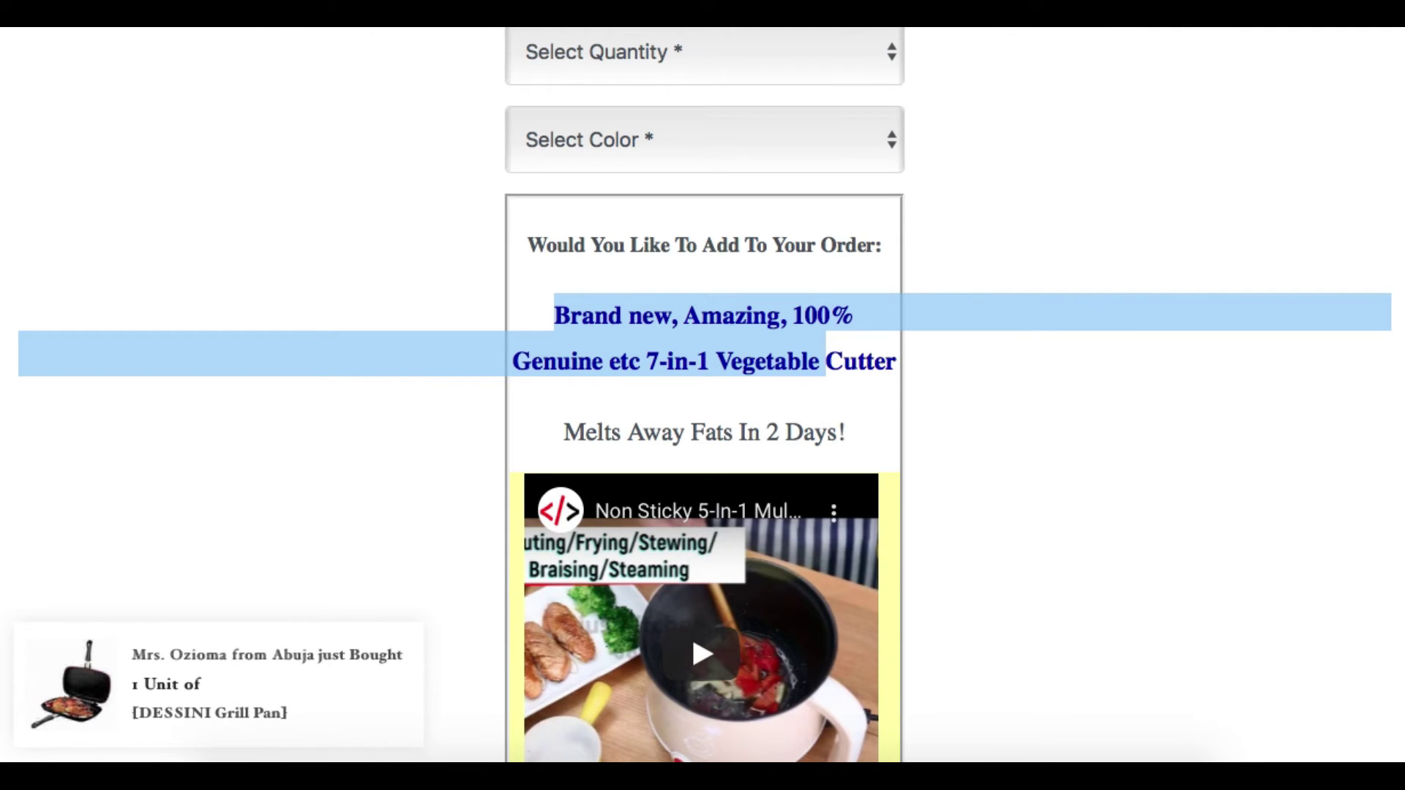
# Step: Open the YouTube website in a new browser tab
pyautogui.hotkey('ctrl', 'Up')
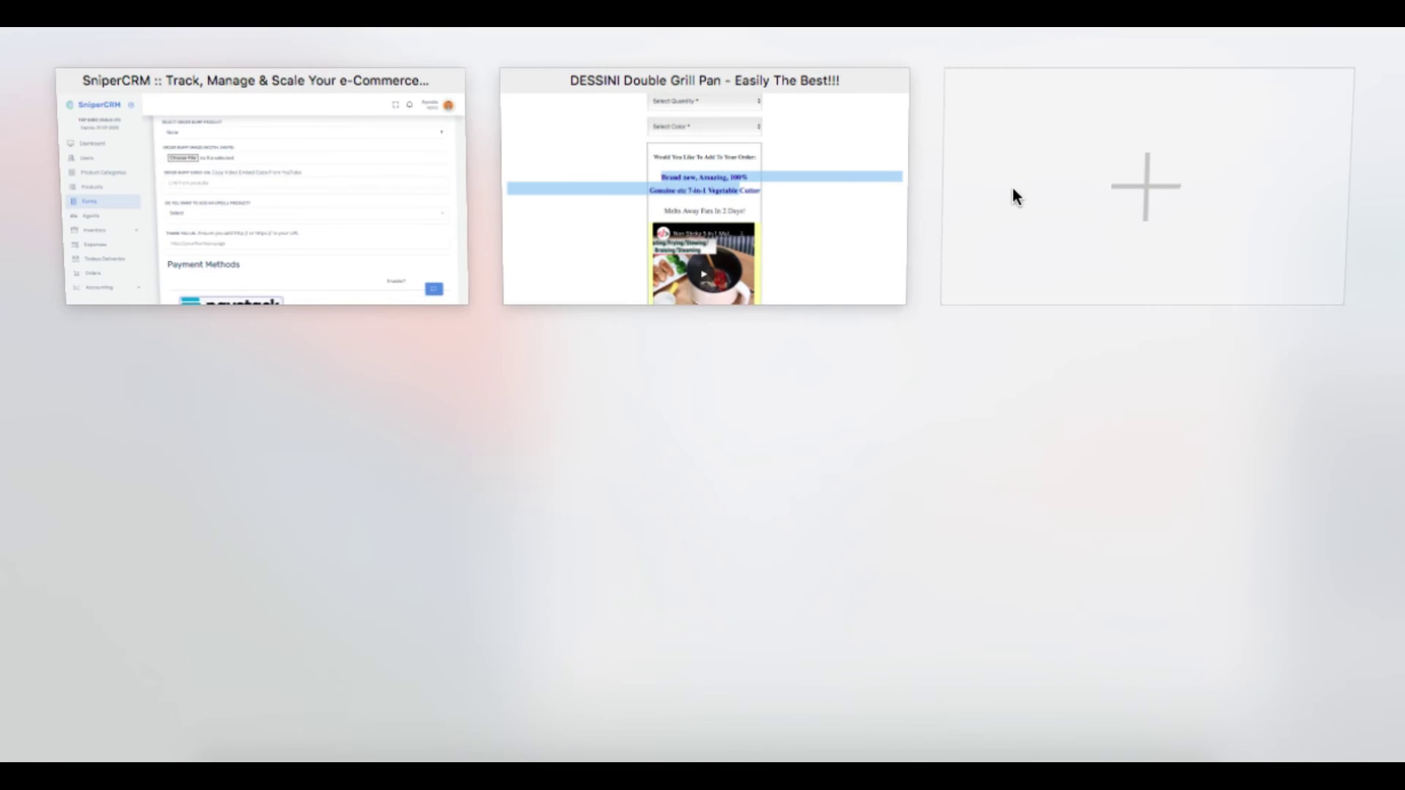
pyautogui.click(1095, 192)
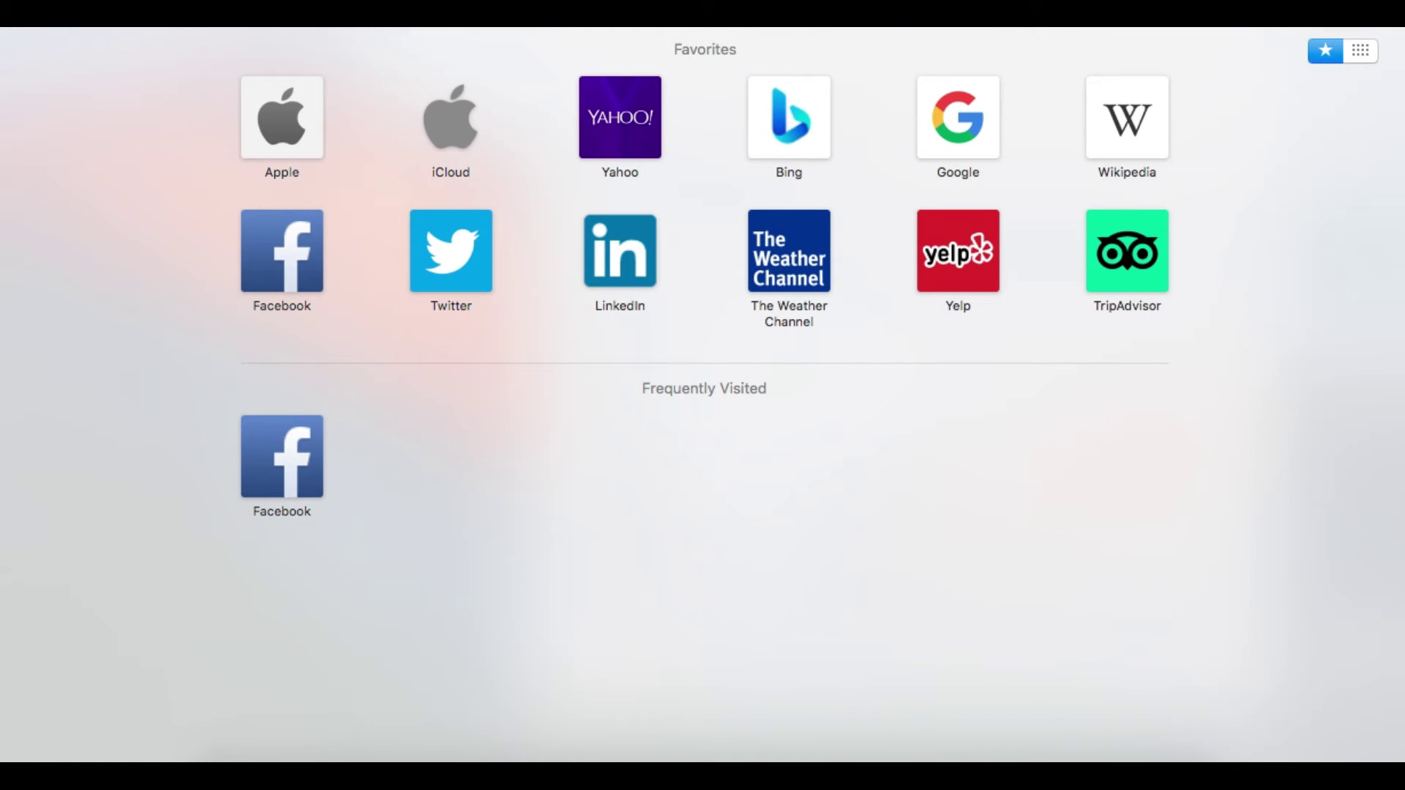
pyautogui.write('you')
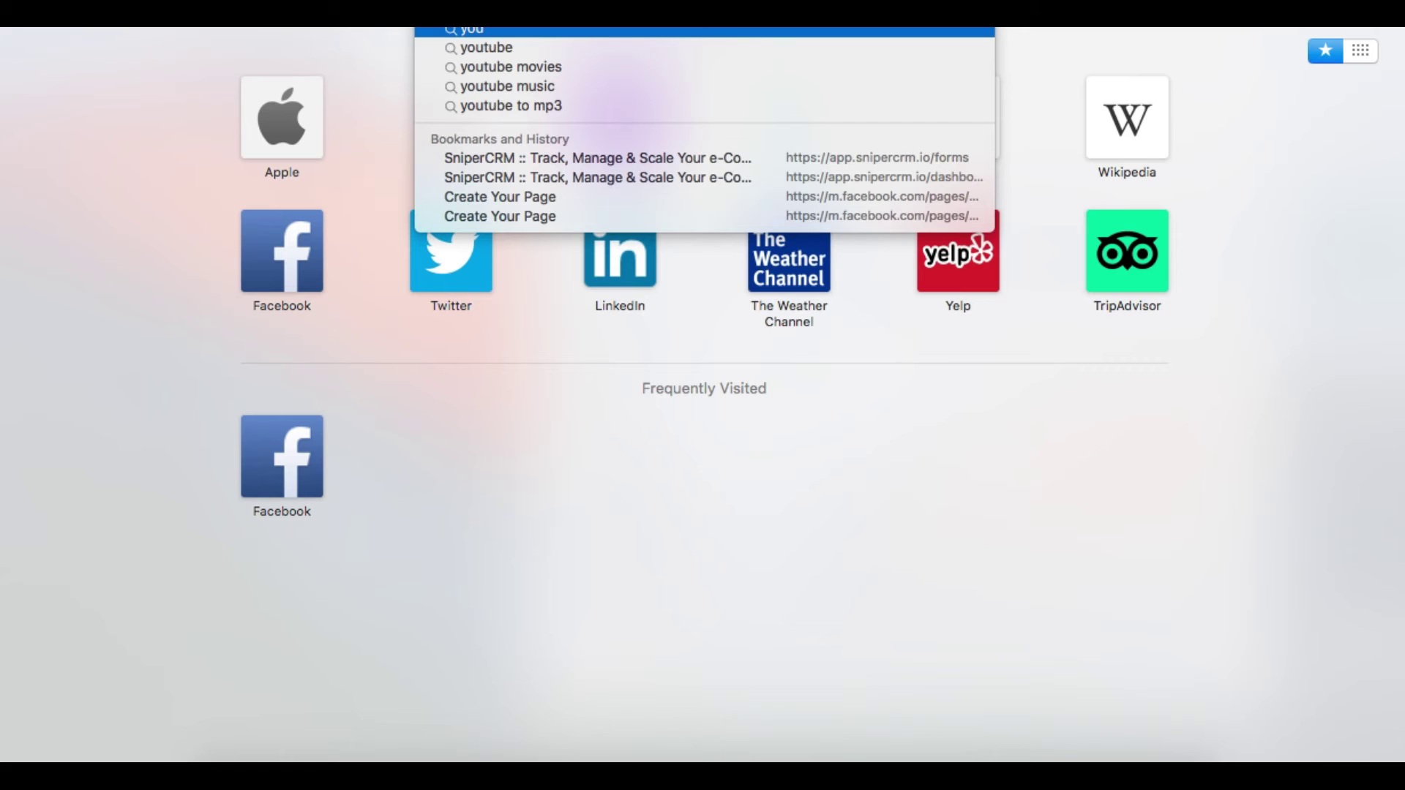
pyautogui.write('t')
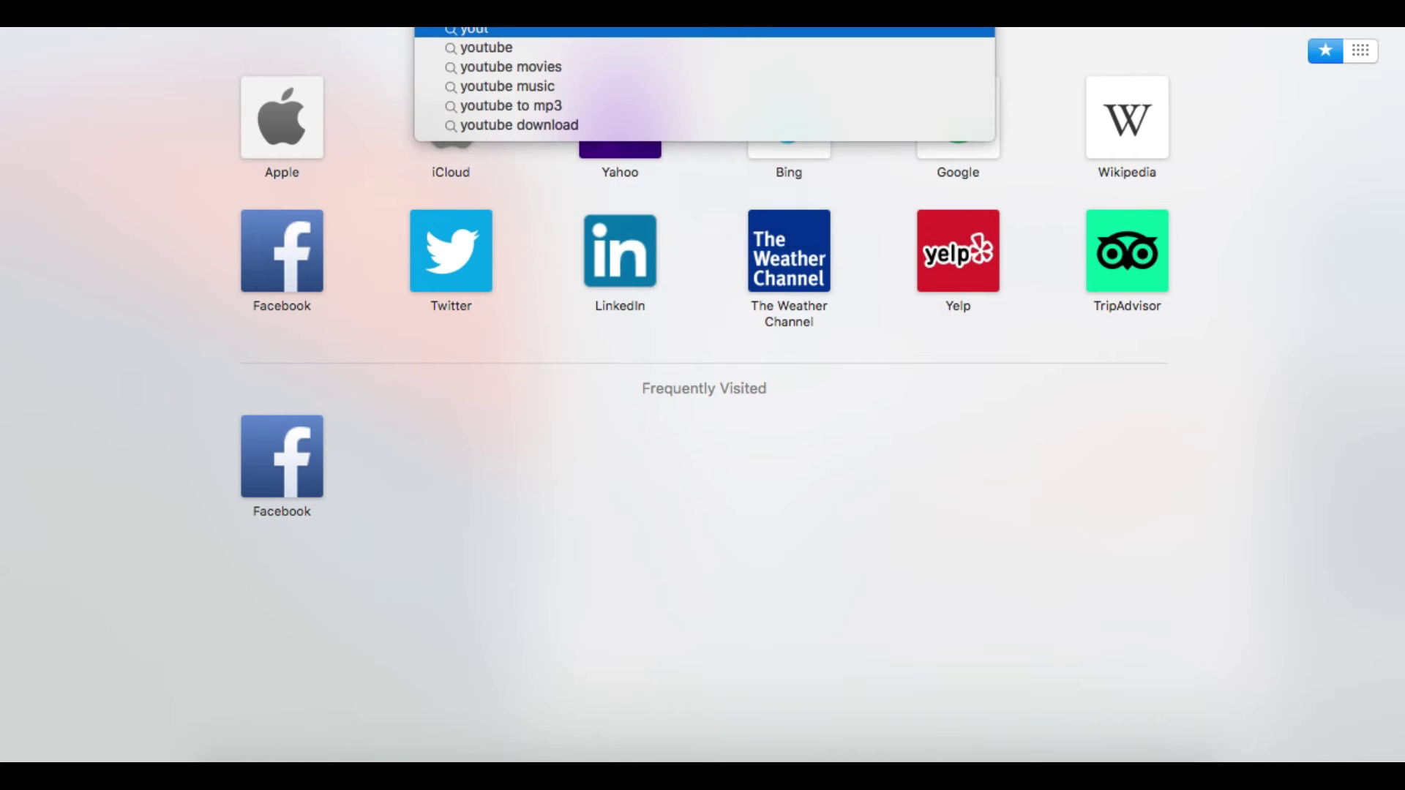
pyautogui.write('ube.co')
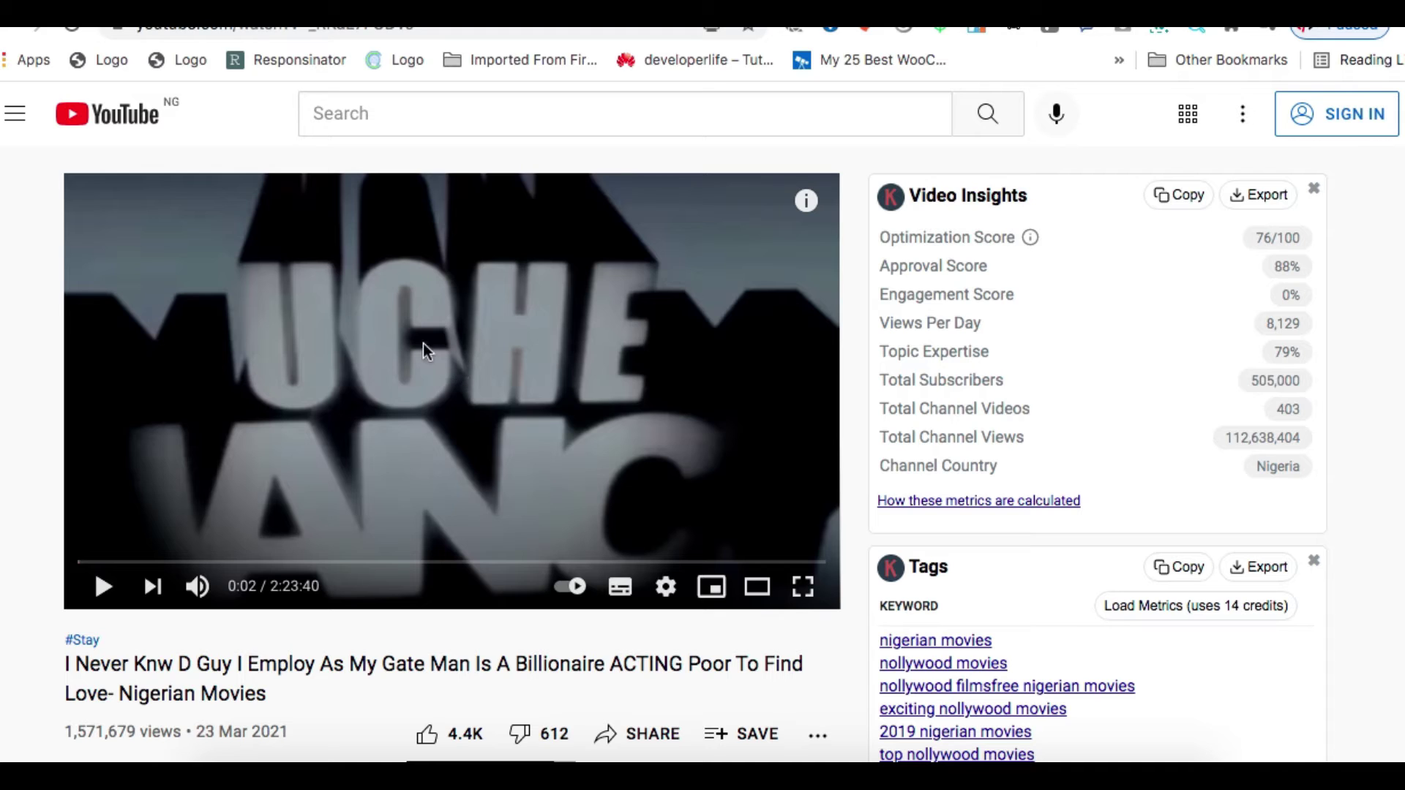
pyautogui.rightClick(459, 323)
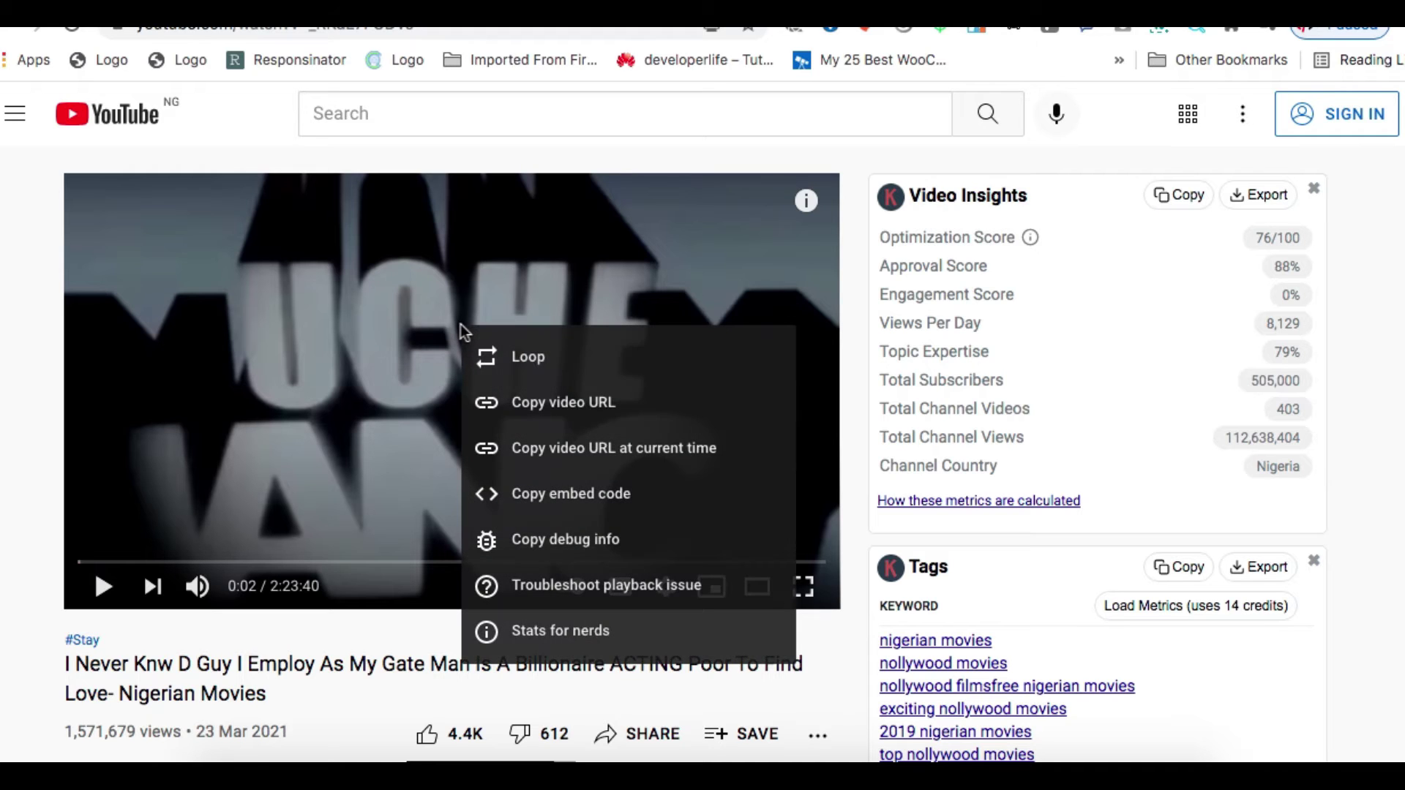
pyautogui.click(591, 401)
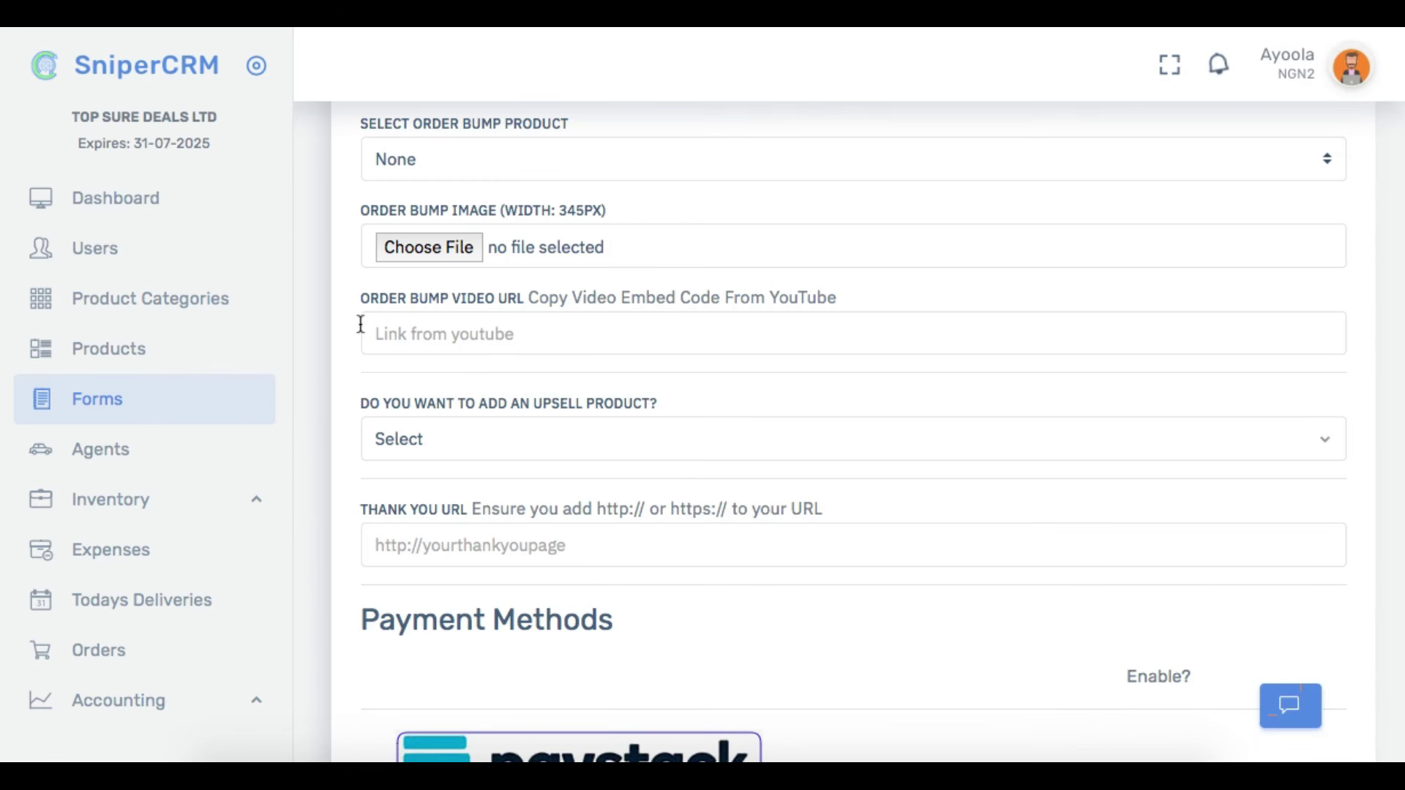
pyautogui.click(500, 331)
pyautogui.rightClick(499, 331)
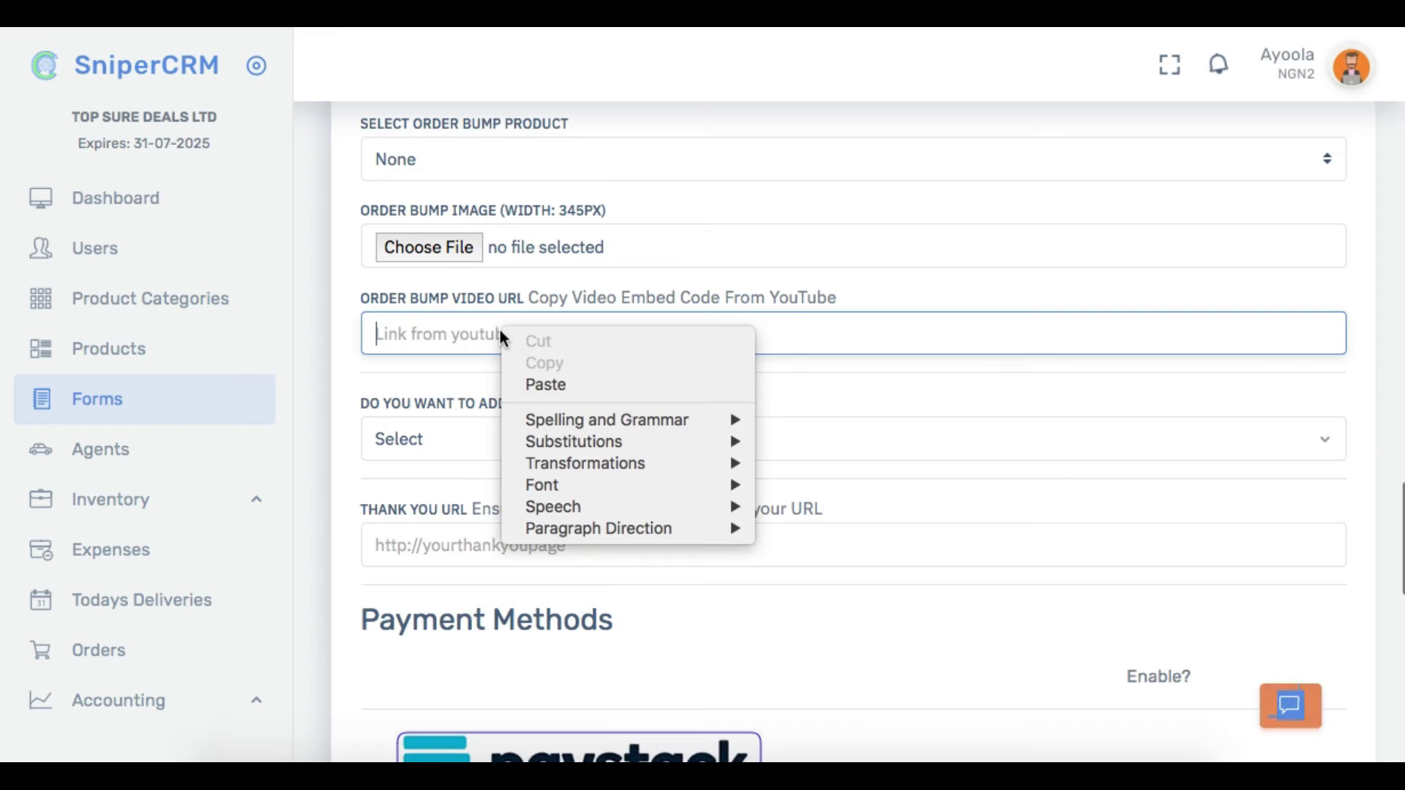
pyautogui.click(537, 386)
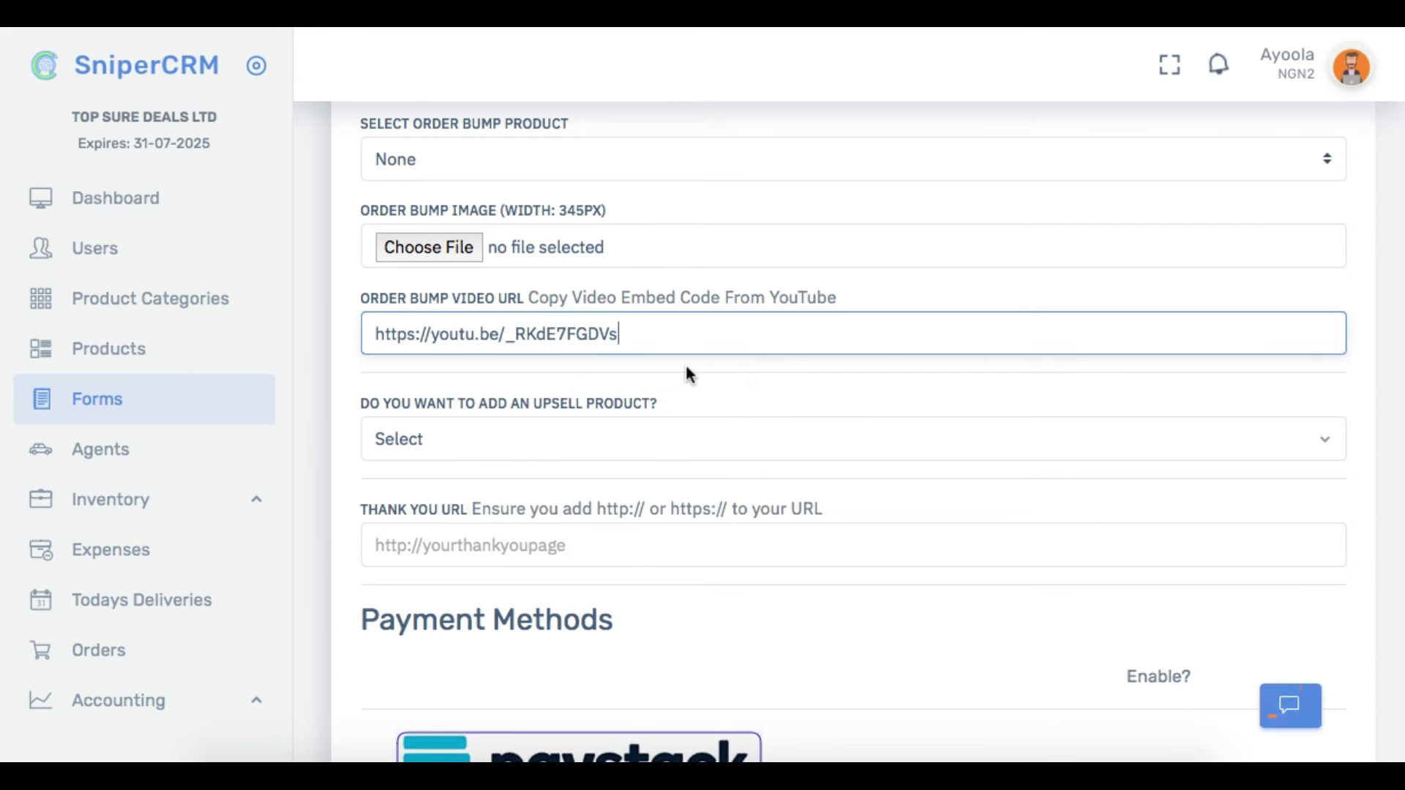
# Step: Examine the rest of the new form, including its upsell, thank you URL, payment method, WhatsApp and order notification settings
pyautogui.scroll(-1, 686, 369)
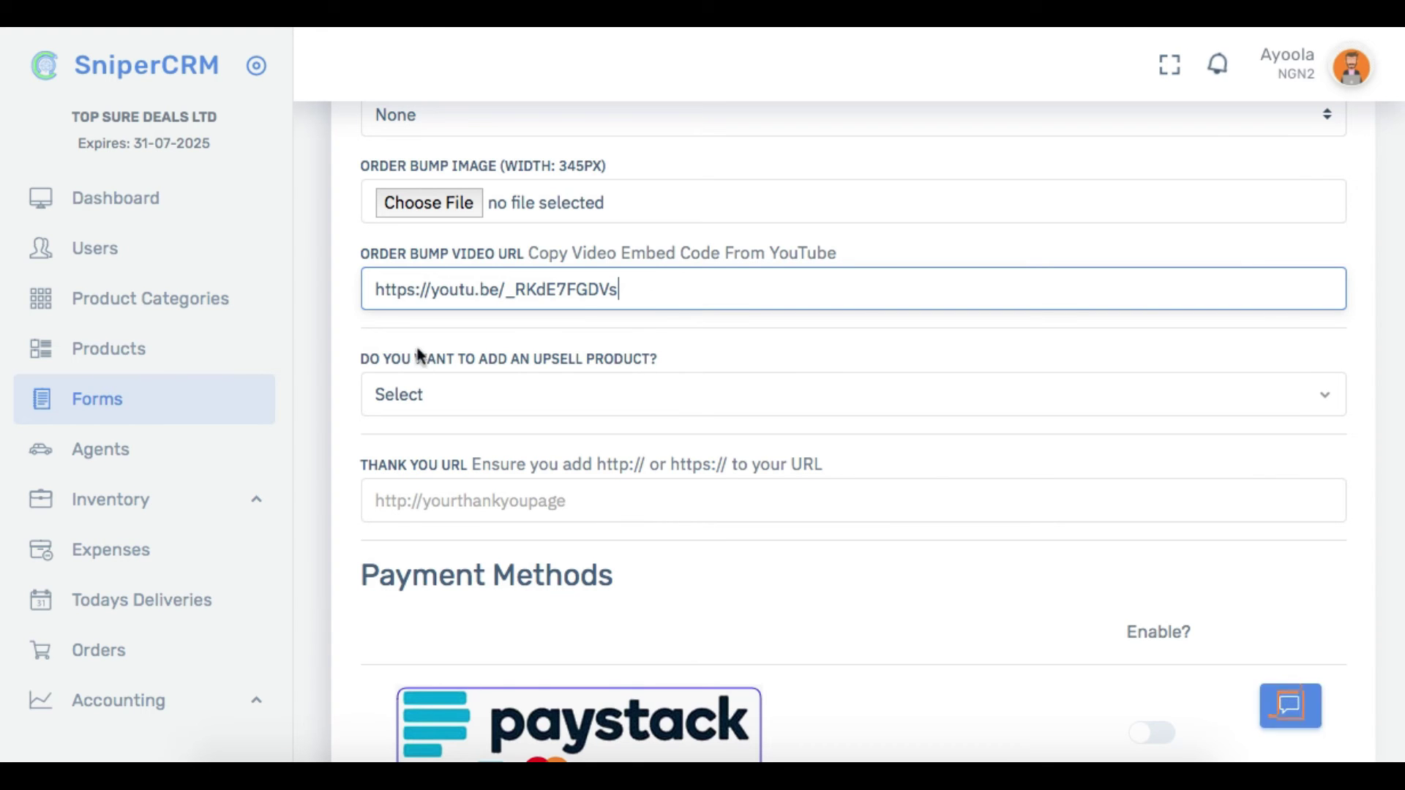
pyautogui.scroll(-8, 805, 357)
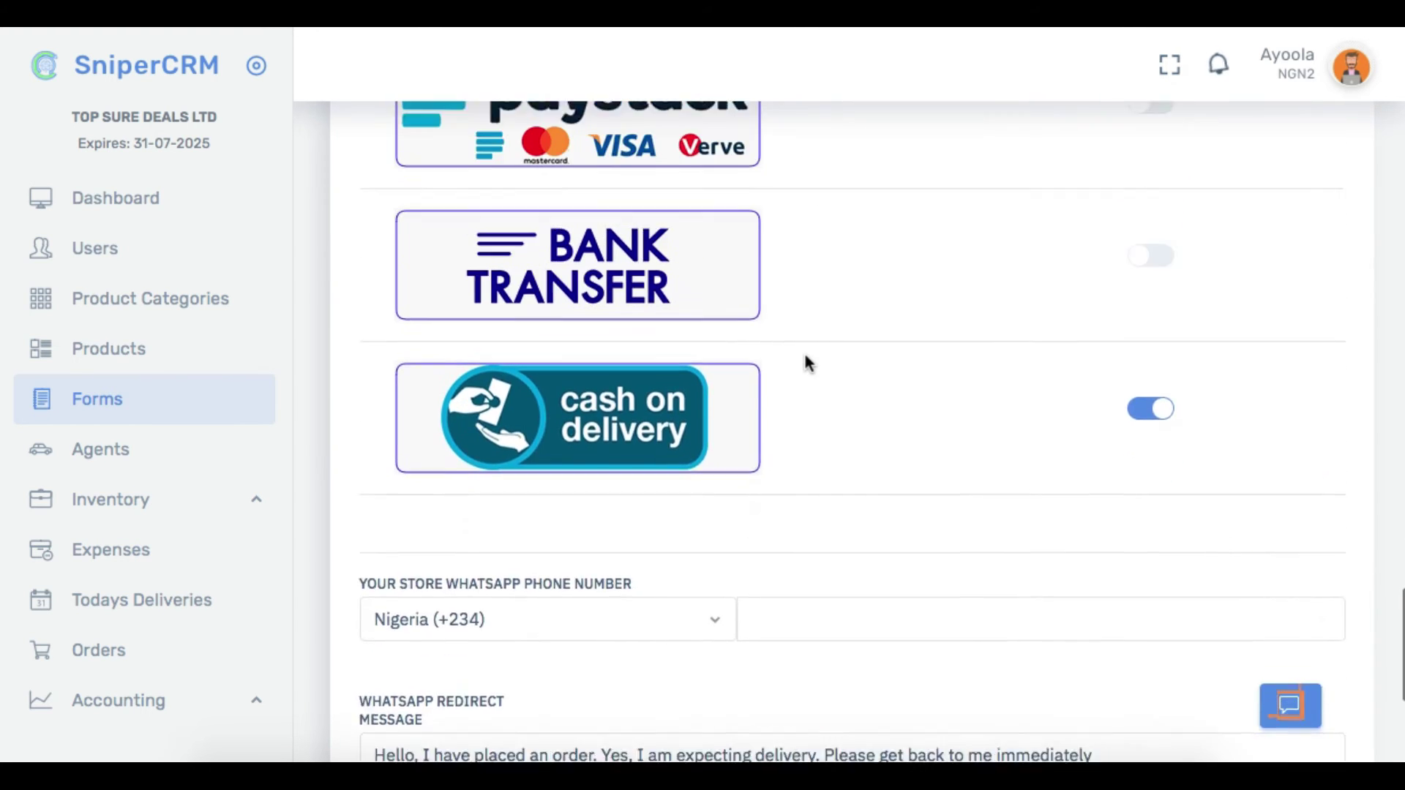
pyautogui.scroll(3, 805, 358)
pyautogui.scroll(-5, 805, 358)
pyautogui.scroll(-3, 805, 358)
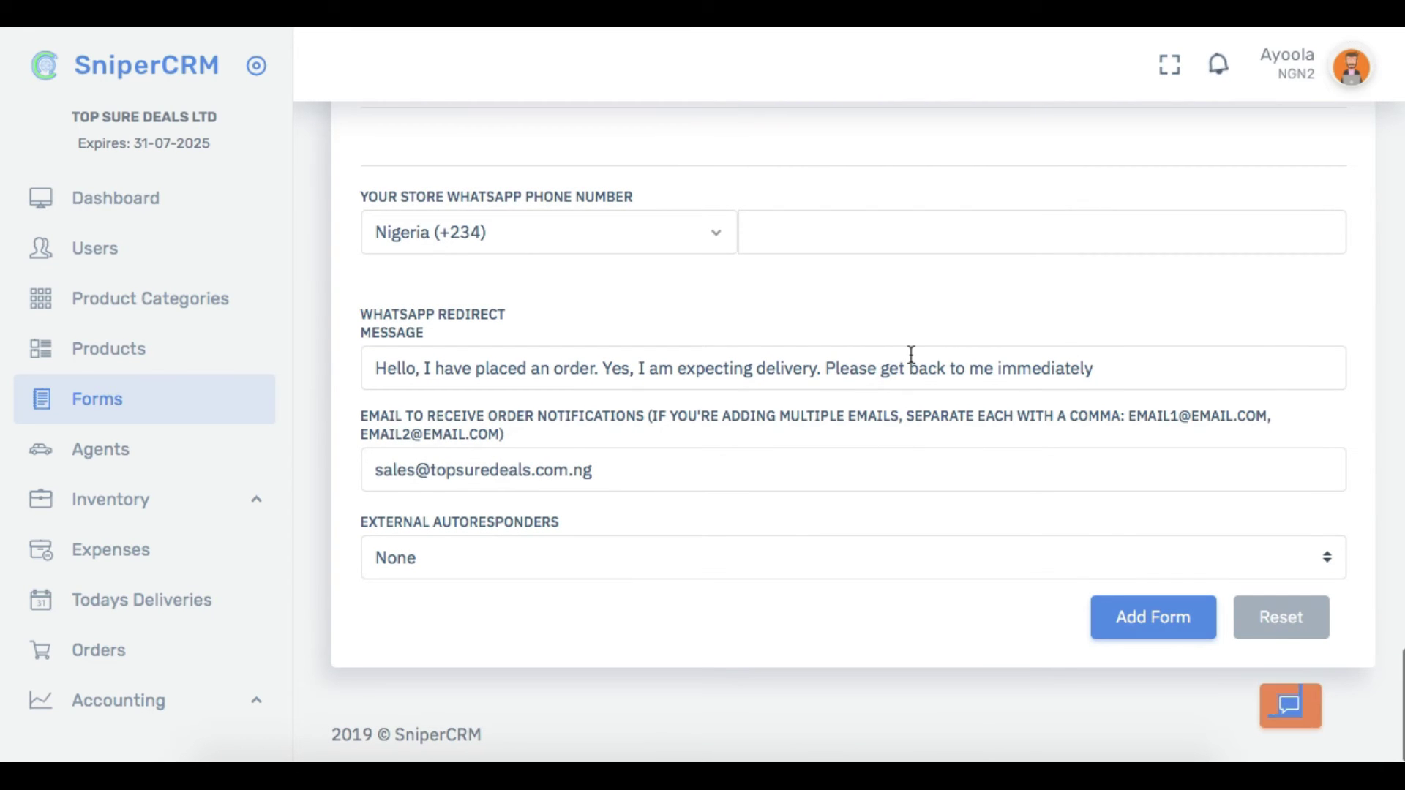
pyautogui.scroll(15, 882, 344)
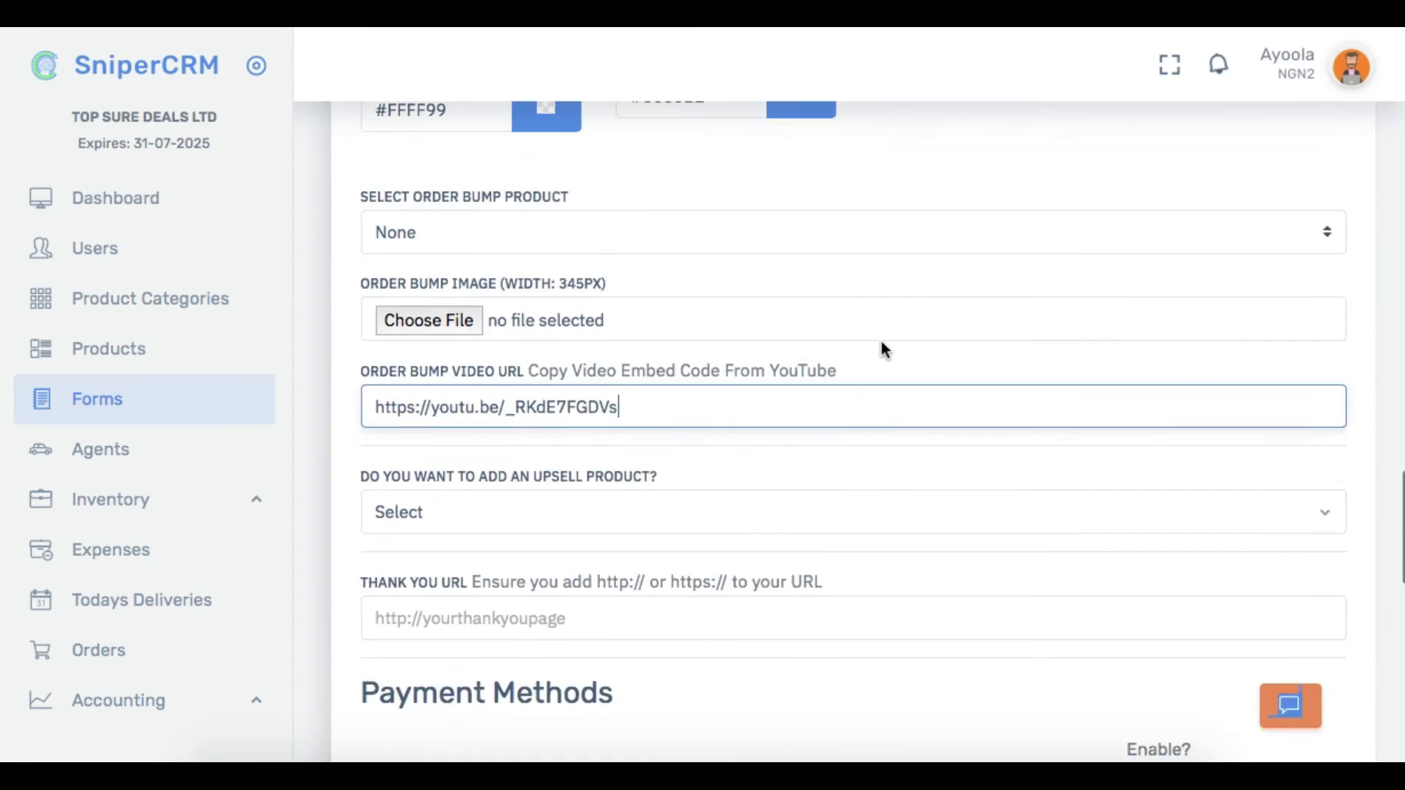
pyautogui.scroll(15, 881, 341)
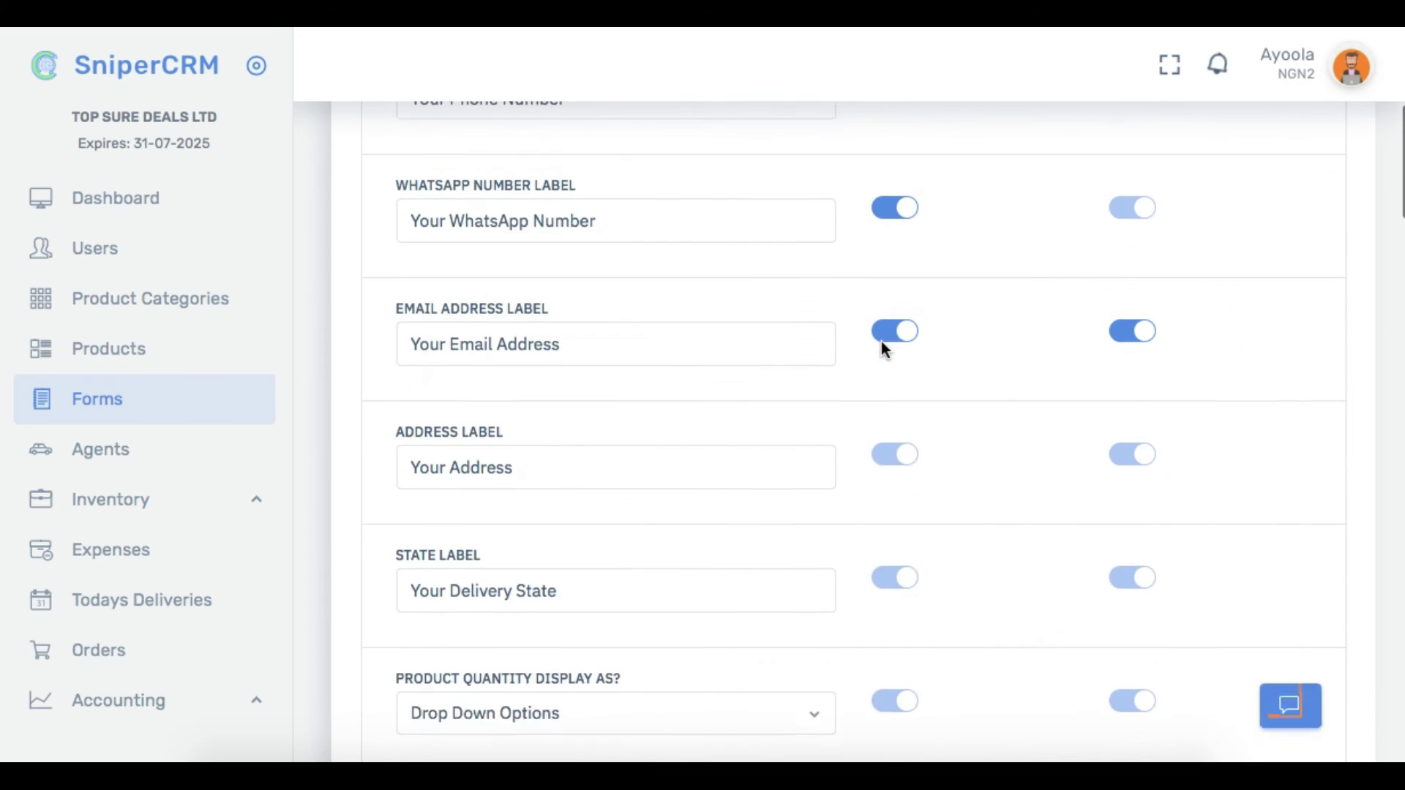
pyautogui.scroll(5, 640, 264)
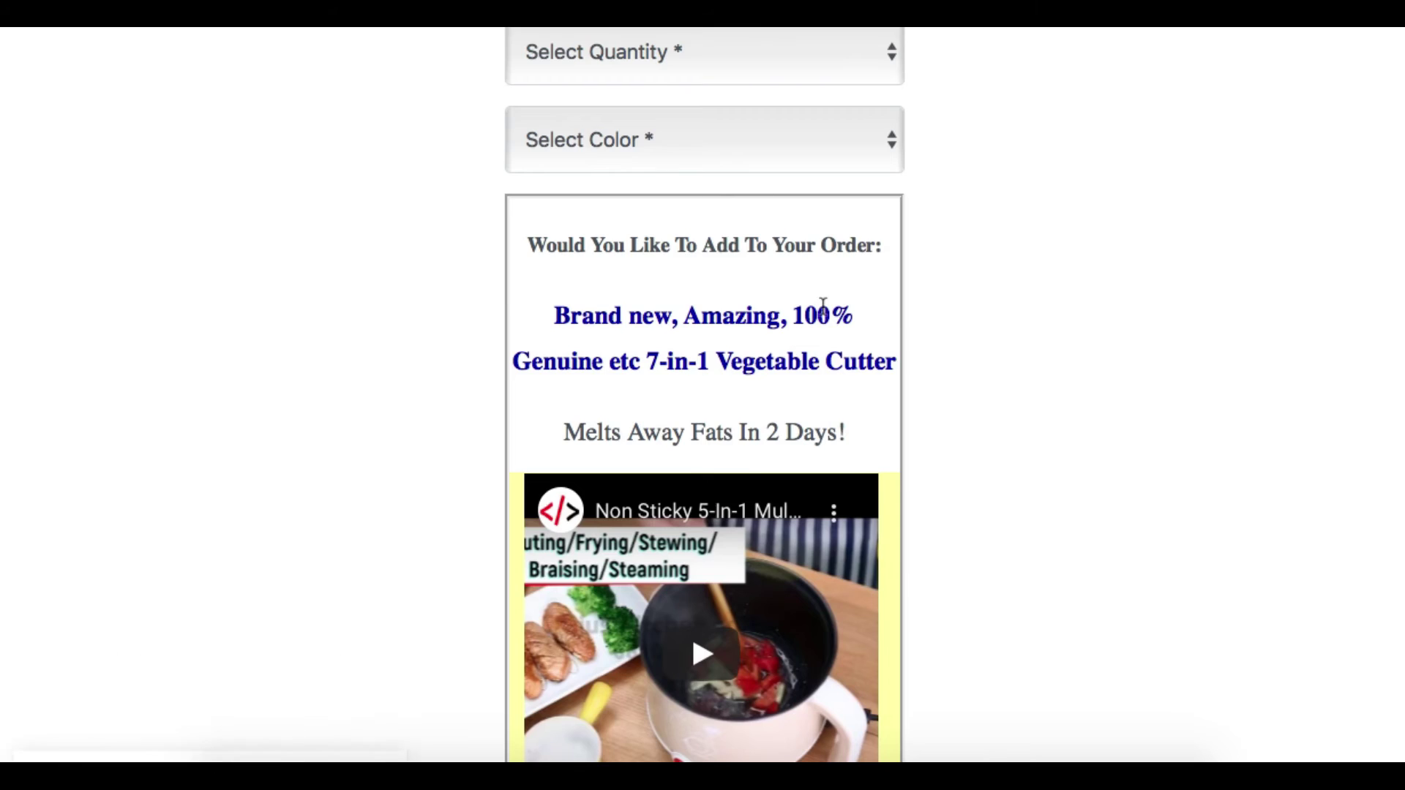
# Step: Look over the customer detail fields of the order form on the sales page
pyautogui.scroll(10, 823, 307)
pyautogui.scroll(4, 483, 467)
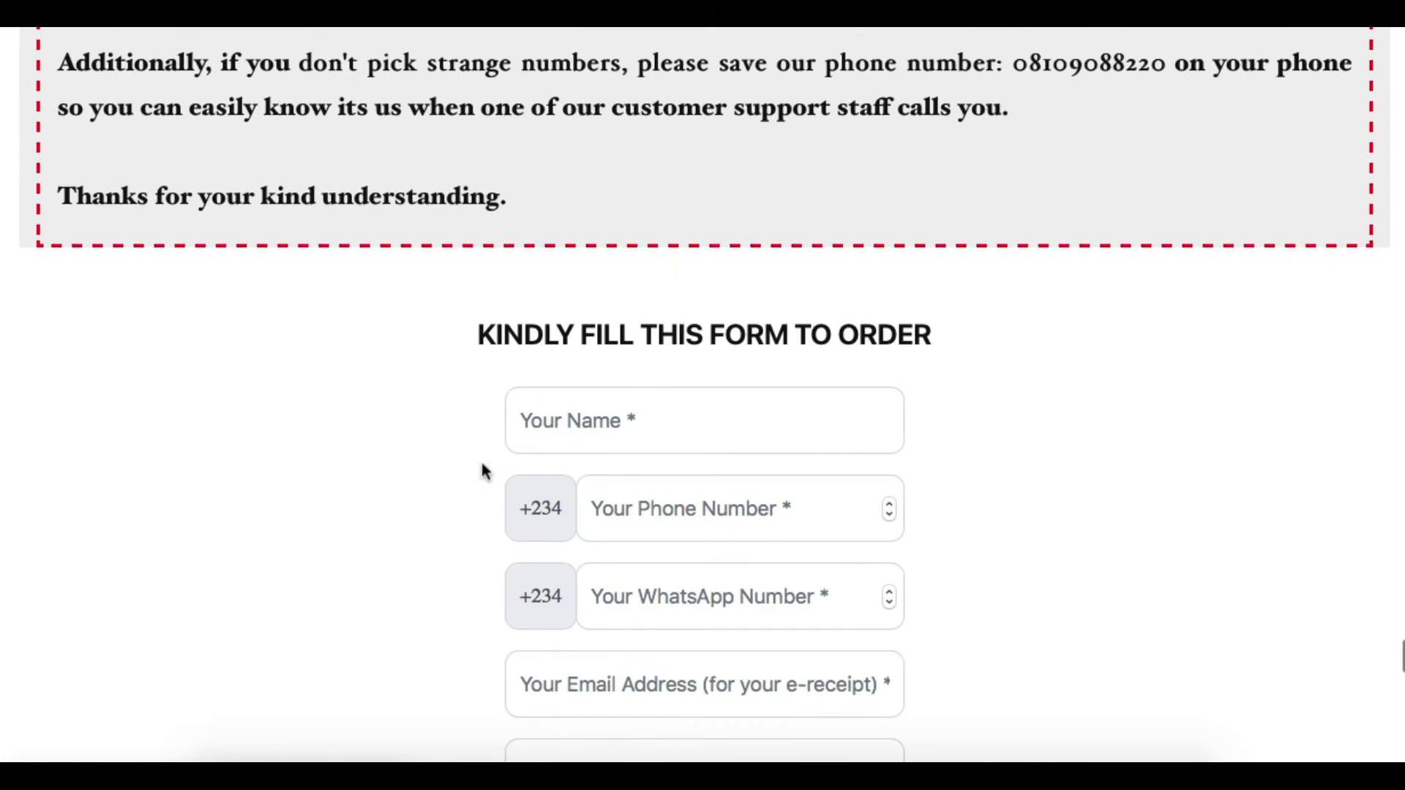
pyautogui.scroll(-2, 540, 508)
pyautogui.scroll(-2, 780, 548)
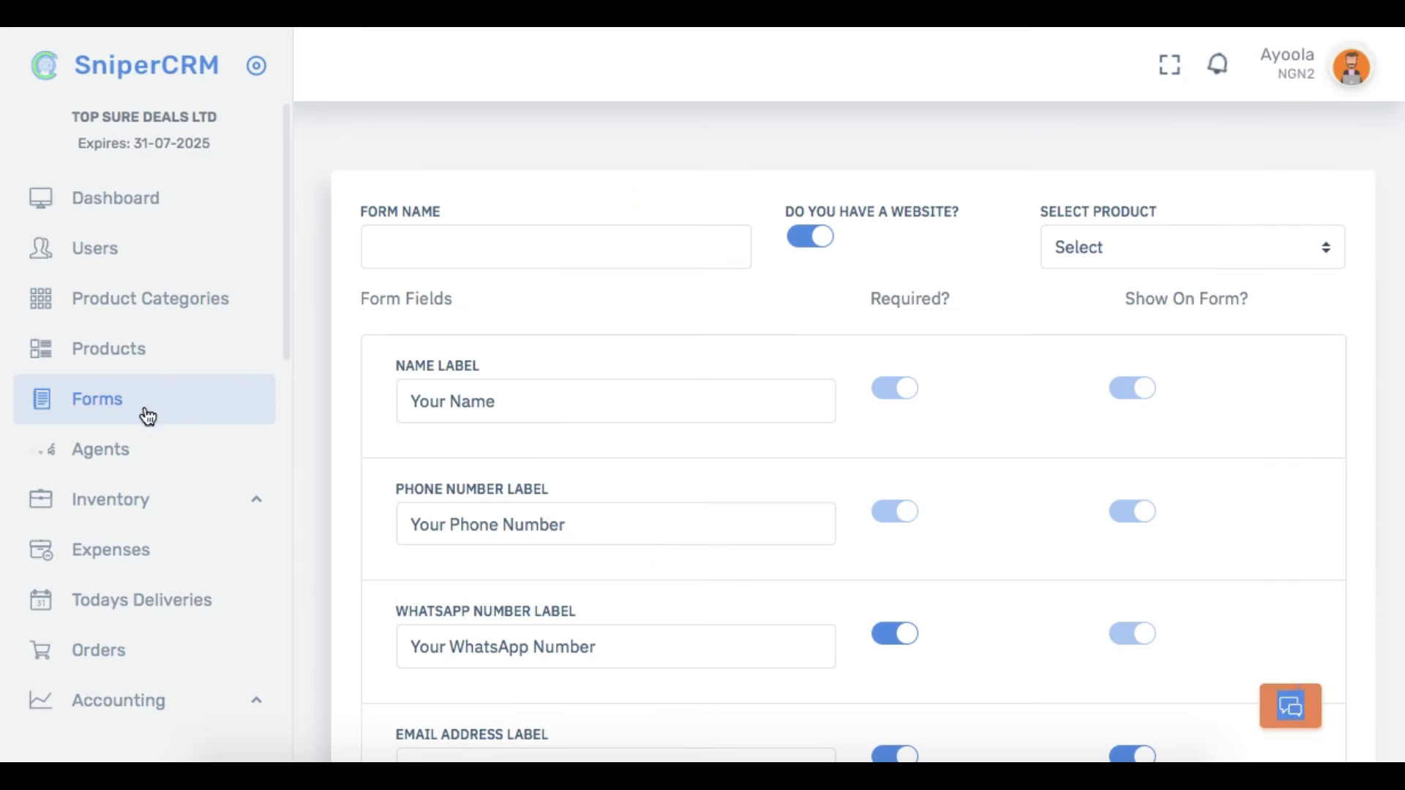
# Step: Preview the order form of "With Image New" from the forms list, and check the embedded order form on the sales page
pyautogui.click(111, 407)
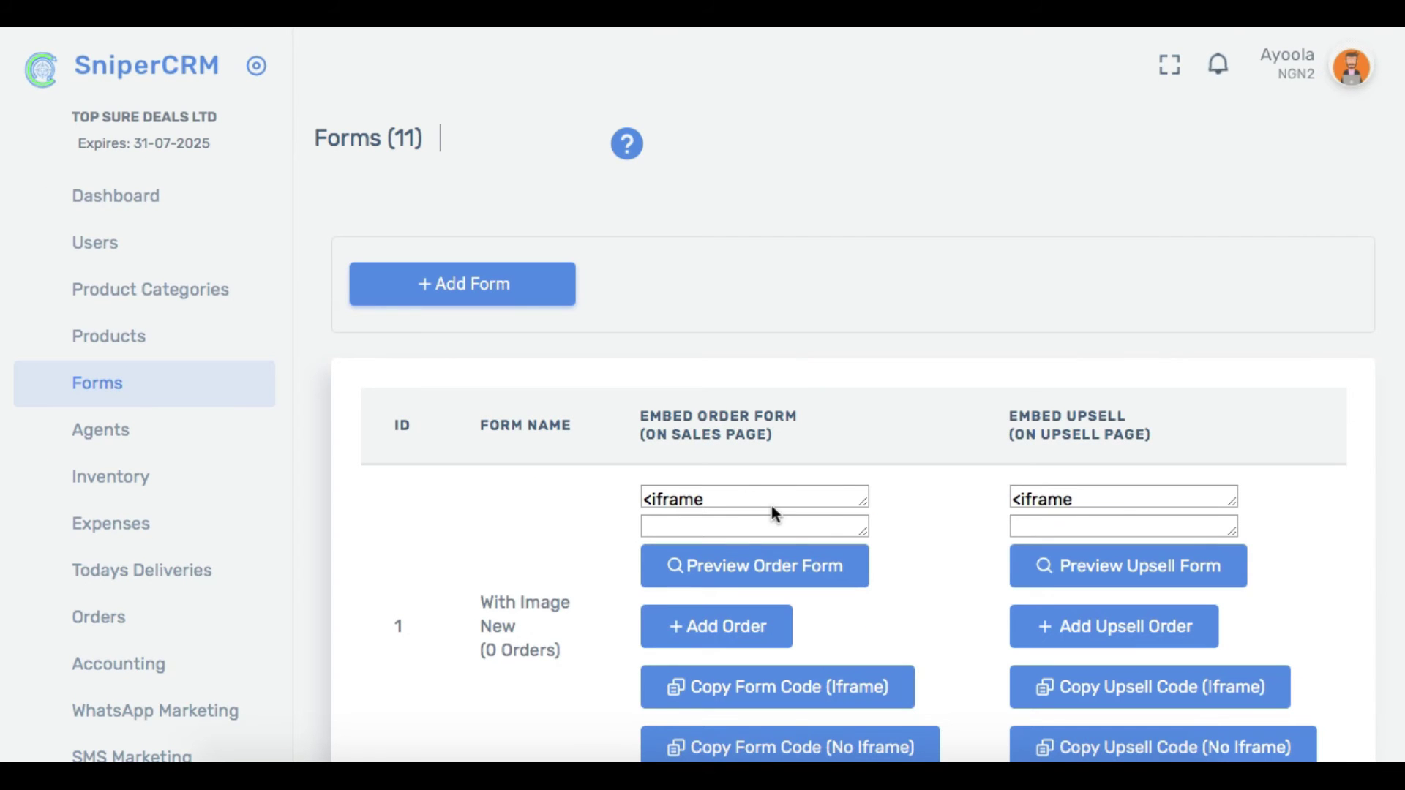
pyautogui.scroll(-2, 916, 524)
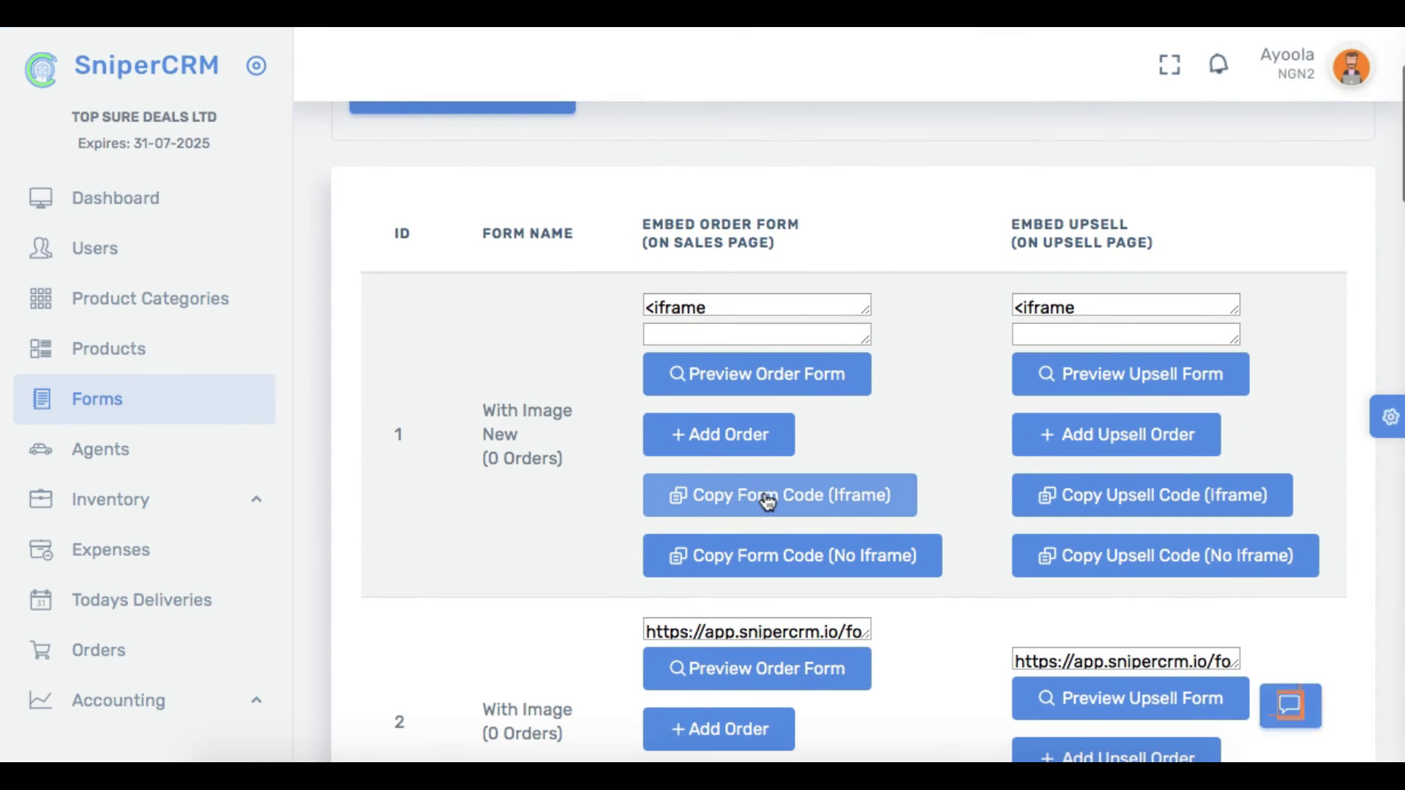
pyautogui.click(757, 374)
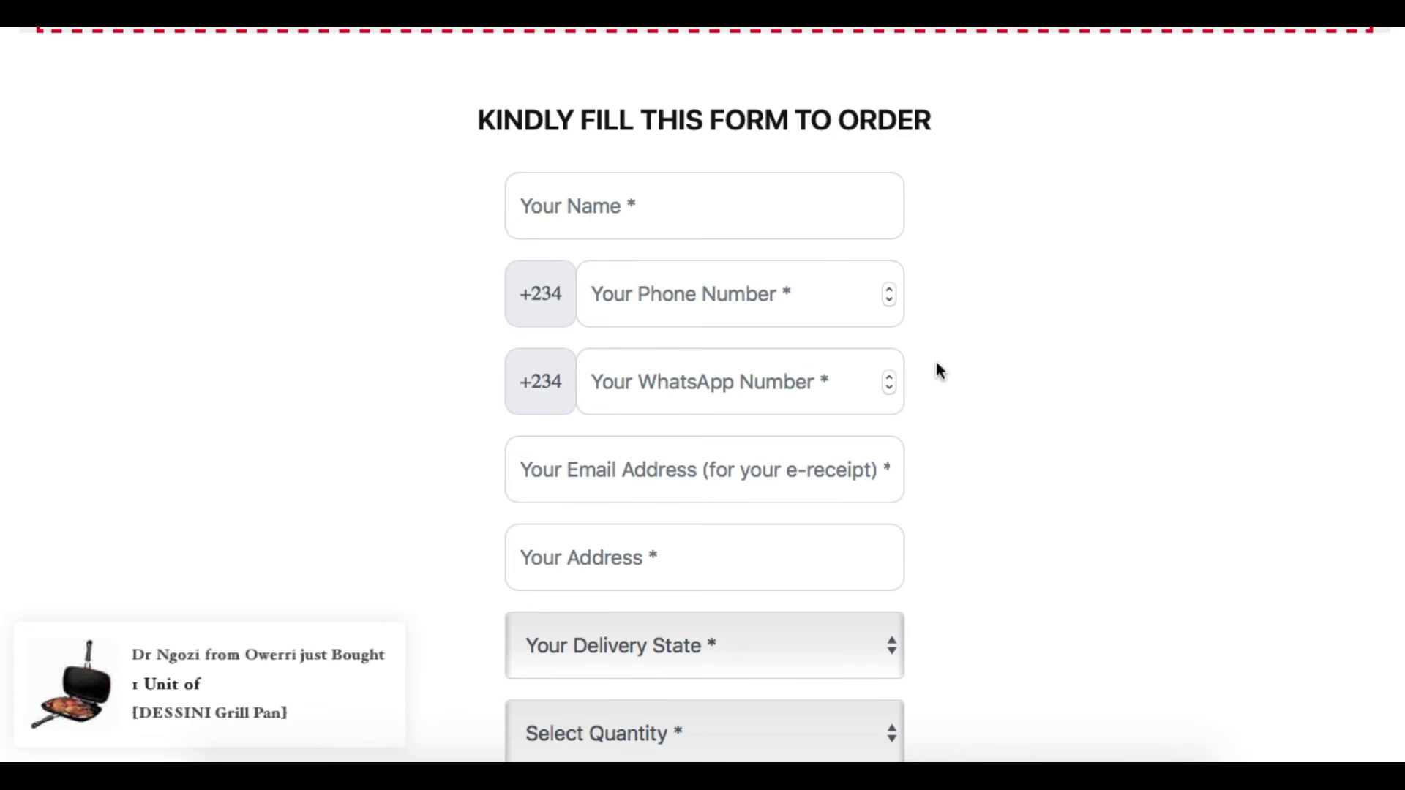
pyautogui.scroll(-5, 940, 371)
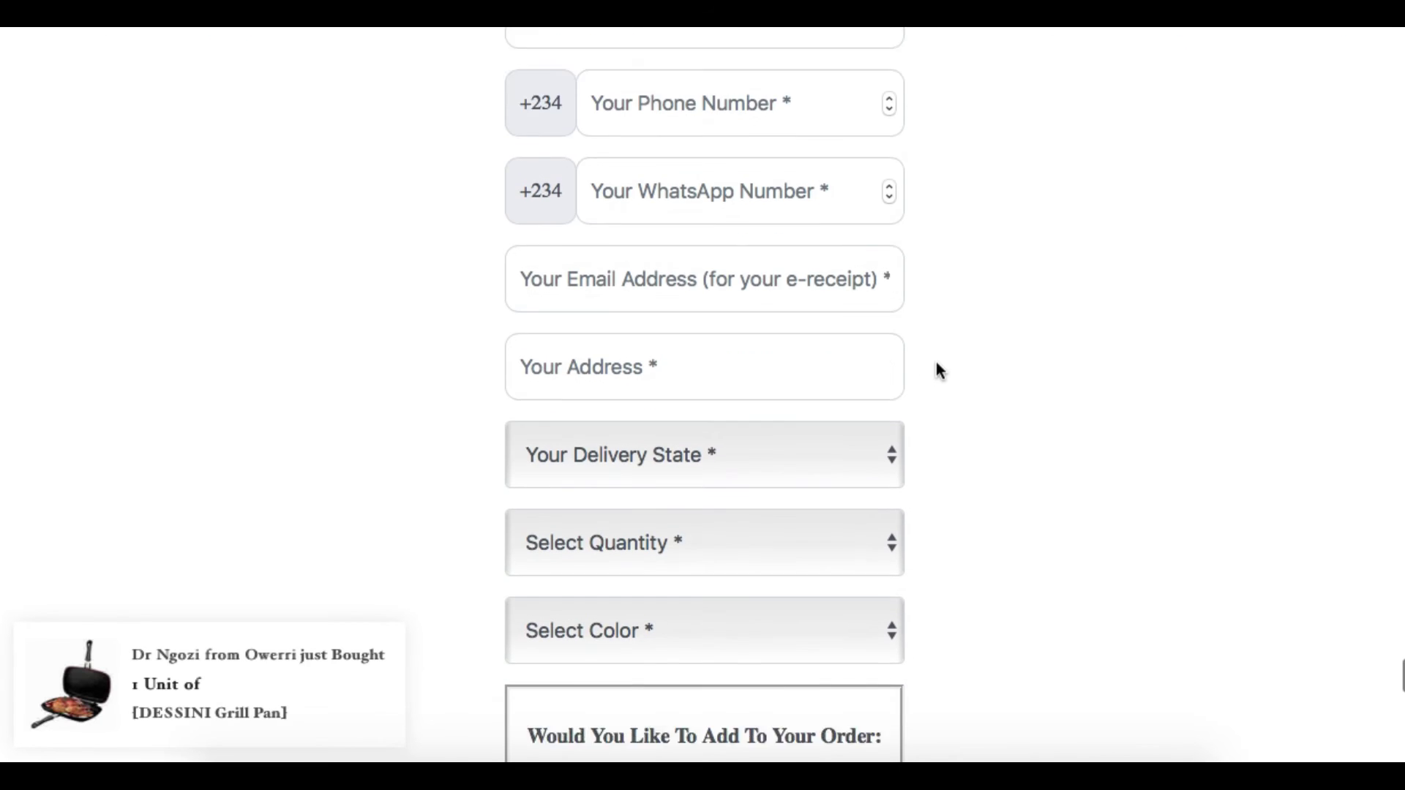
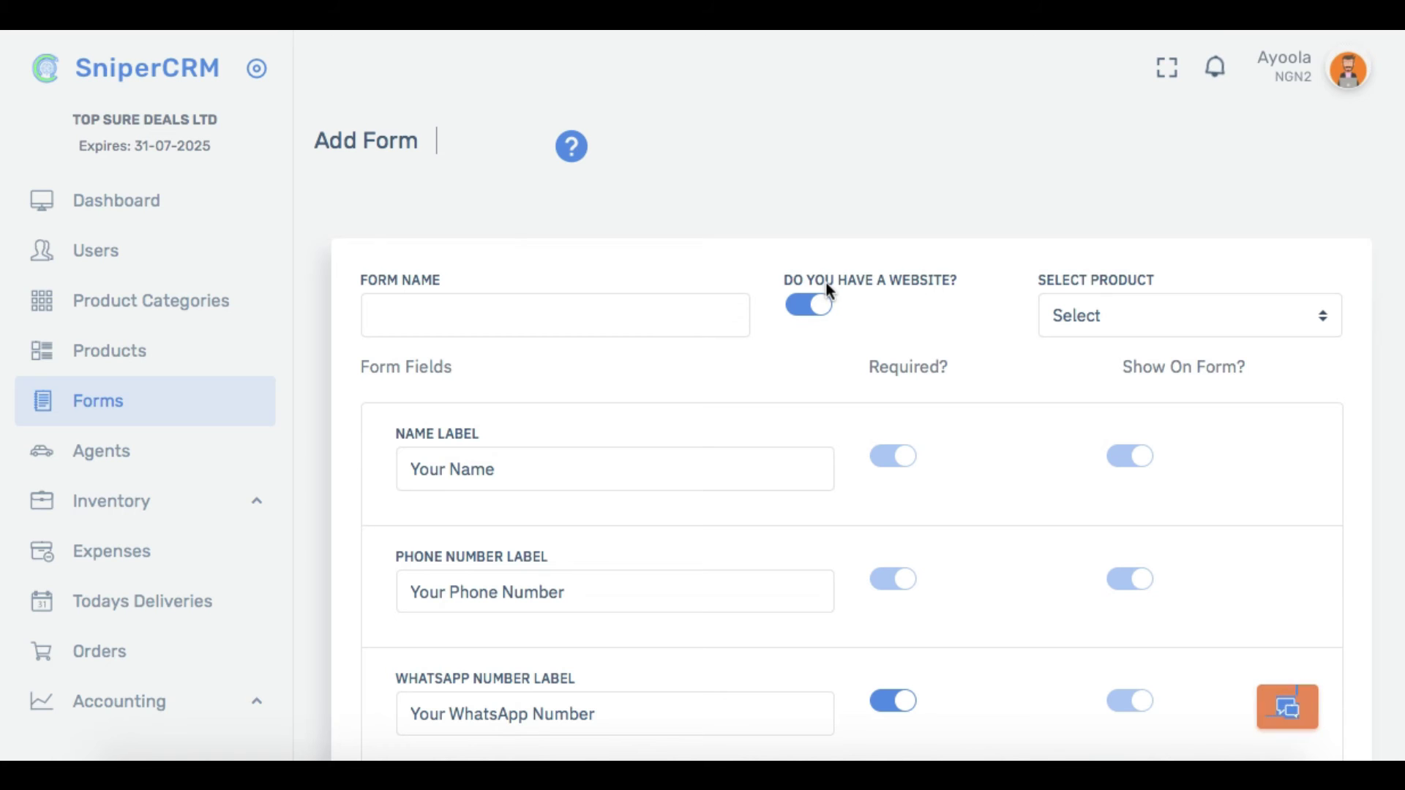
# Step: Turn off "Do you have a website?" in a new form and review the settings offered for a form without a website
pyautogui.click(824, 309)
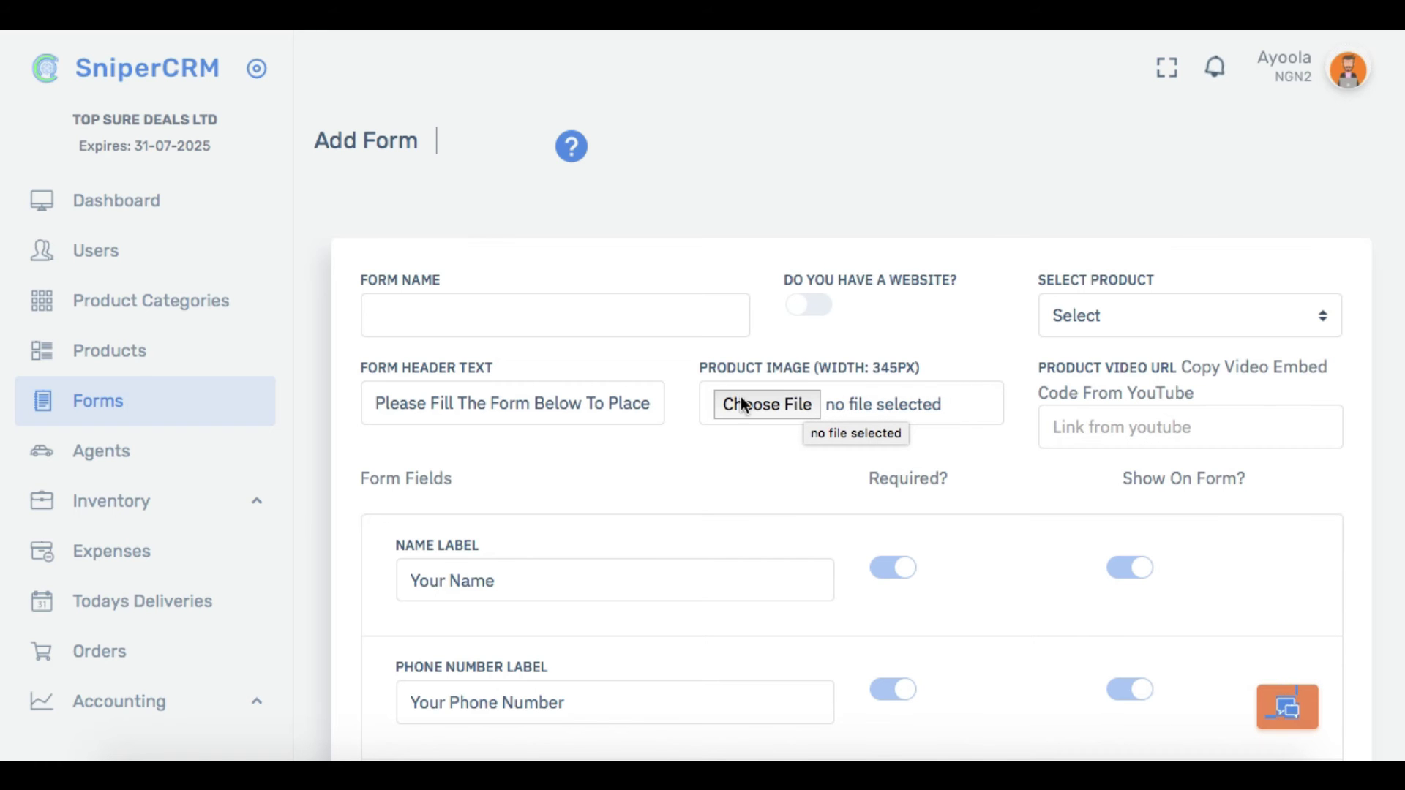
pyautogui.scroll(-3, 745, 503)
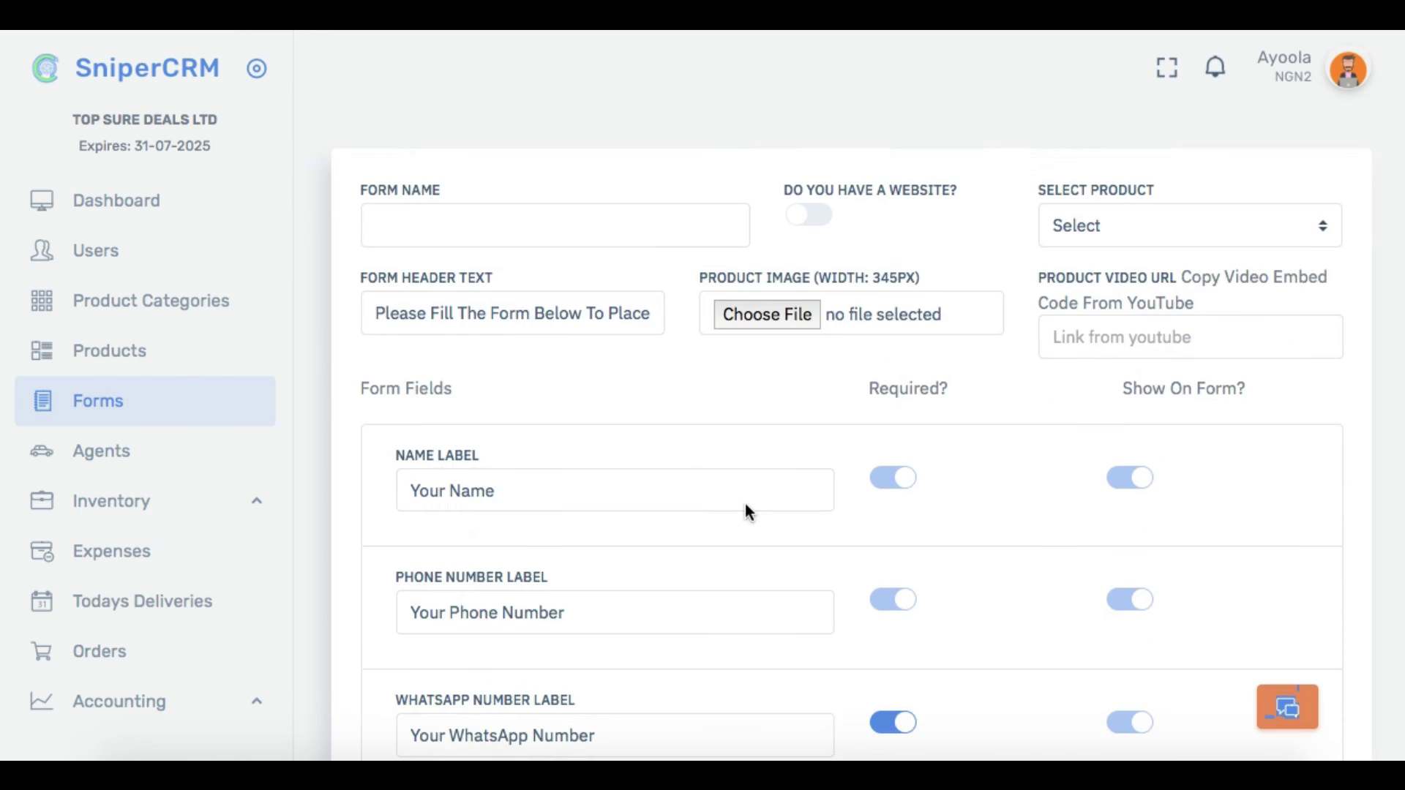
pyautogui.scroll(-12, 746, 510)
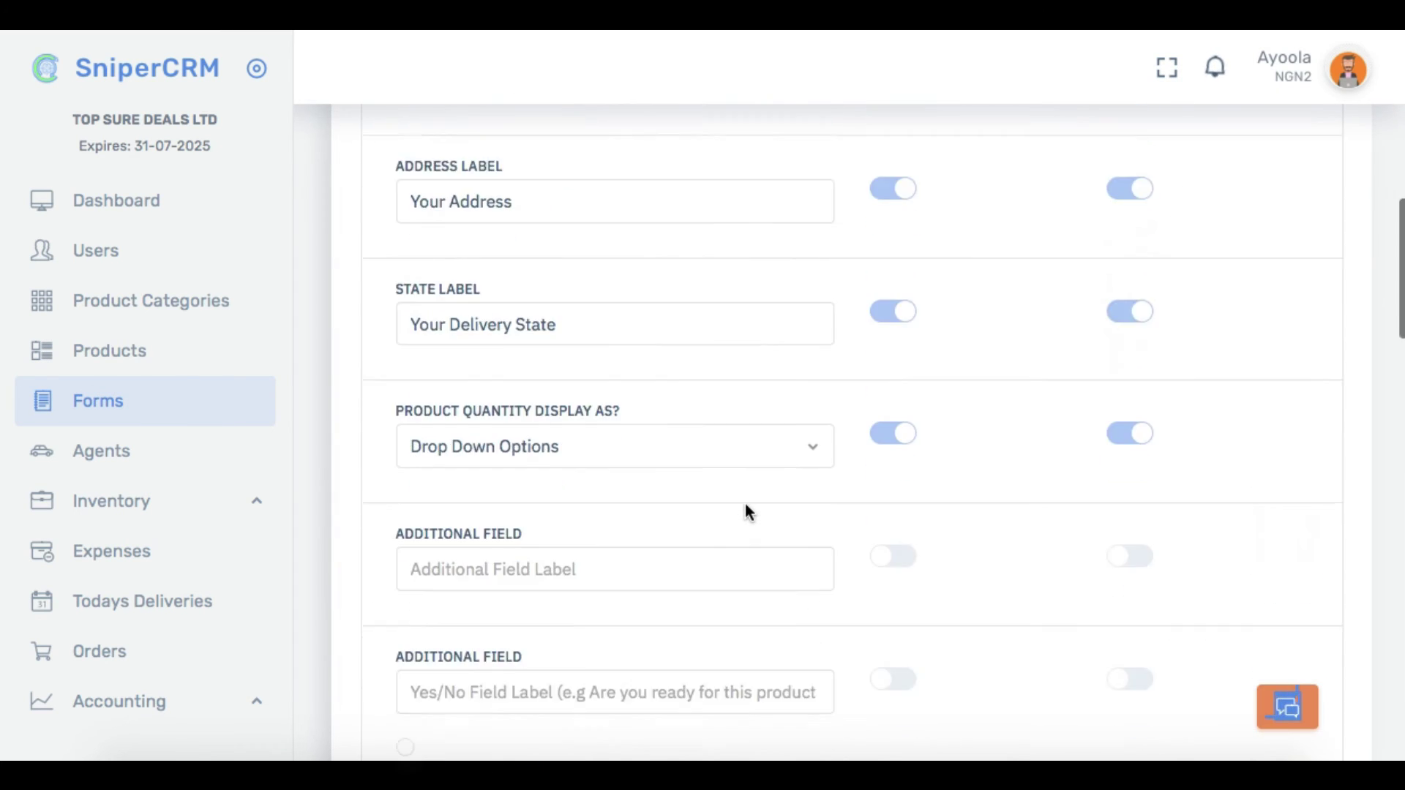
pyautogui.scroll(-8, 744, 504)
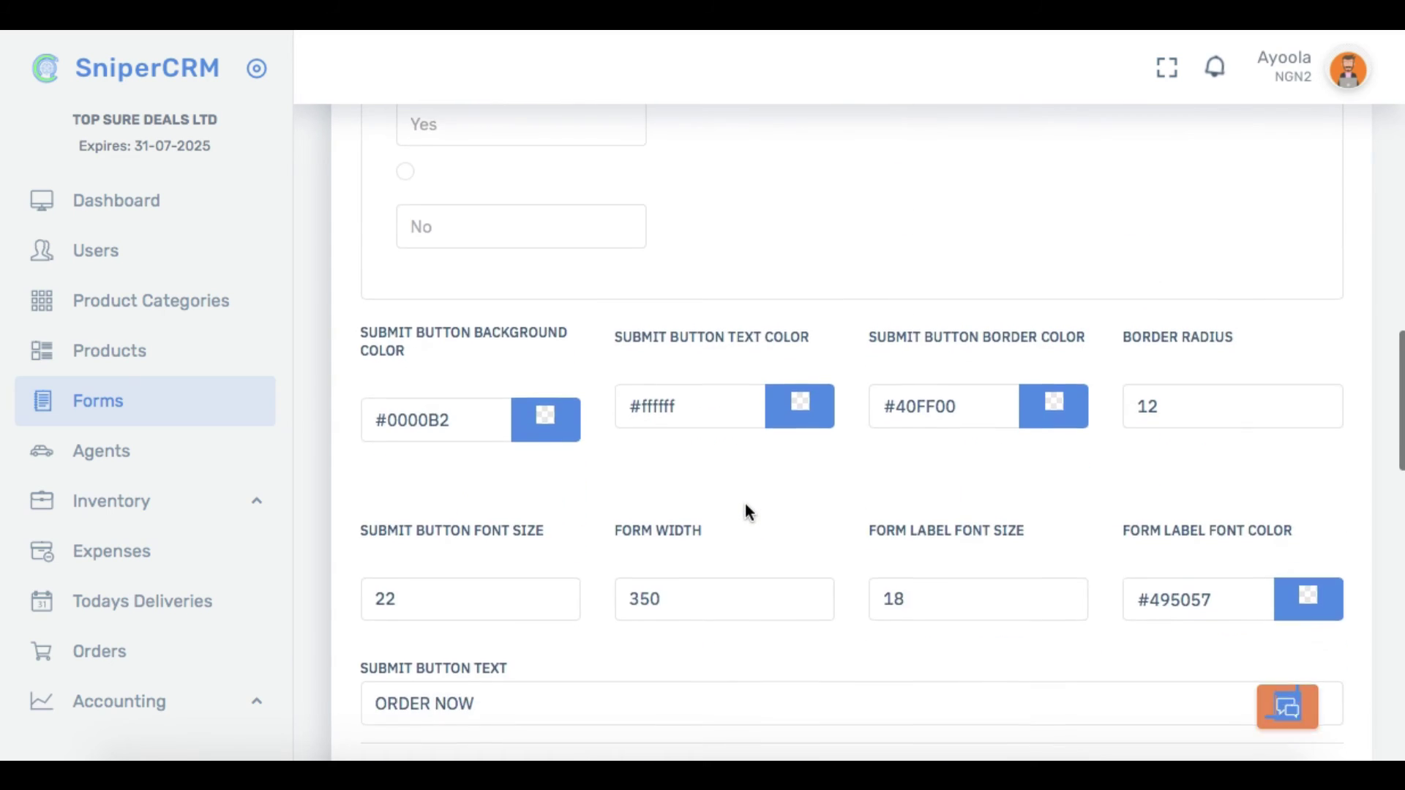
pyautogui.scroll(-1, 744, 503)
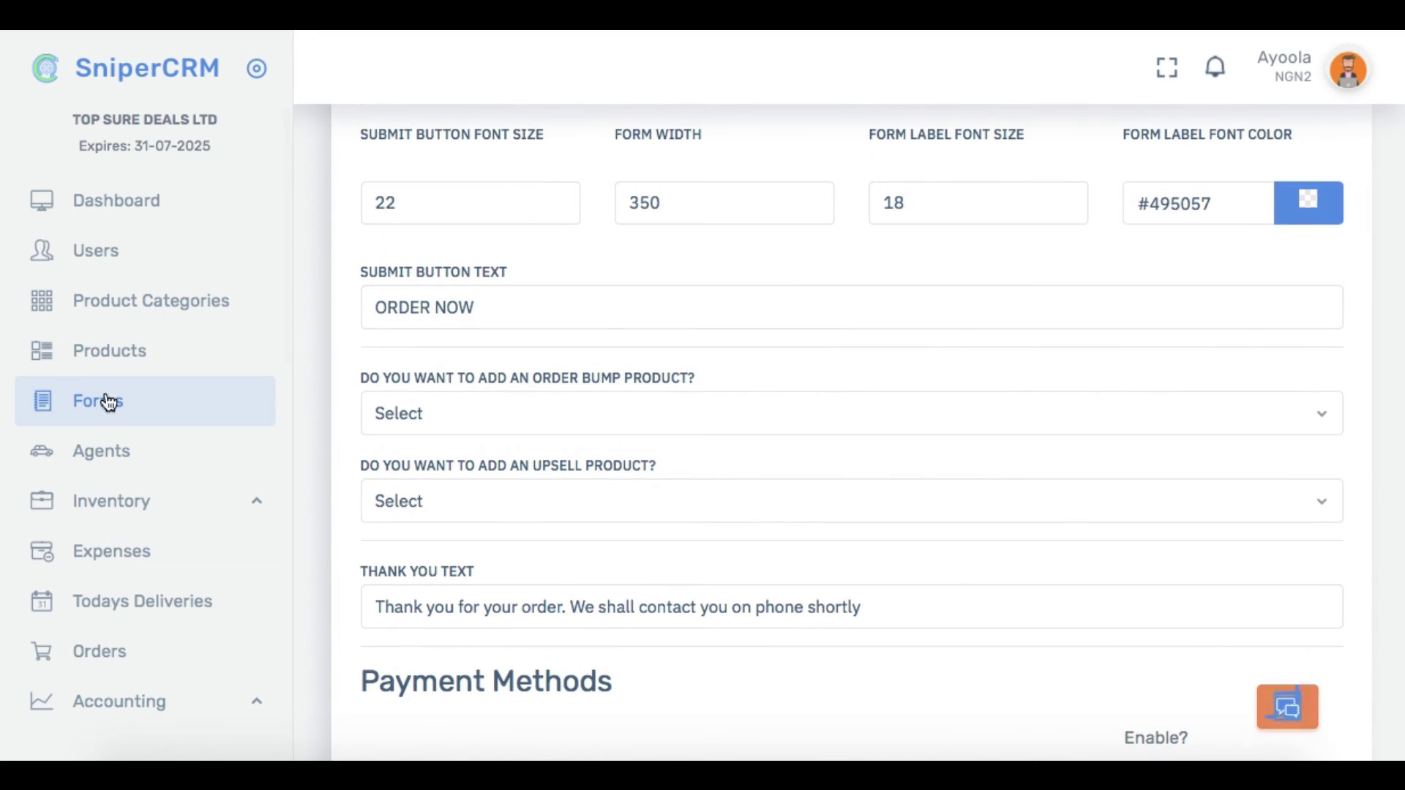
# Step: Return to the forms list and copy the form link of the "With Image" form
pyautogui.click(94, 416)
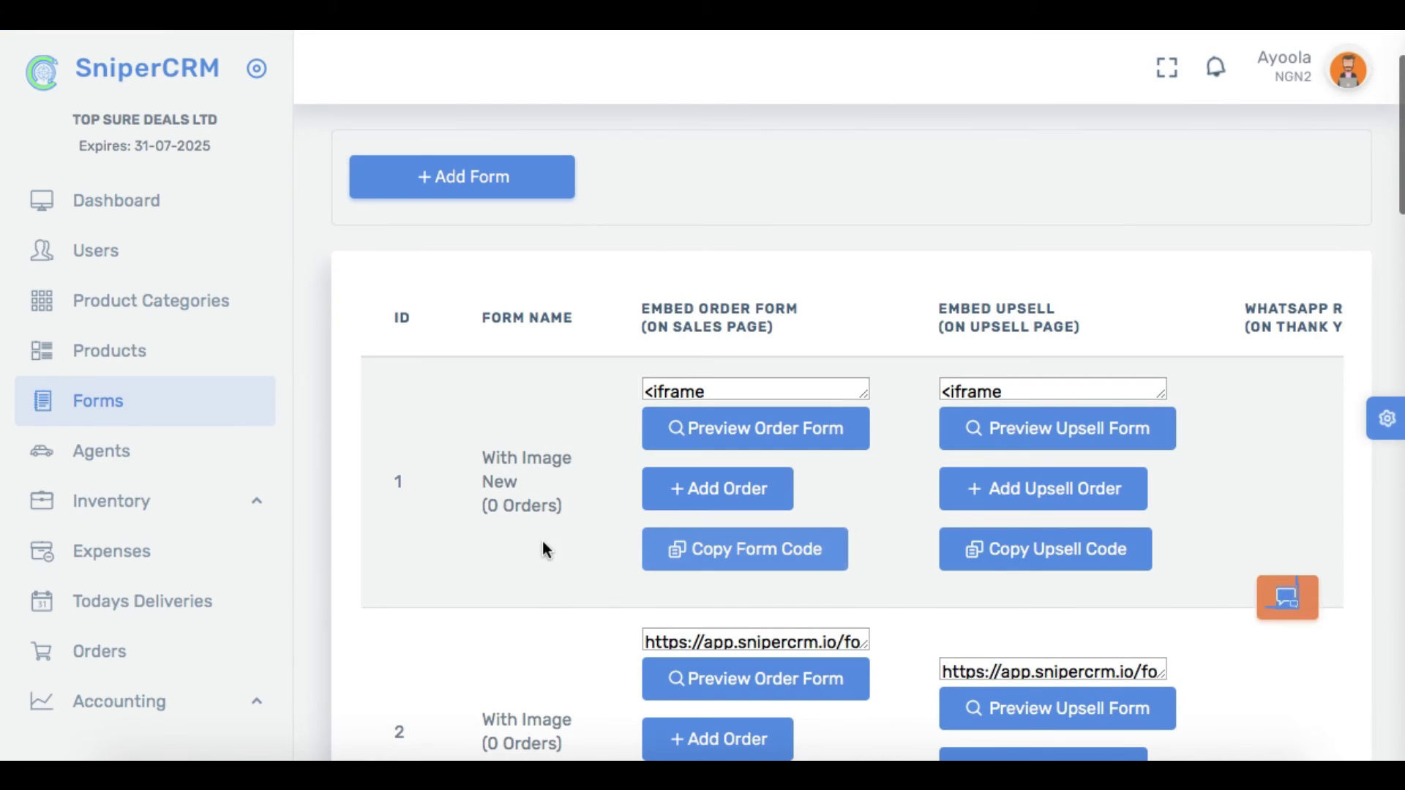
pyautogui.scroll(-5, 542, 556)
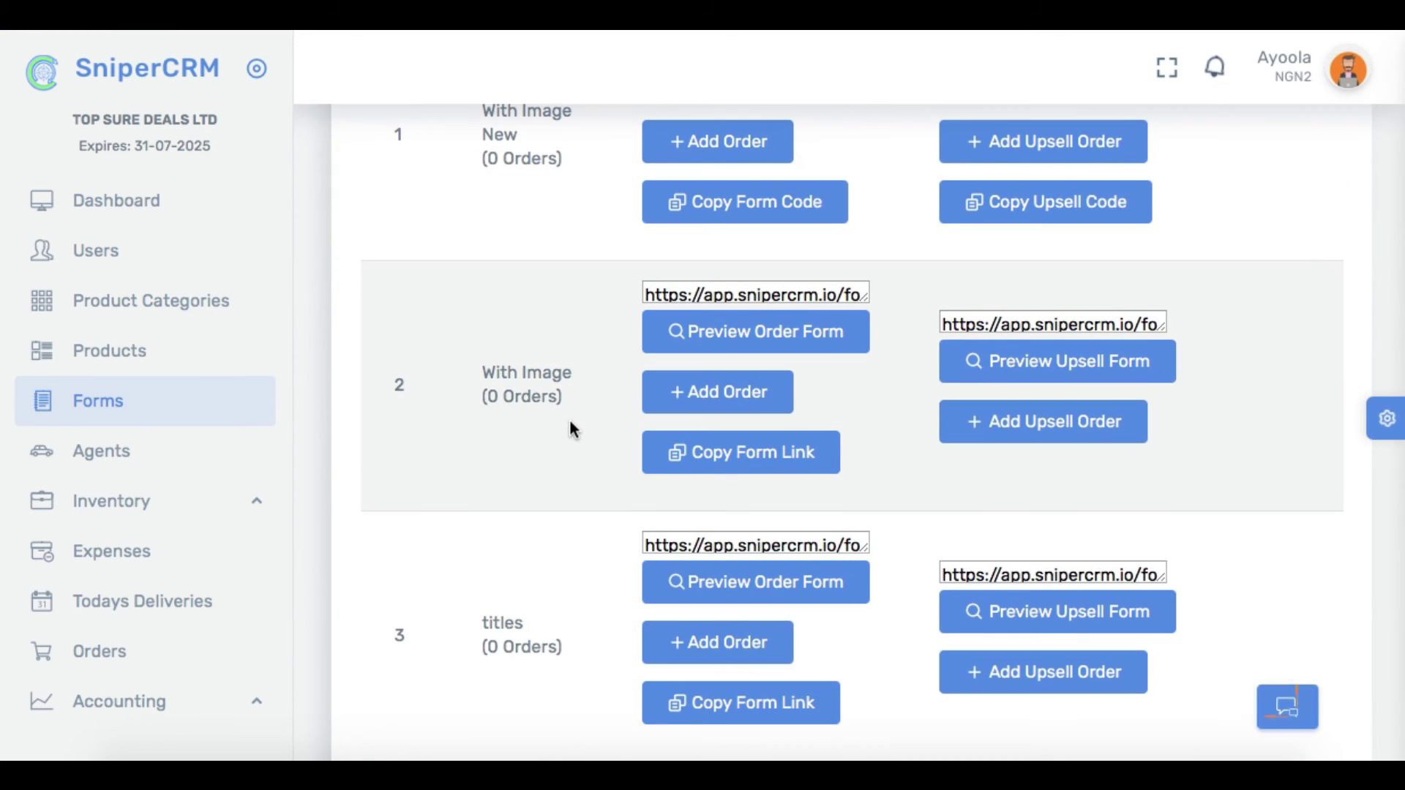
pyautogui.scroll(1, 568, 417)
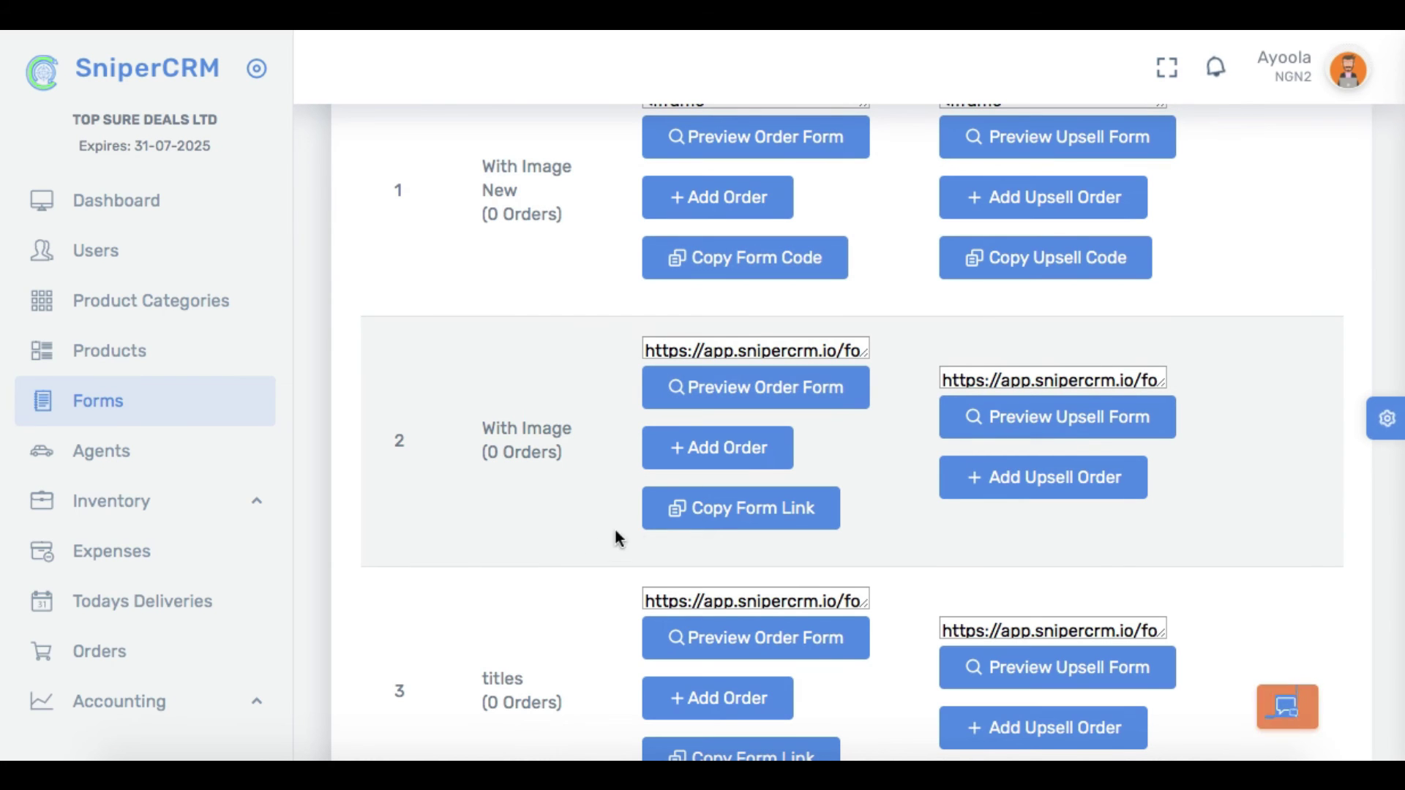
pyautogui.click(768, 517)
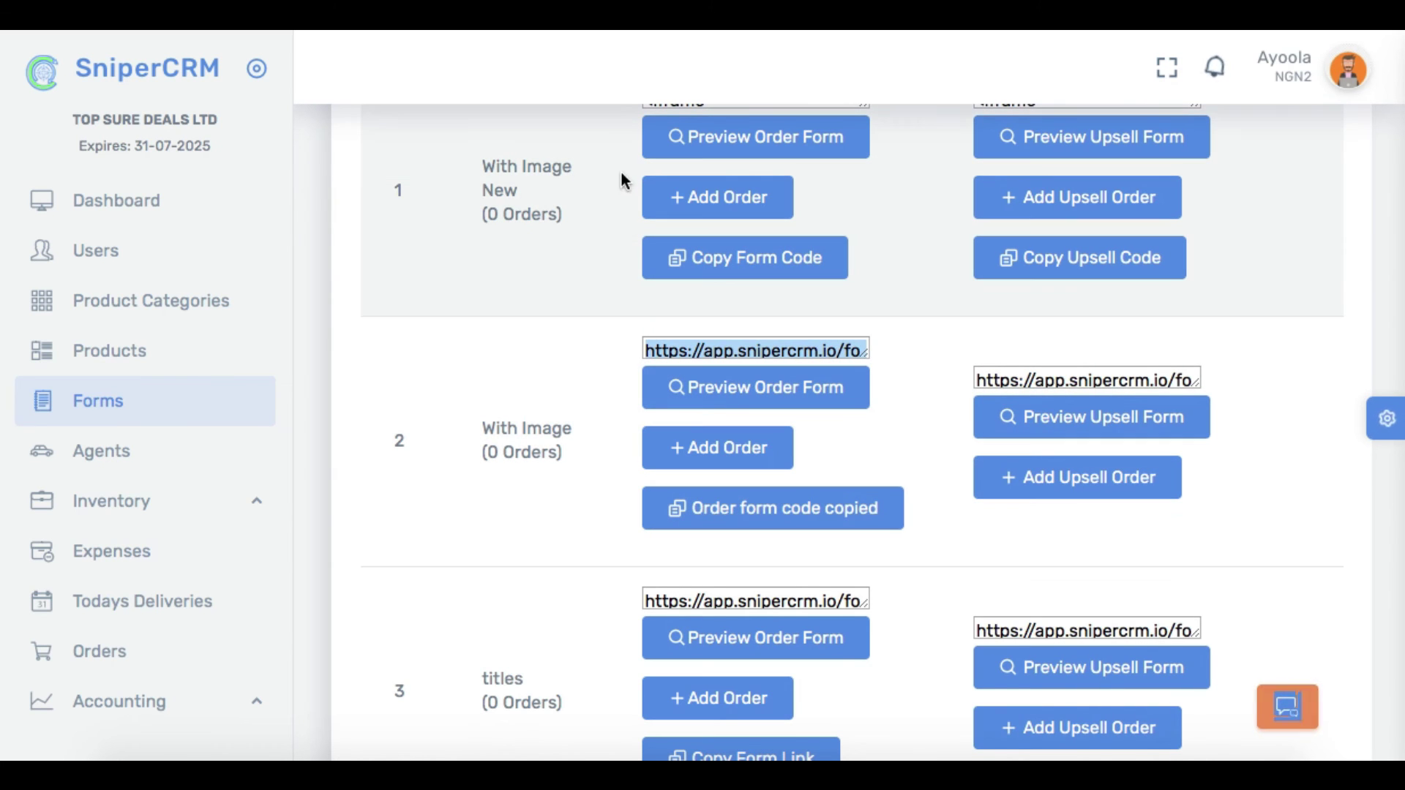
# Step: Try to open the copied form link in a separate browser tab
pyautogui.click(763, 32)
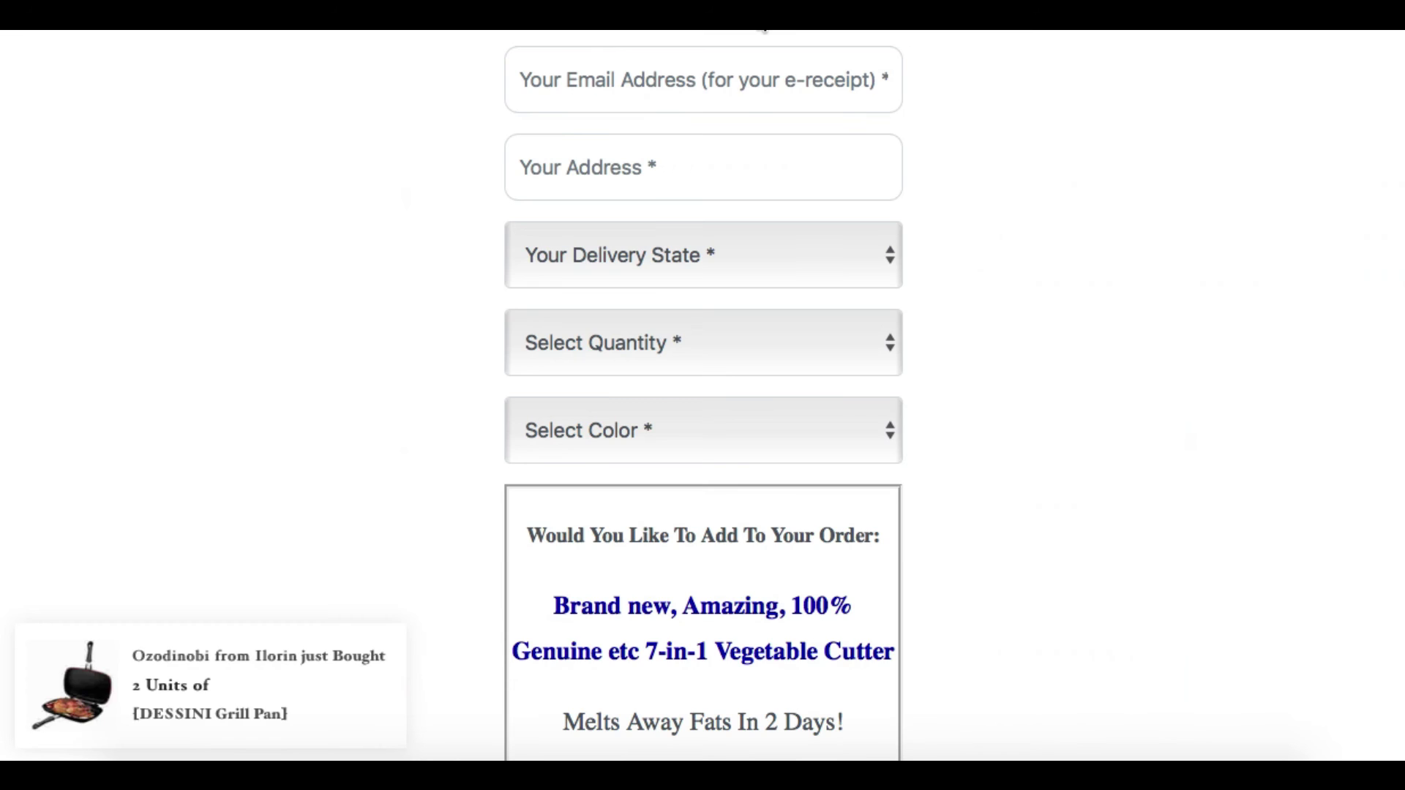
pyautogui.click(1136, 31)
pyautogui.press('super+l')
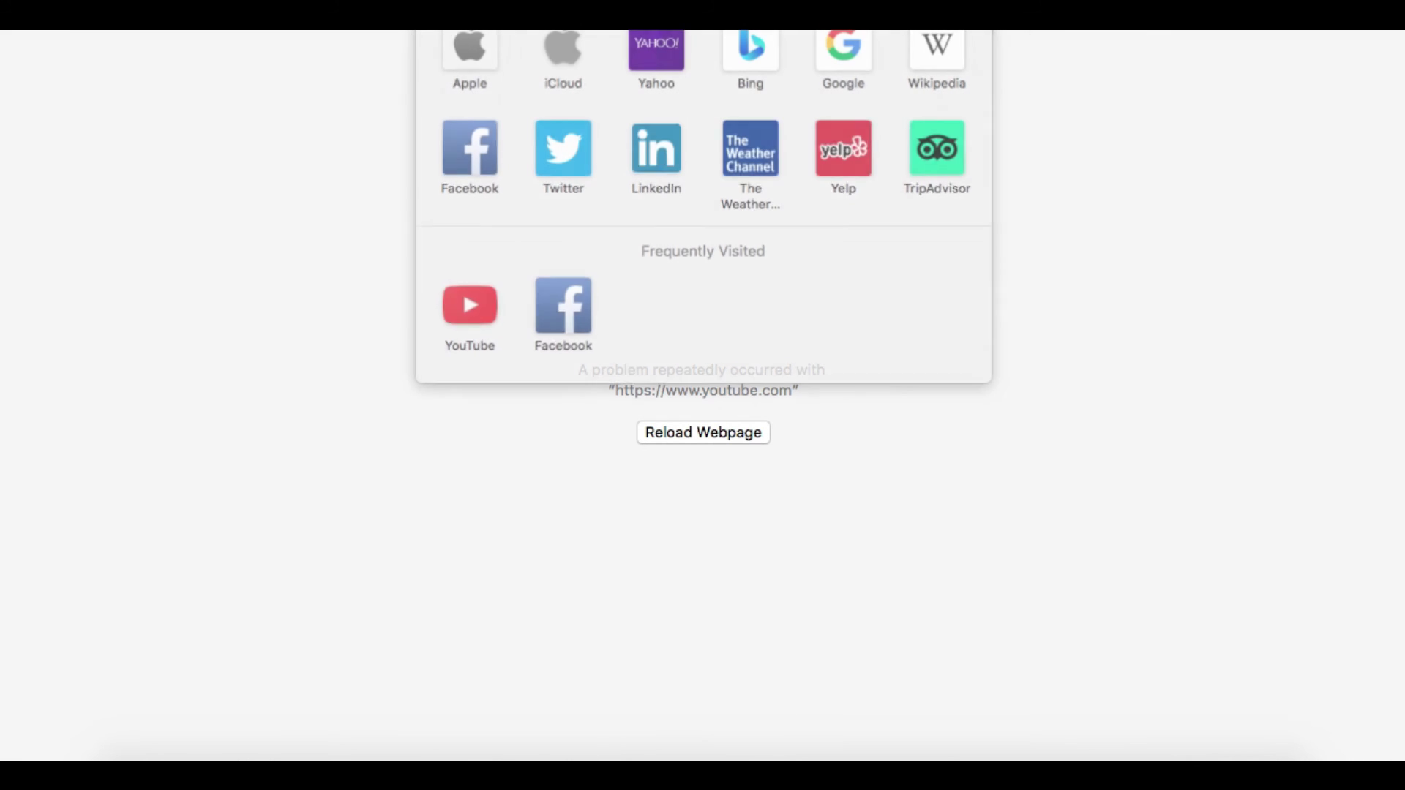
pyautogui.rightClick(739, 31)
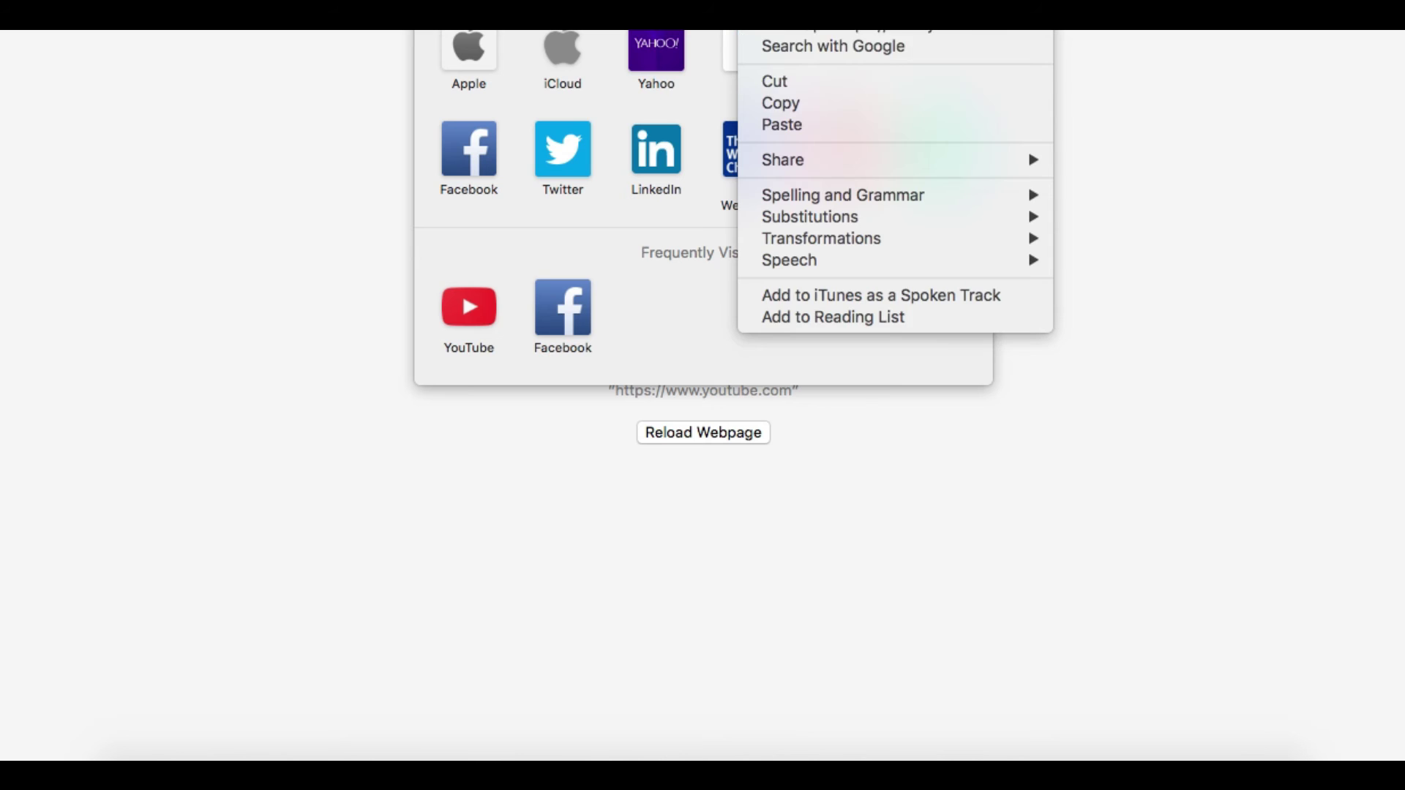
pyautogui.click(824, 129)
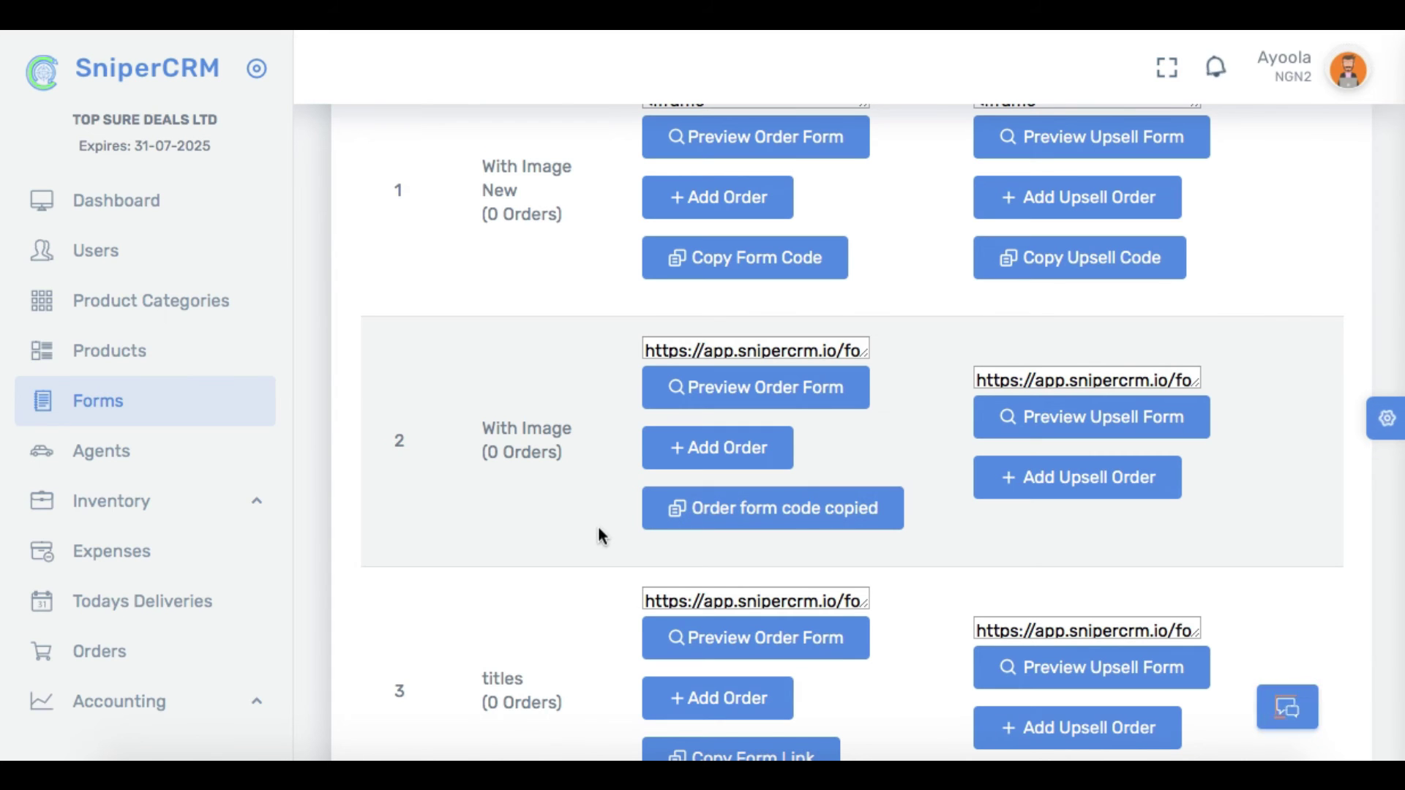
# Step: Copy the form link of the "With Image" form again and open it in the separate browser tab
pyautogui.click(738, 519)
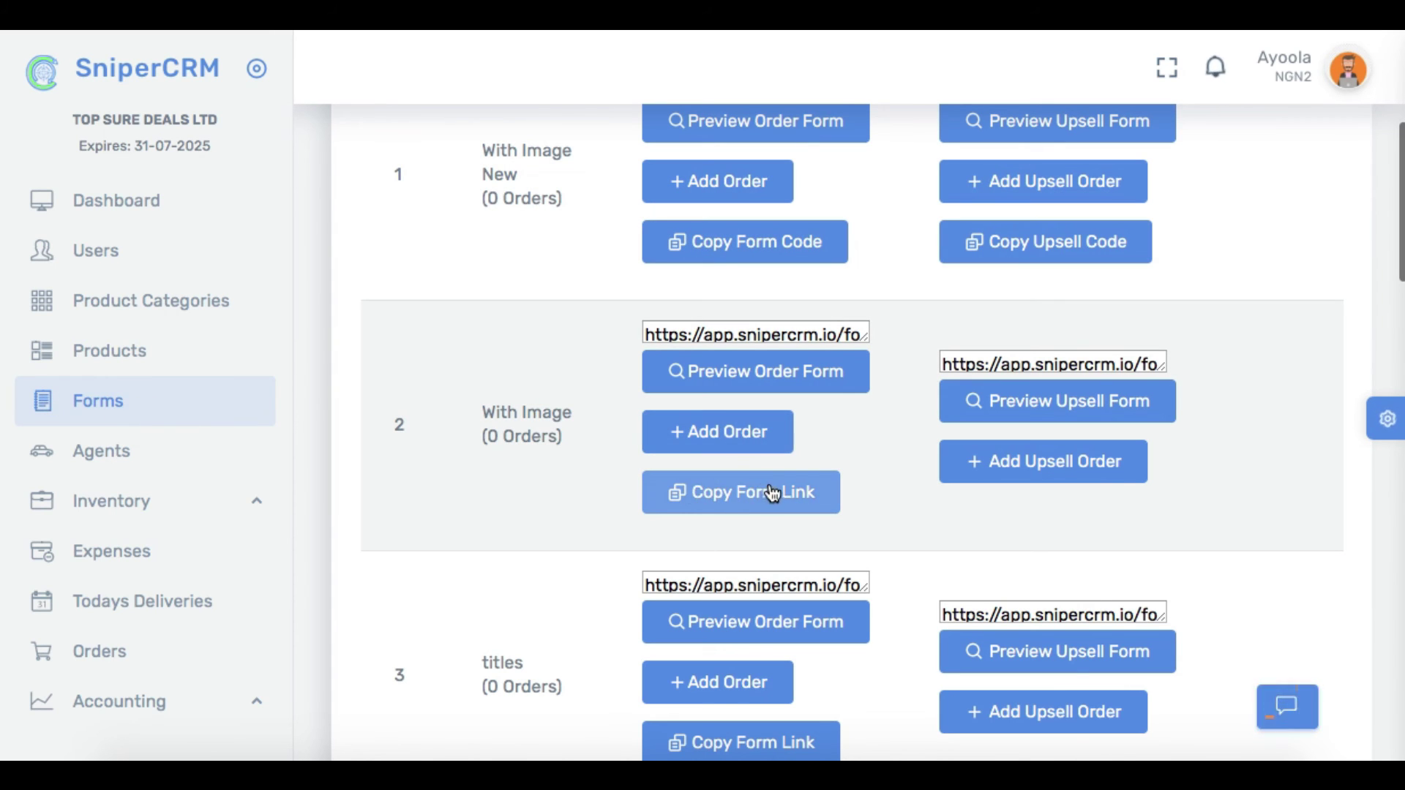
pyautogui.click(750, 501)
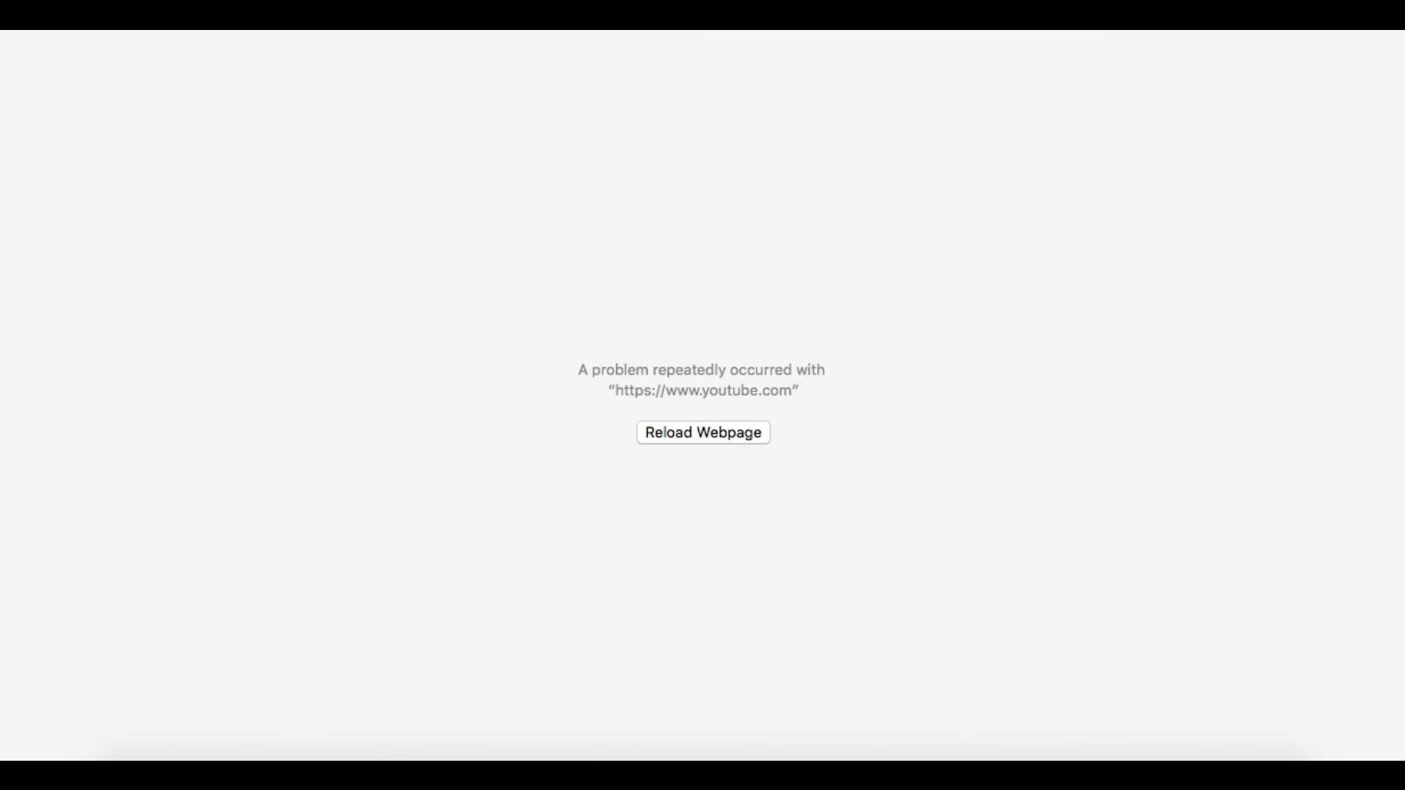
pyautogui.press('super+l')
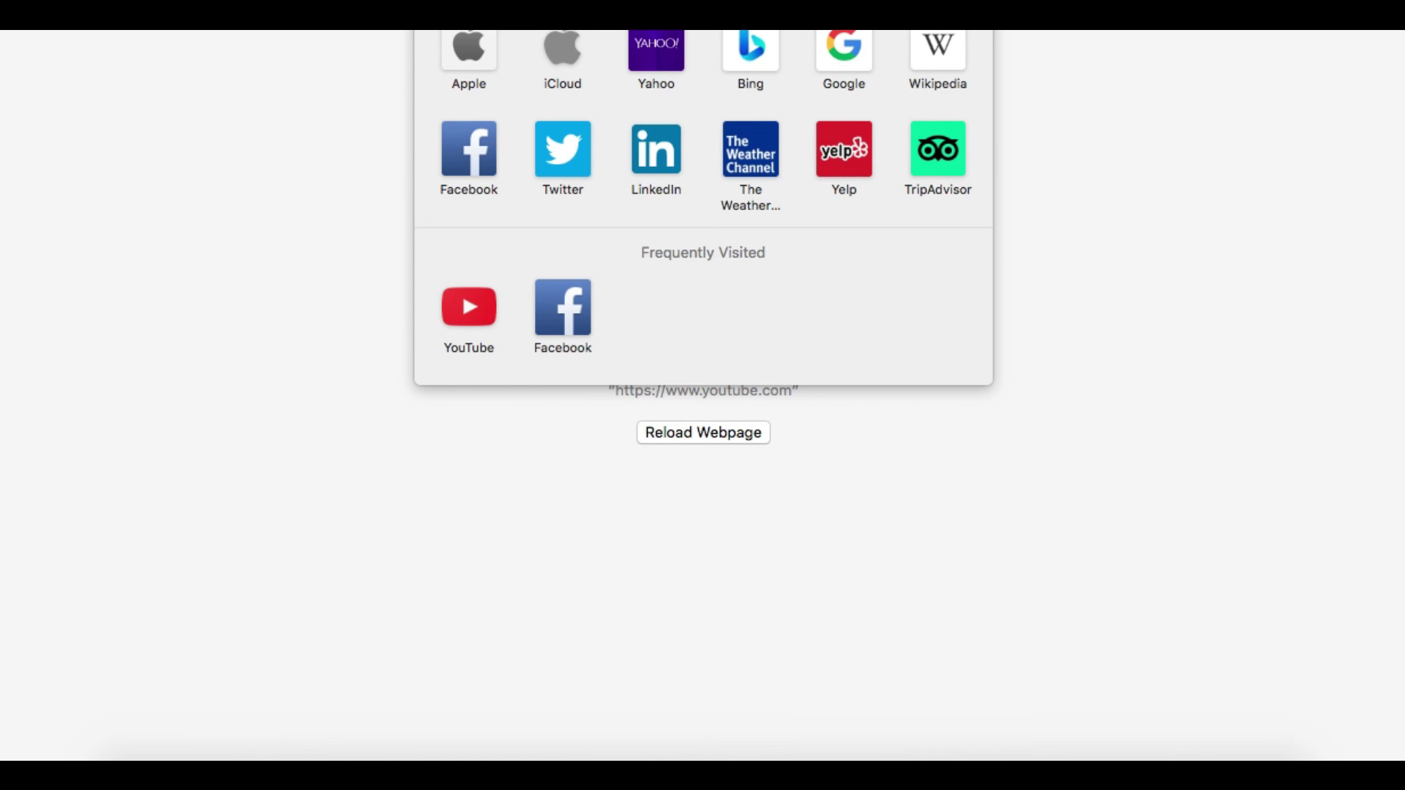
pyautogui.rightClick(701, 30)
pyautogui.click(725, 35)
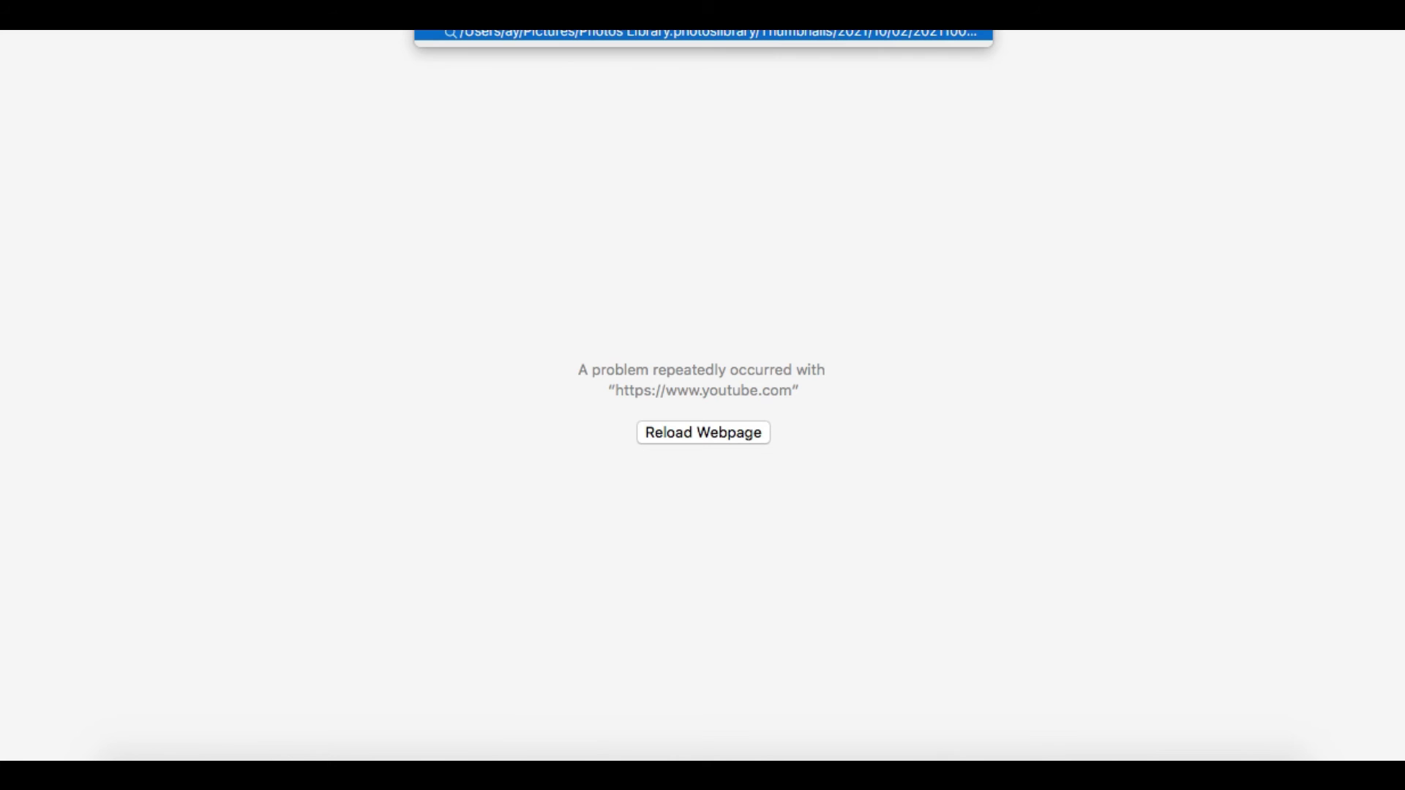
pyautogui.press('Return')
# Step: Look over the product title, image and video at the start of the standalone order form
pyautogui.scroll(-1, 1072, 394)
pyautogui.scroll(1, 1072, 394)
pyautogui.scroll(-2, 1074, 400)
pyautogui.scroll(2, 1074, 400)
pyautogui.scroll(-1, 1074, 399)
pyautogui.scroll(1, 1074, 400)
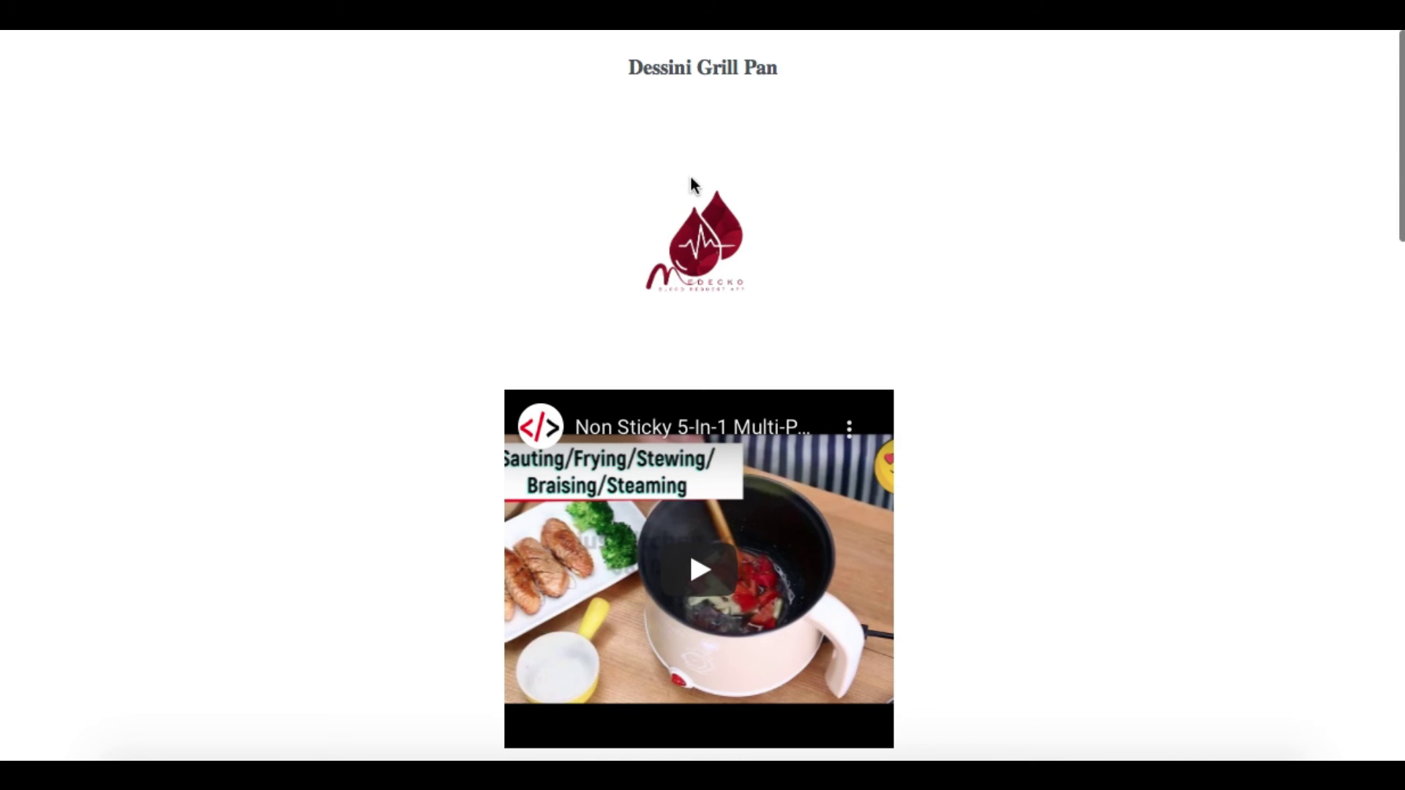
pyautogui.scroll(-3, 953, 408)
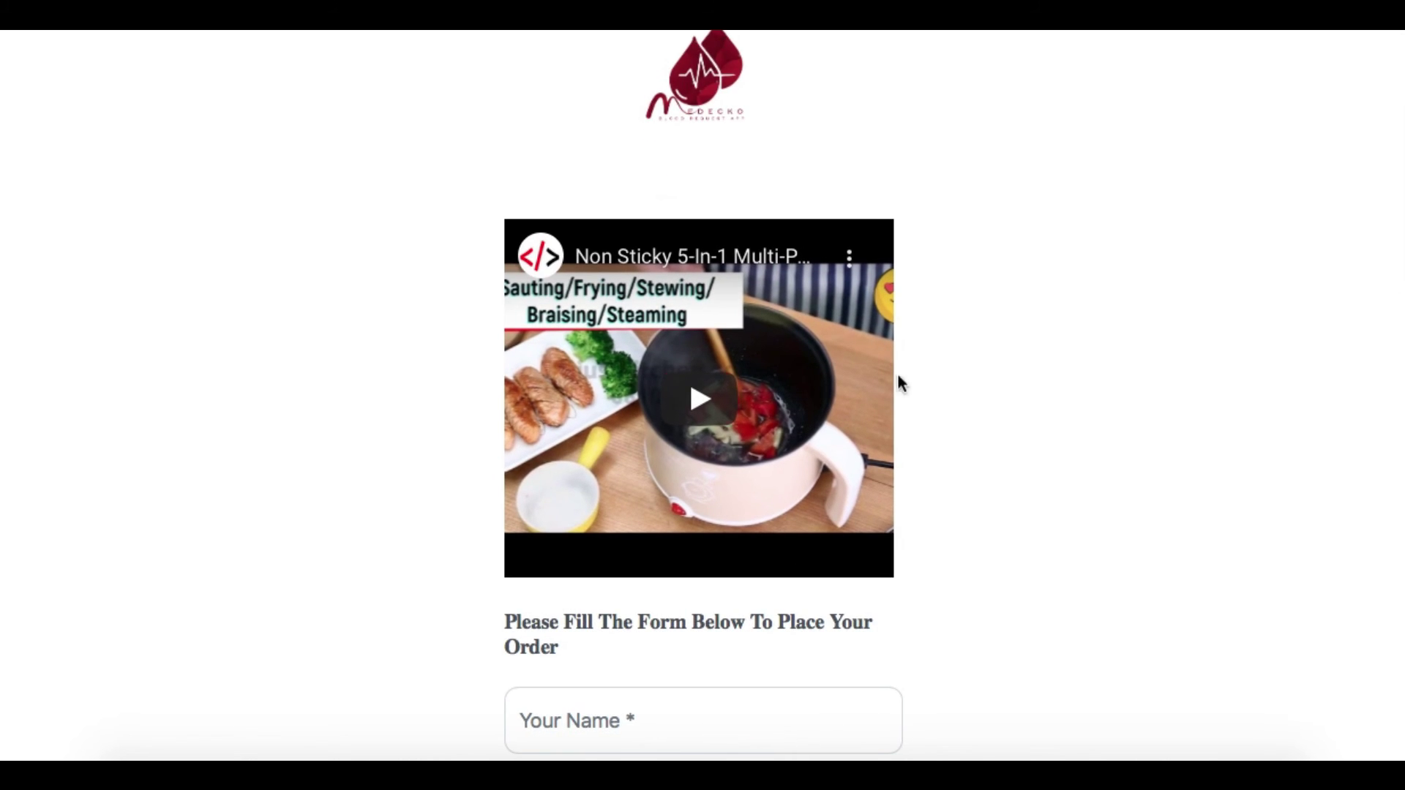
pyautogui.scroll(-2, 943, 424)
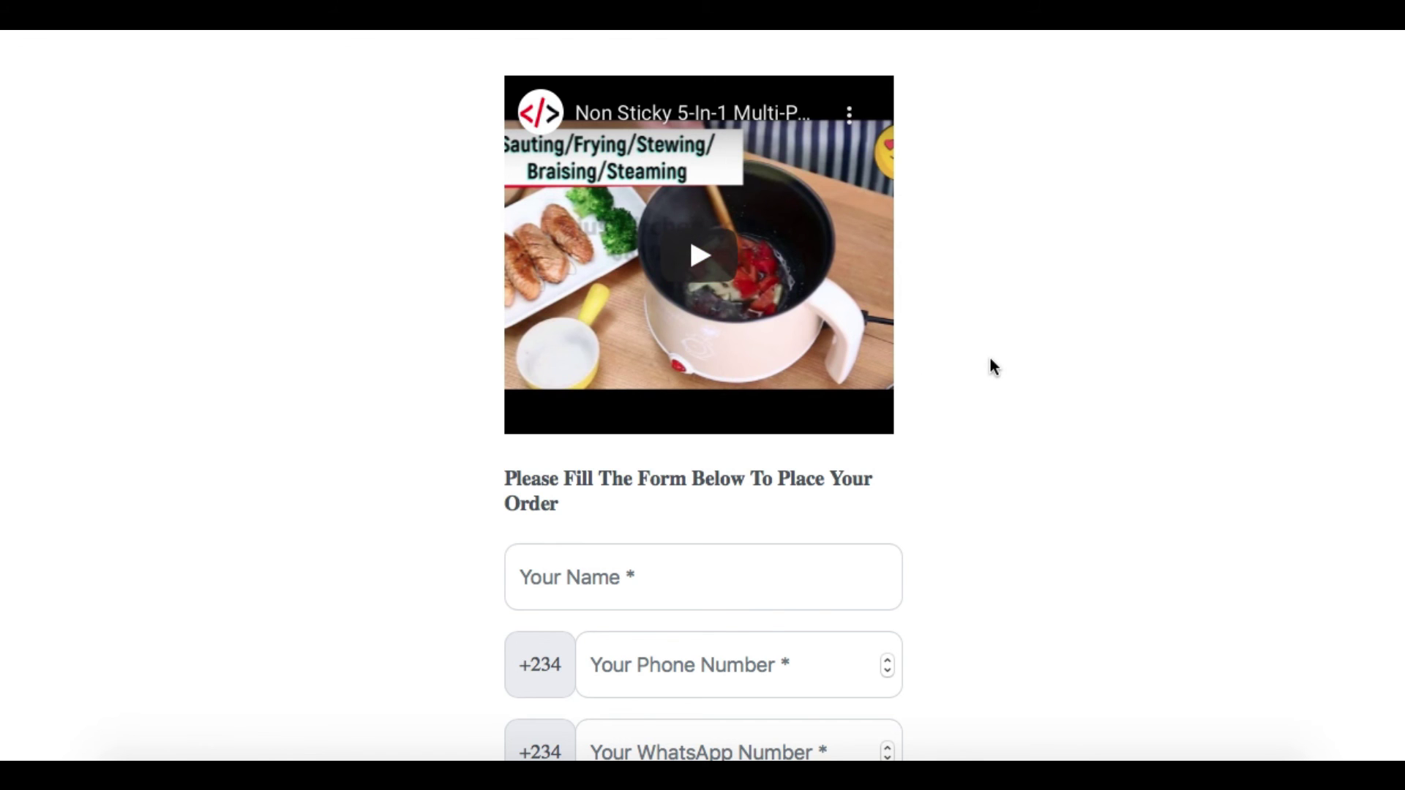
# Step: Review the customer detail fields and the order bump offer of the standalone order form
pyautogui.scroll(-5, 993, 365)
pyautogui.scroll(-5, 992, 364)
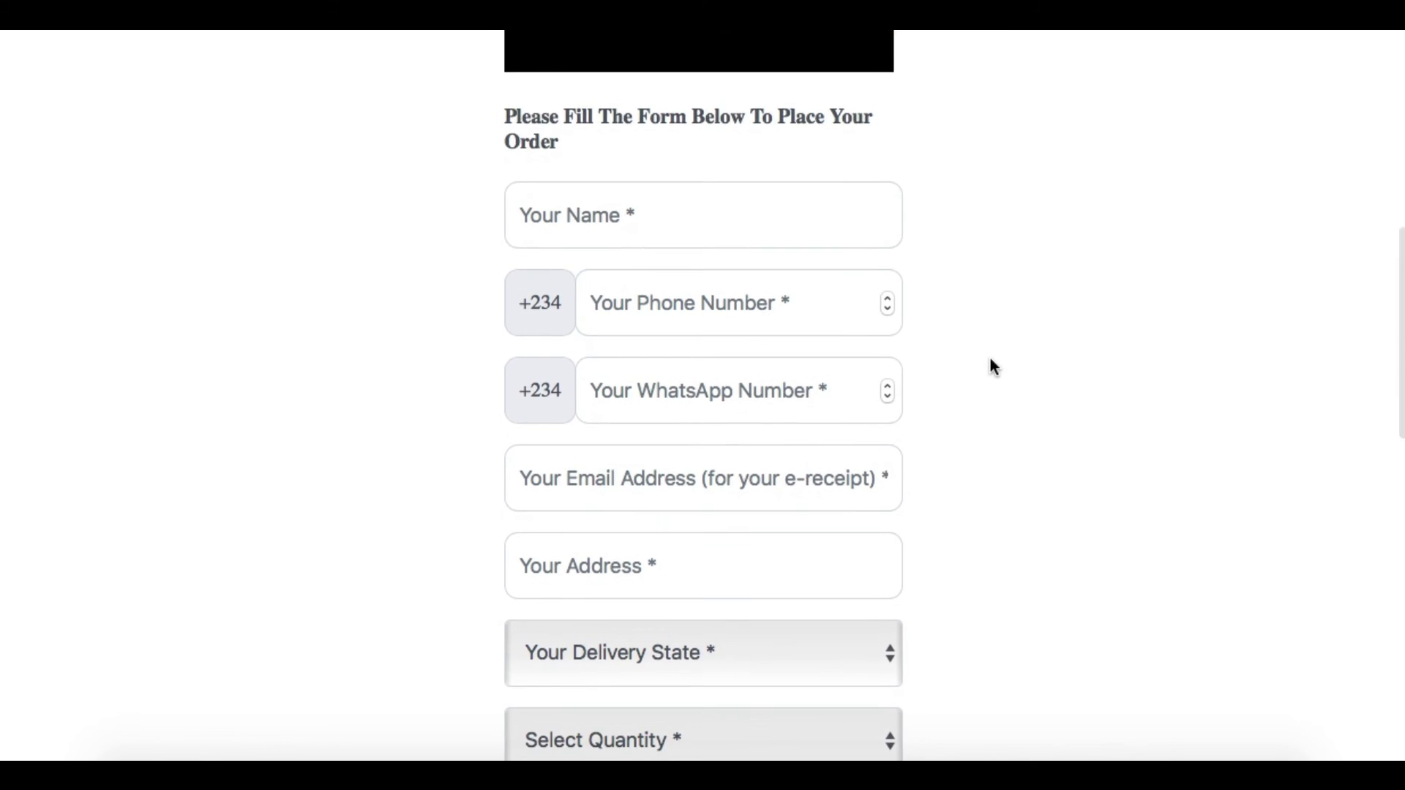
pyautogui.scroll(-5, 993, 366)
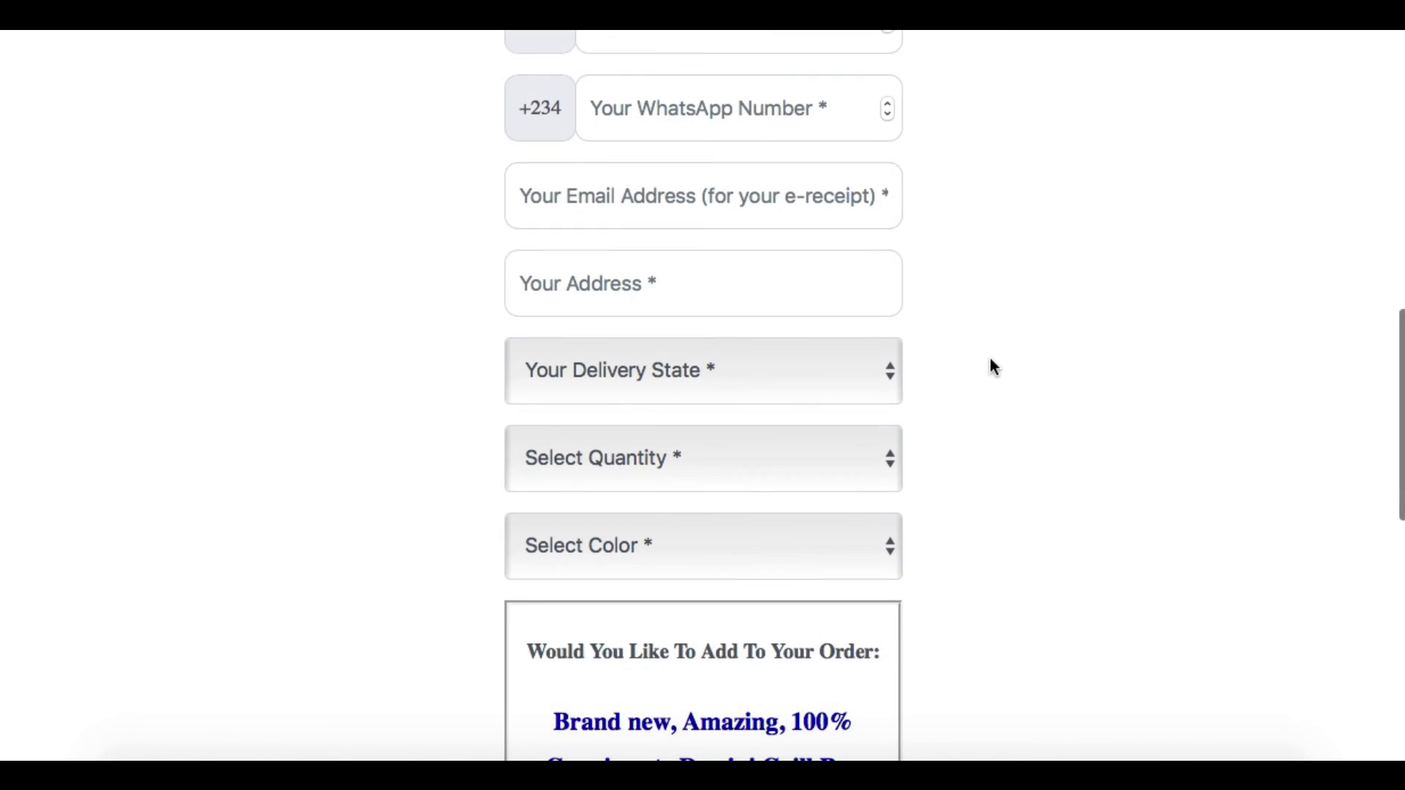
pyautogui.scroll(5, 993, 366)
pyautogui.scroll(5, 993, 366)
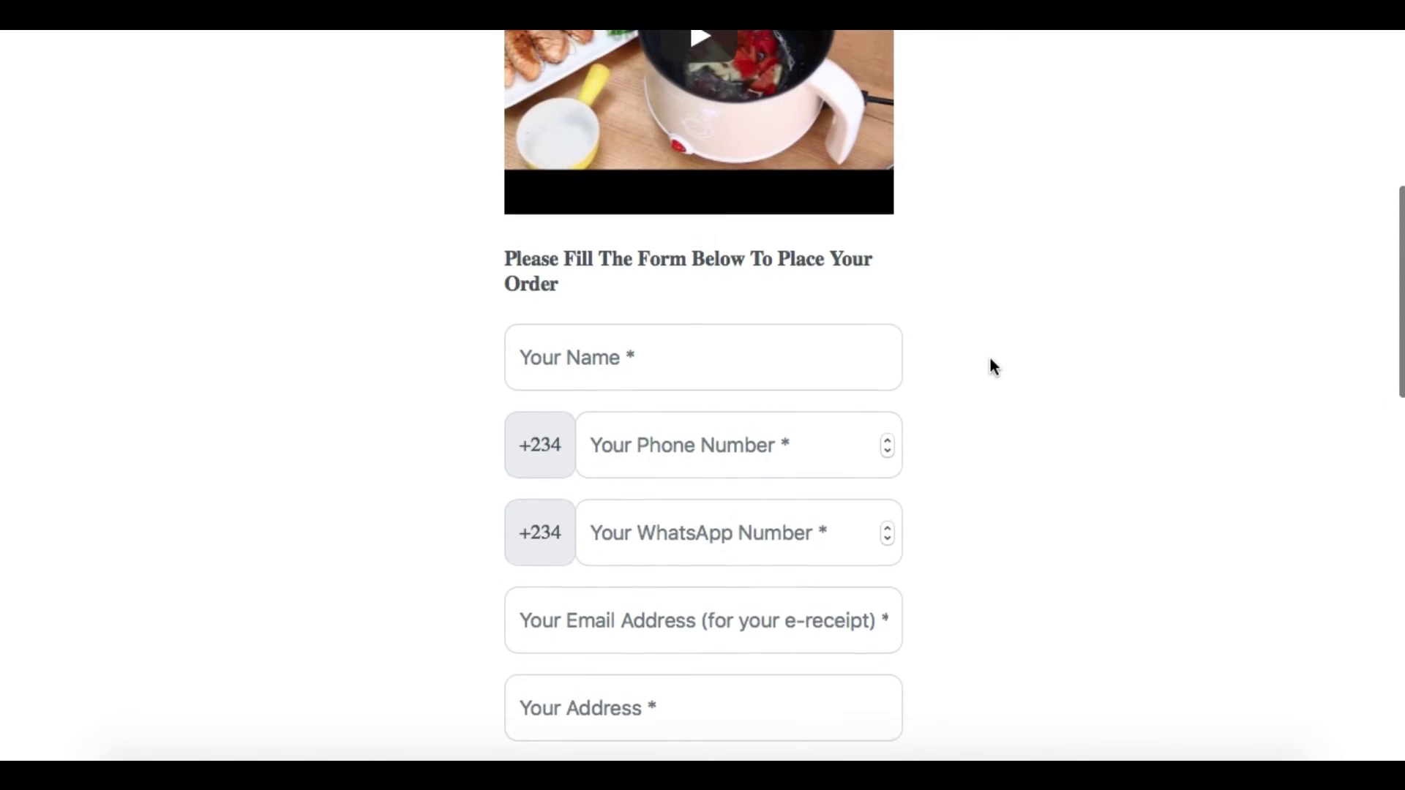
pyautogui.scroll(-1, 985, 365)
pyautogui.scroll(-3, 811, 464)
pyautogui.scroll(-9, 811, 464)
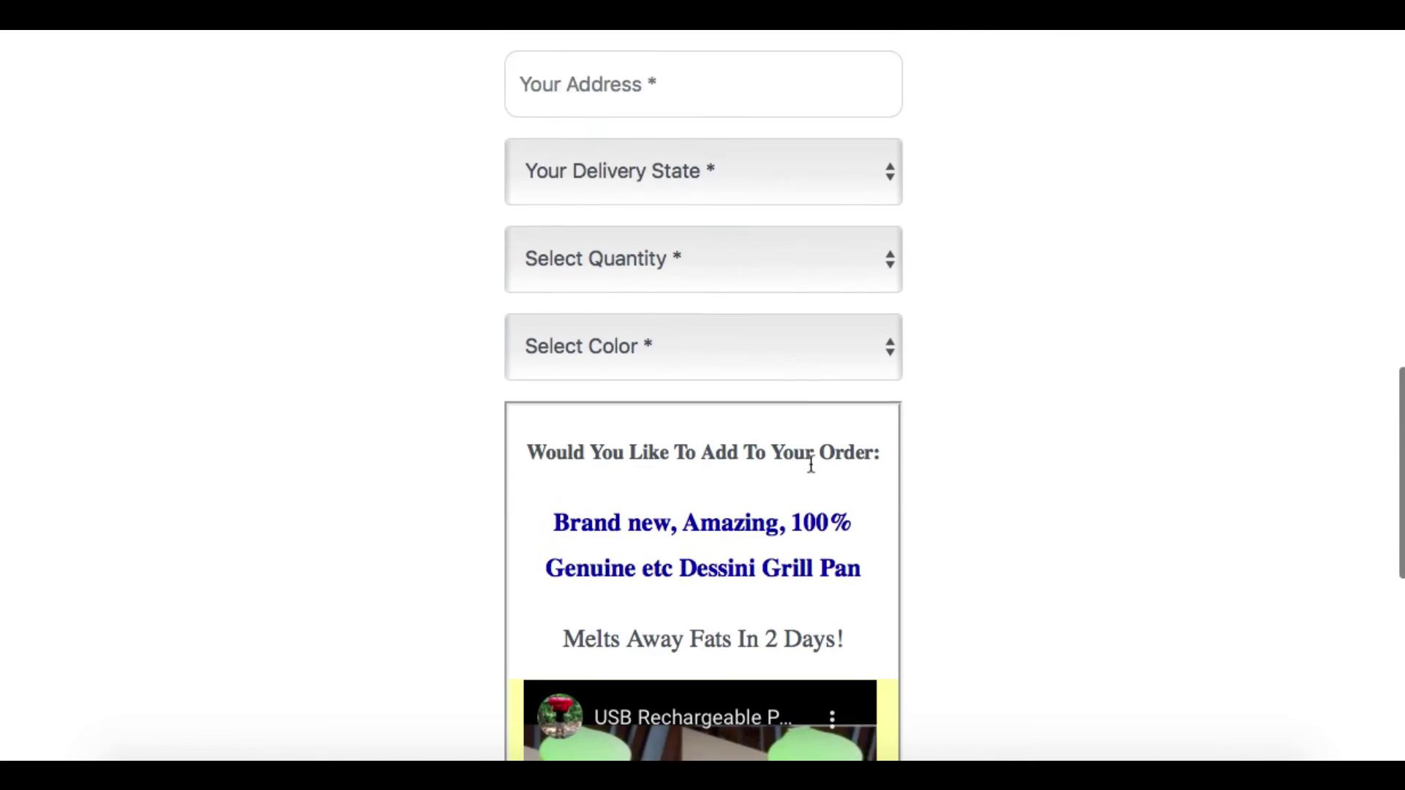
pyautogui.scroll(-6, 1058, 528)
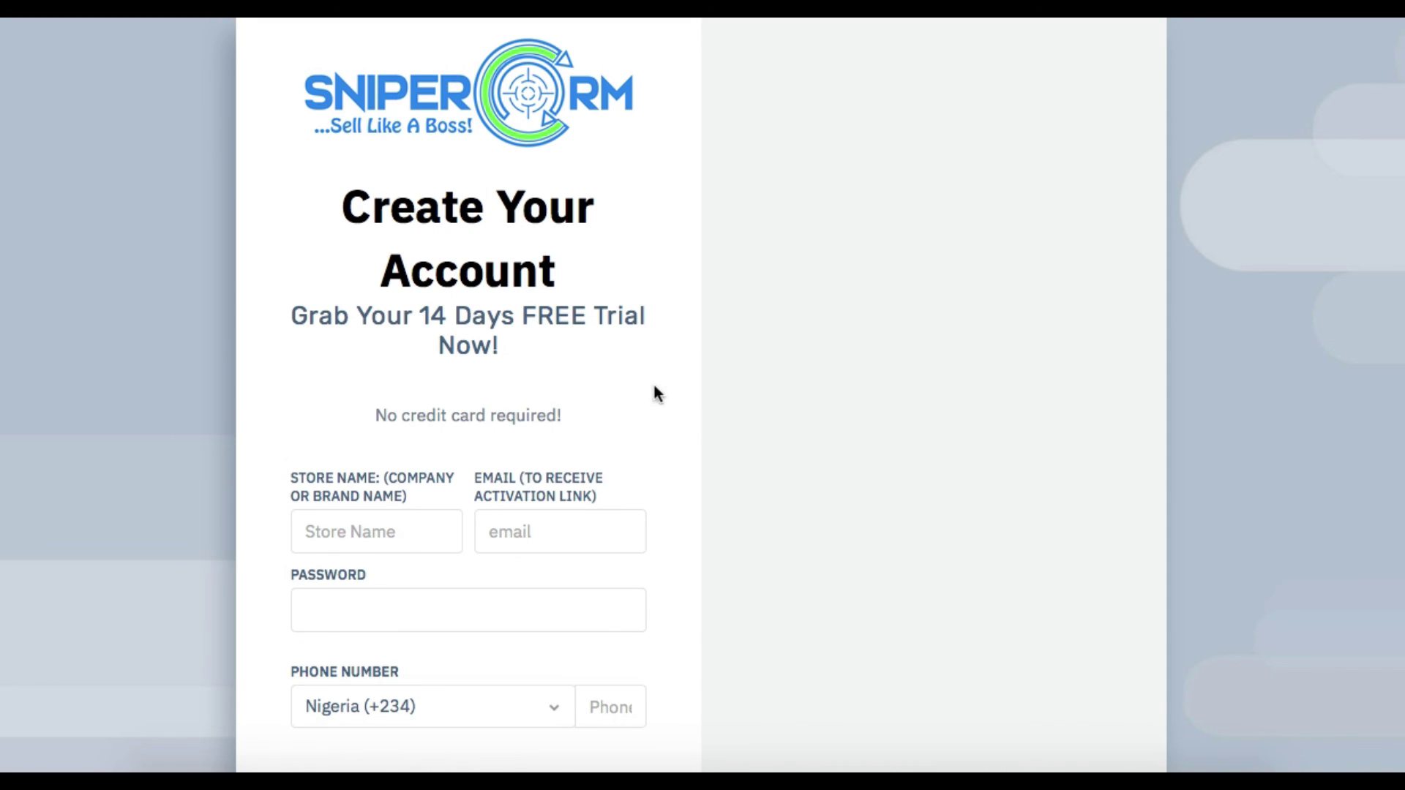
# Step: Look over the fields of the SniperCRM account sign-up form for the 14-day free trial
pyautogui.scroll(-3, 607, 336)
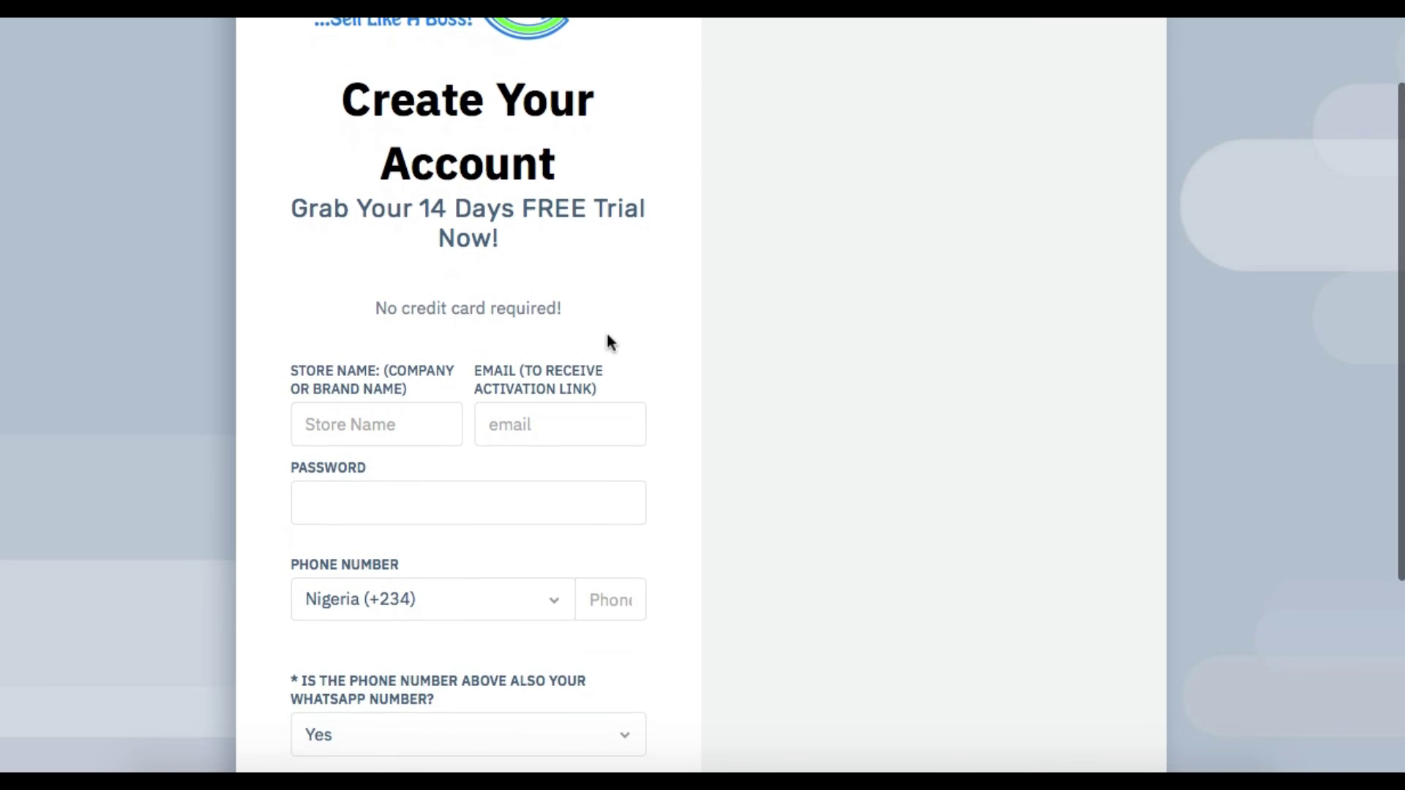
pyautogui.scroll(-2, 607, 336)
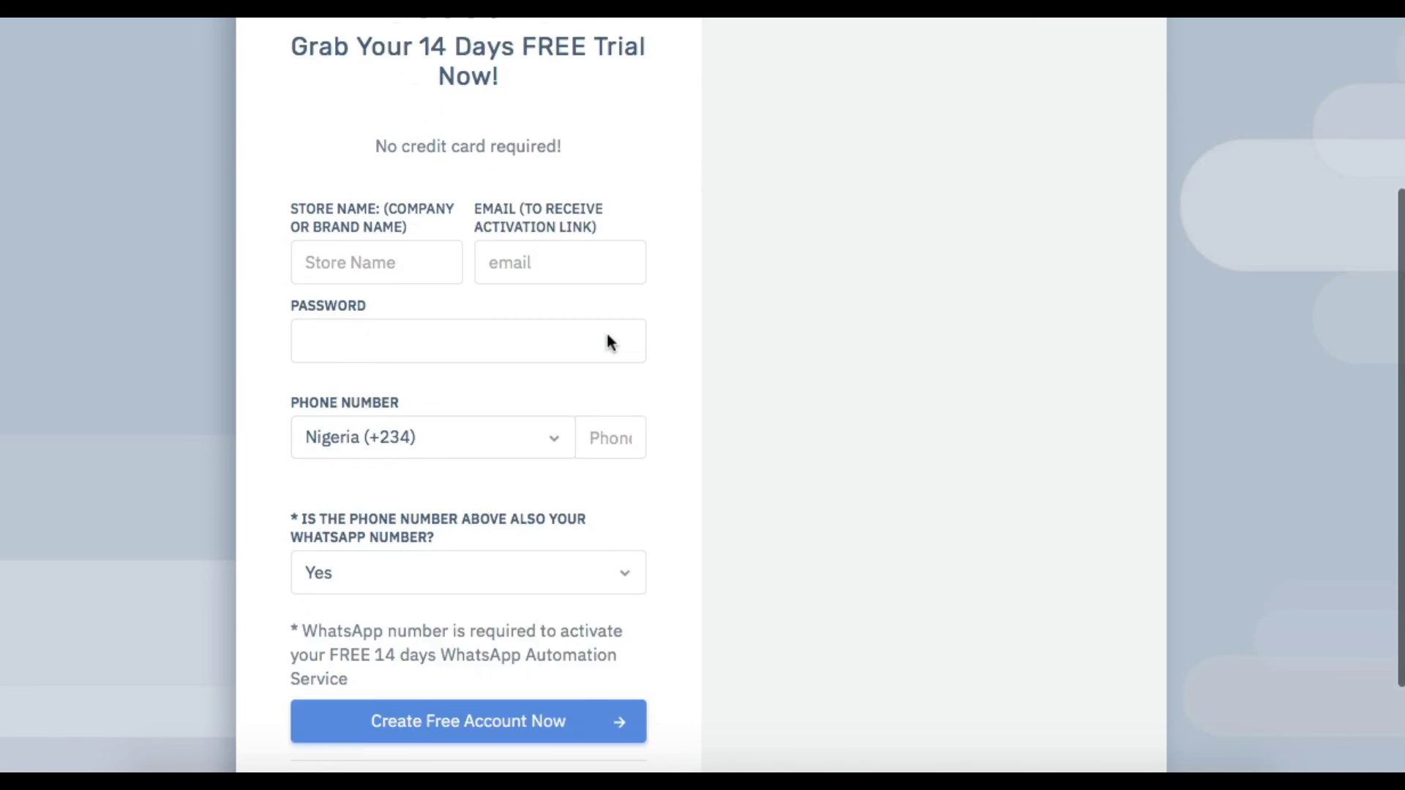
pyautogui.scroll(4, 607, 337)
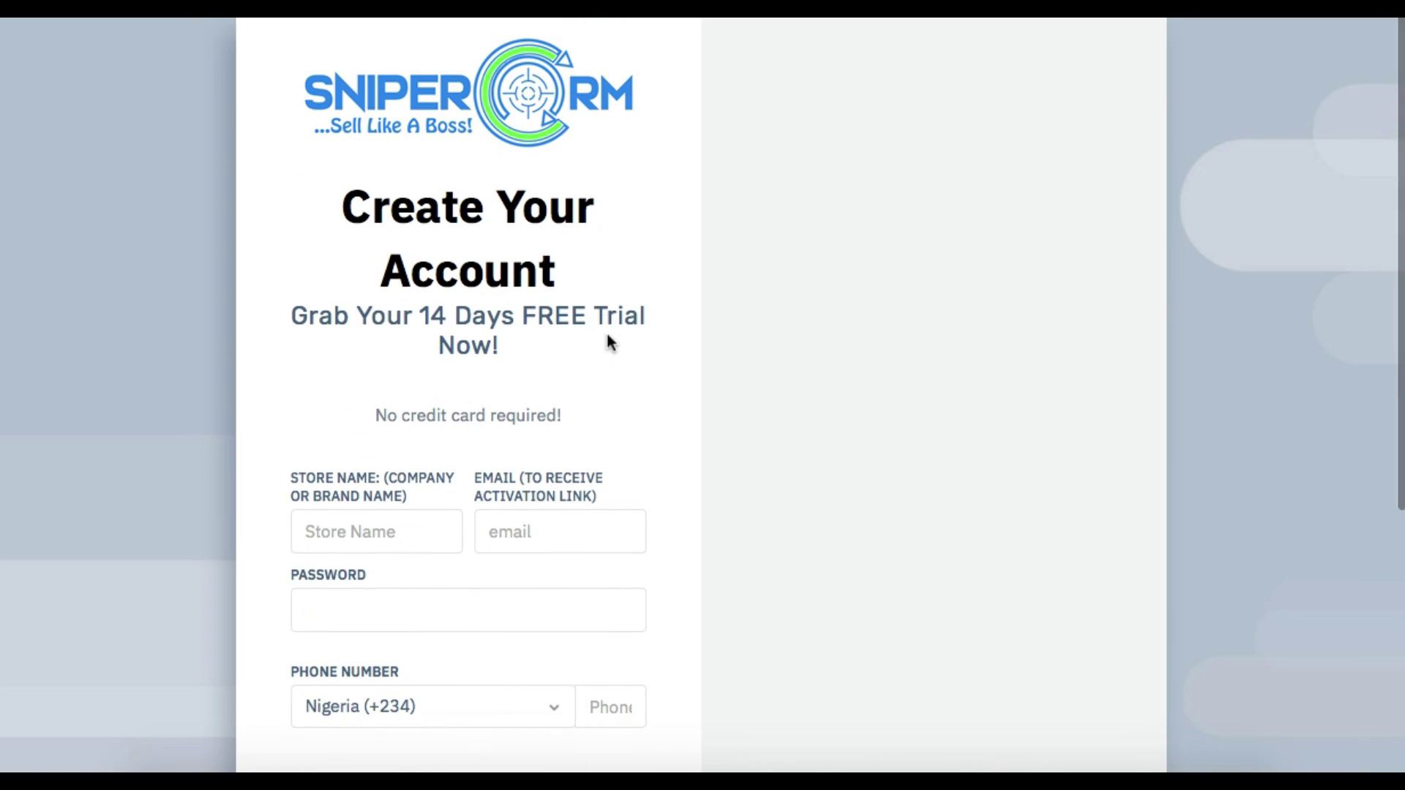